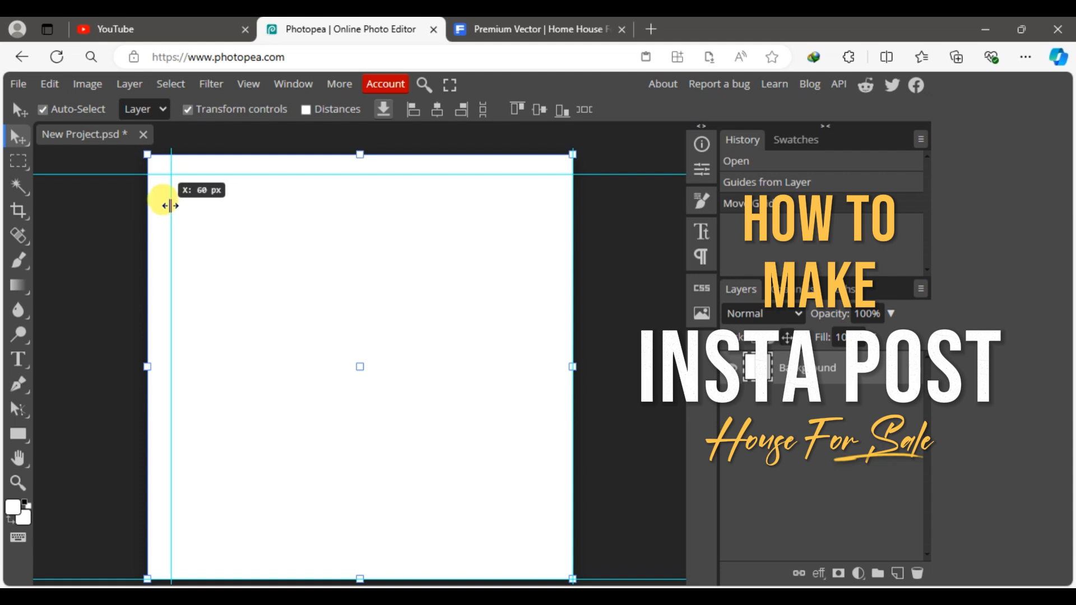
Move the right and bottom guides inward from the canvas edges to form narrow margins
left_click_drag(567, 207, 554, 205)
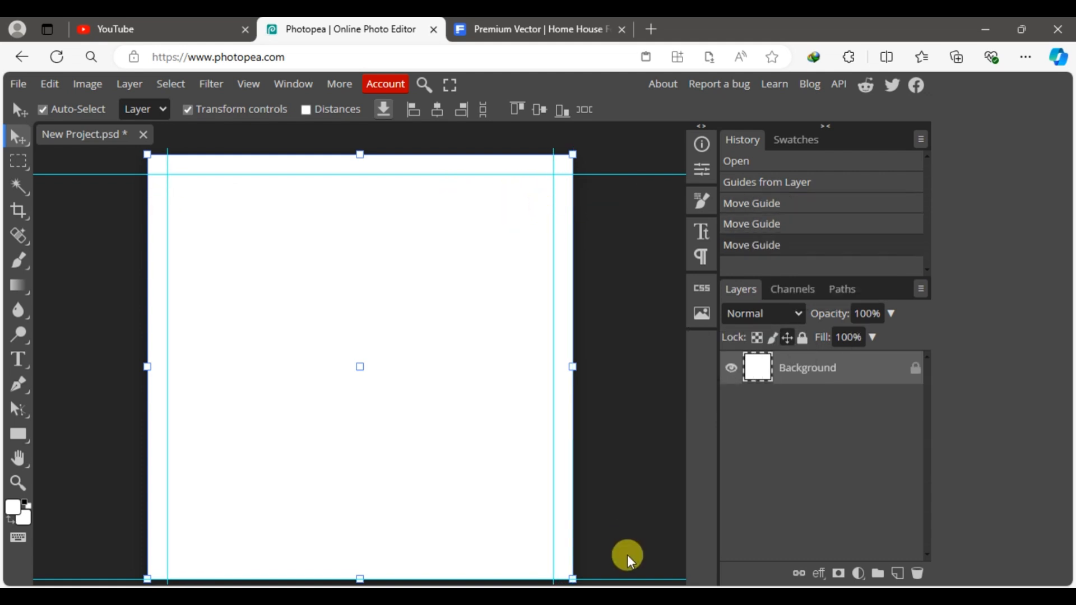
left_click_drag(613, 569, 611, 549)
left_click(627, 445)
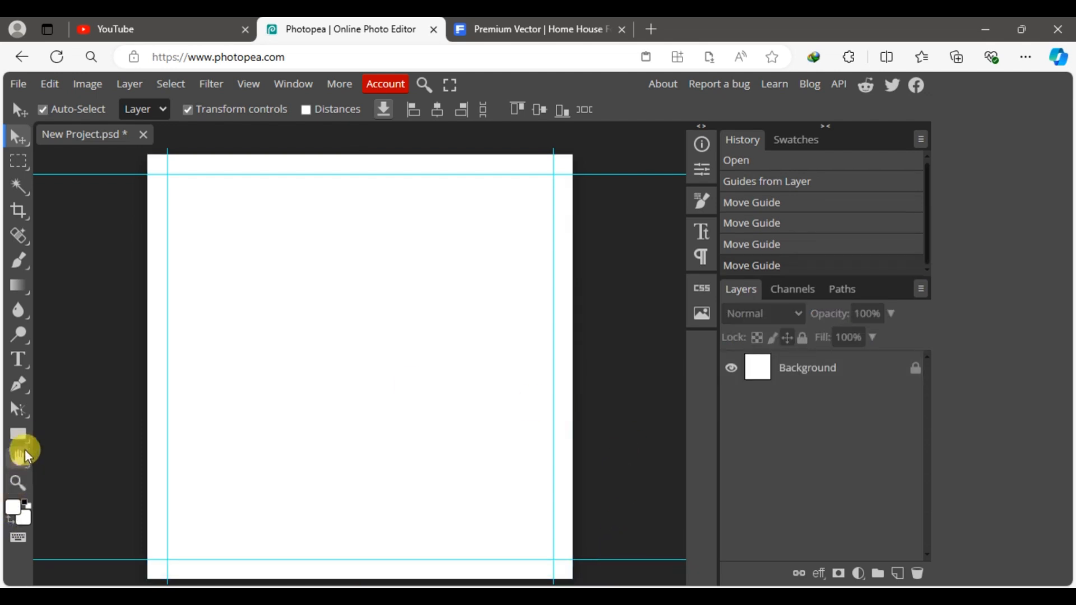
Draw a dark blue rectangle about 580 × 383 px inside the left guide and set all its corner radii to 50
left_click(18, 436)
left_click_drag(172, 289, 400, 440)
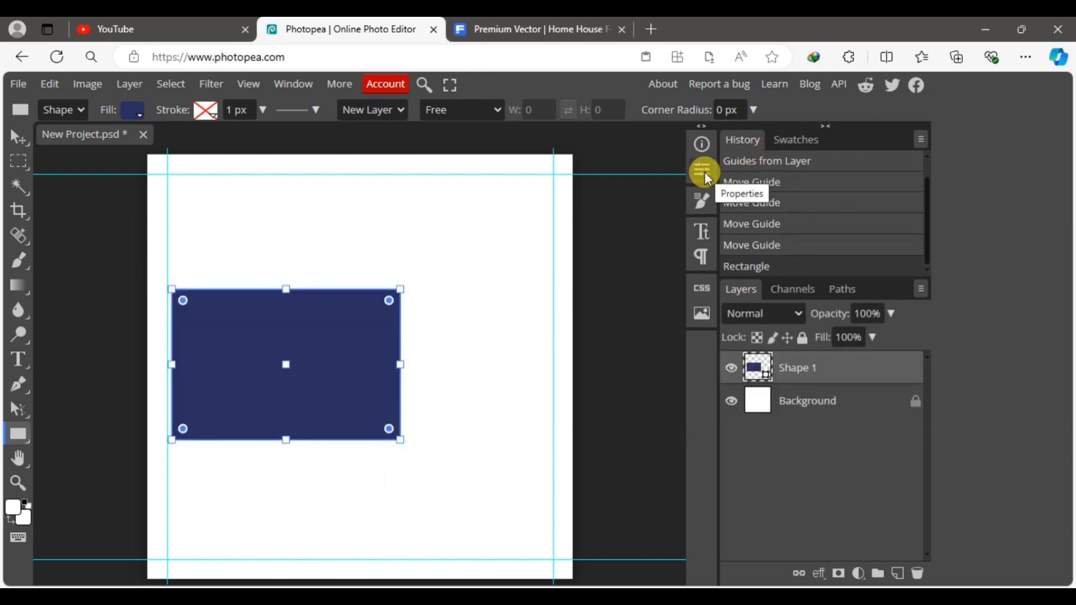
left_click(705, 174)
left_click(489, 320)
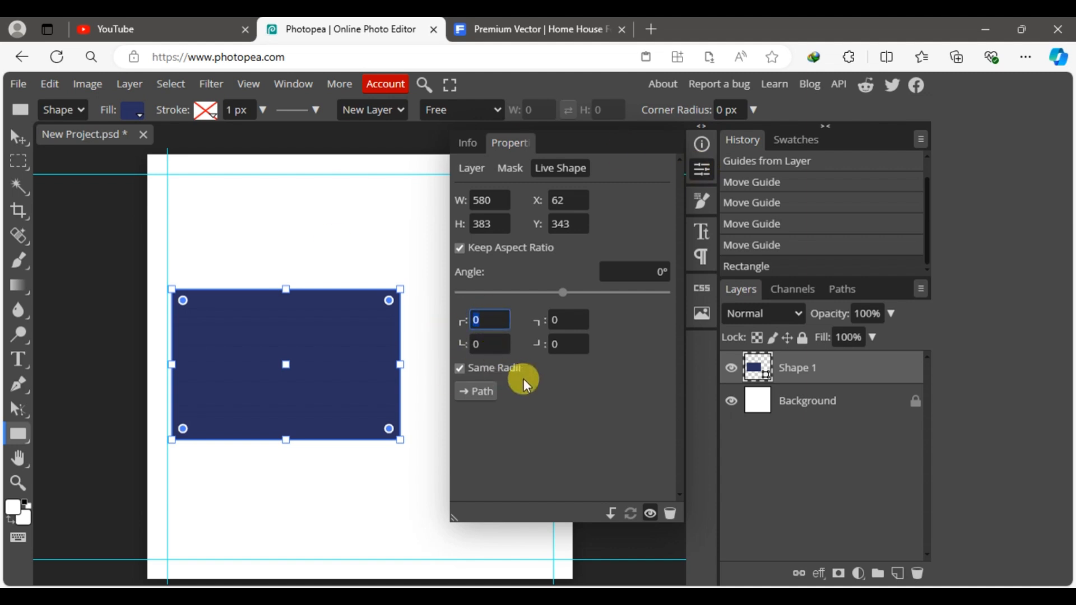
type("50")
left_click(560, 324)
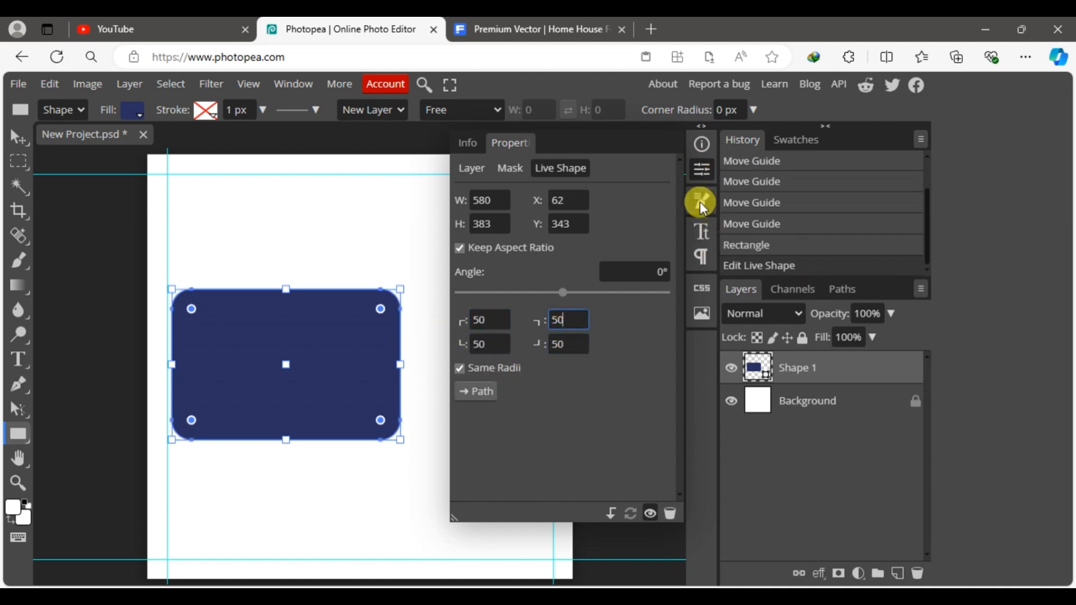
left_click(702, 168)
Reshape the rounded rectangle into a trapezoid by shifting its lower-left anchors down and its upper-left anchors up
left_click(19, 409)
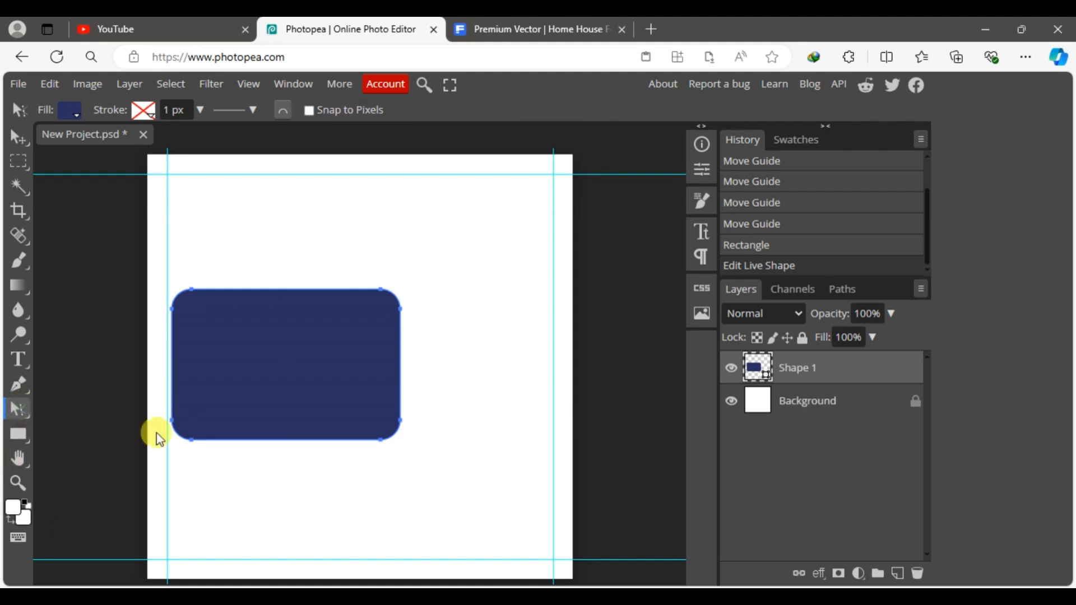
left_click_drag(153, 391, 236, 476)
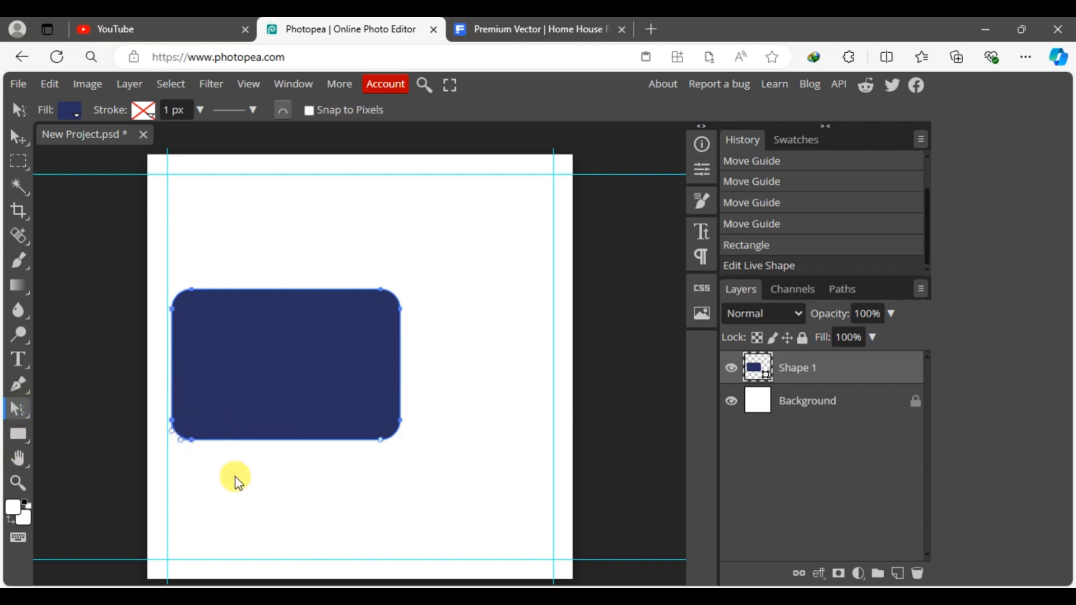
key("shift+Down")
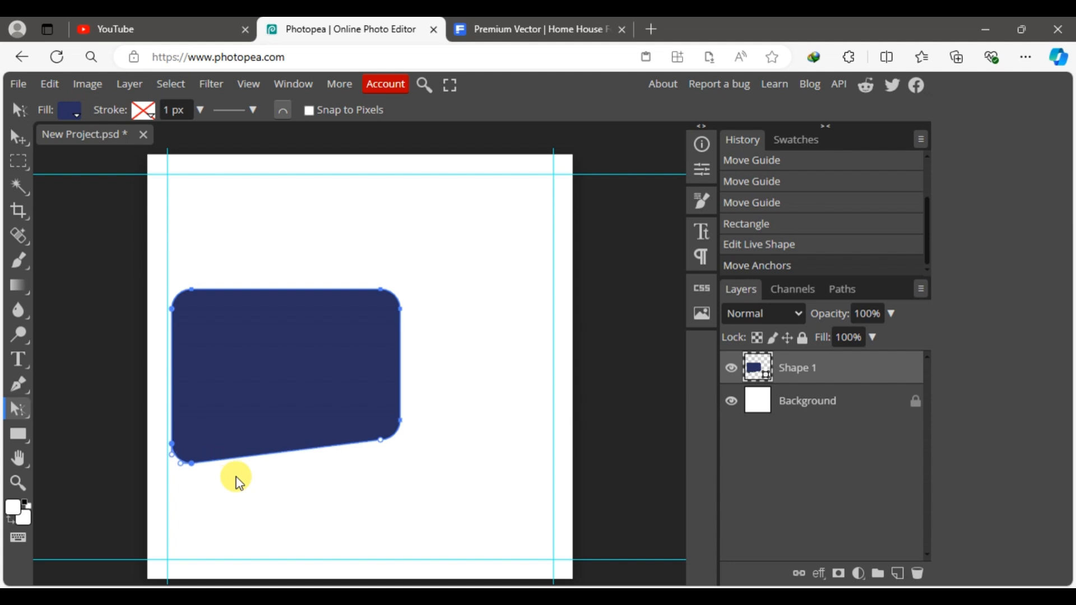
left_click_drag(228, 252, 156, 348)
key("shift+Up")
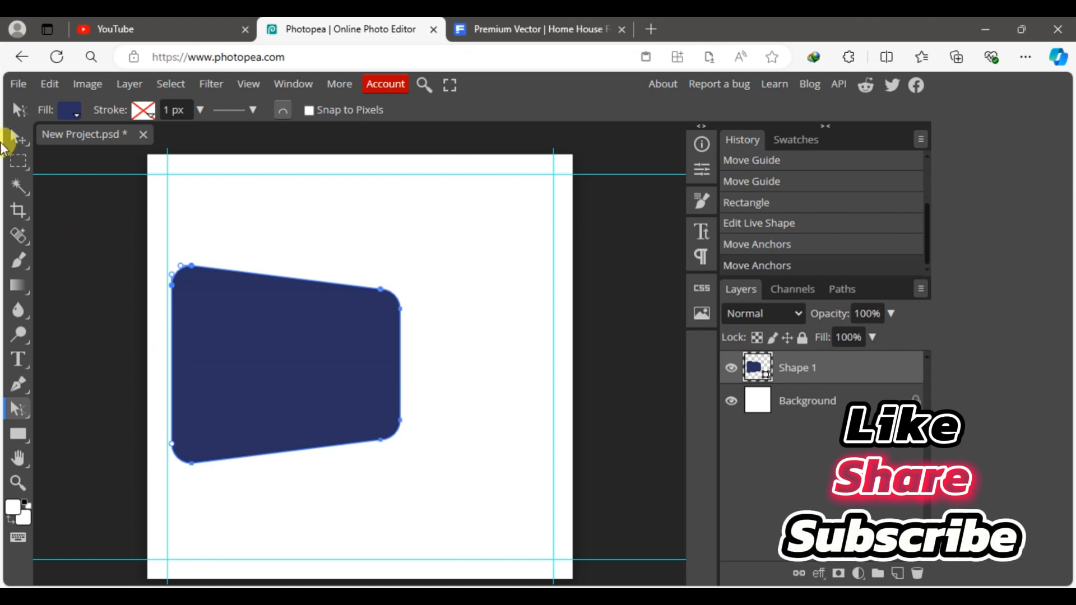
key("v")
left_click(84, 341)
Duplicate the trapezoid layer and move the copy against the right guide
left_click(776, 369)
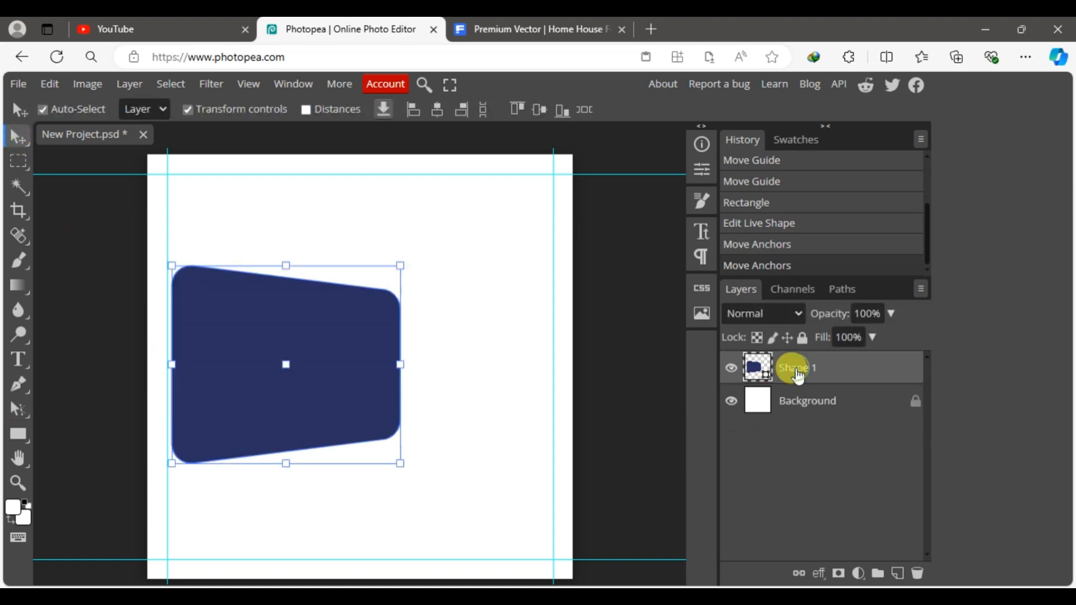
right_click(824, 371)
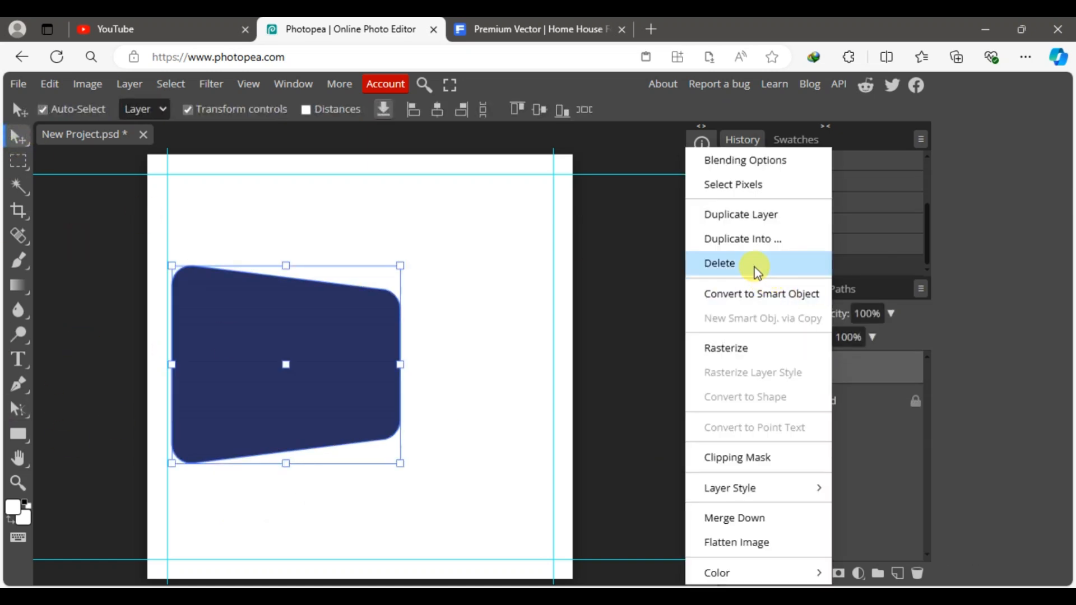
left_click(758, 216)
left_click_drag(270, 331, 420, 325)
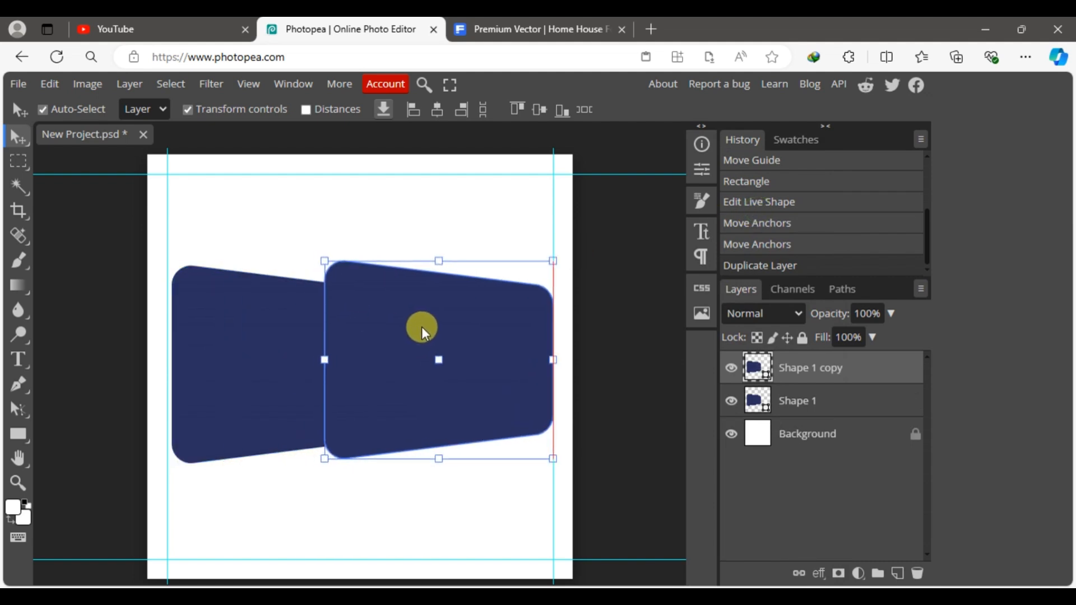
Flip the trapezoid copy horizontally and move it up to just below the top guide
left_click(50, 84)
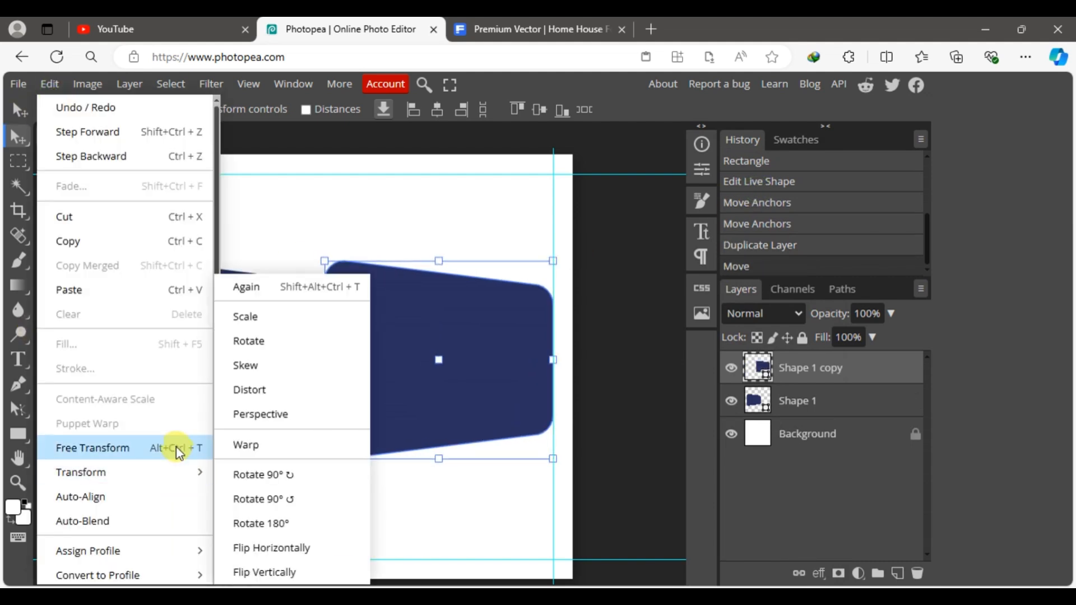
mouse_move(178, 472)
left_click(271, 552)
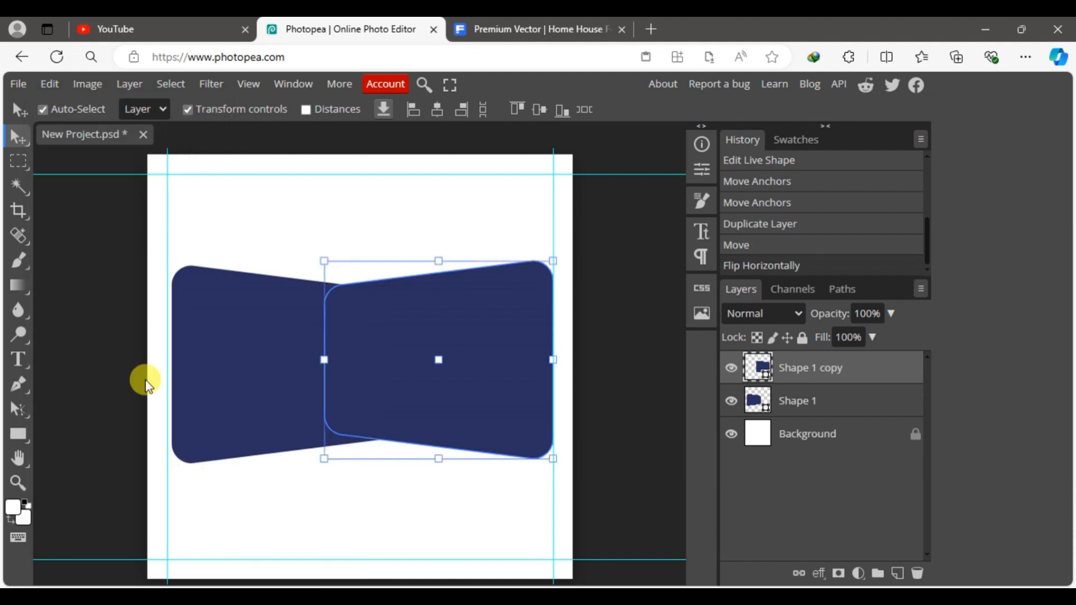
left_click(89, 348)
left_click_drag(473, 359, 472, 292)
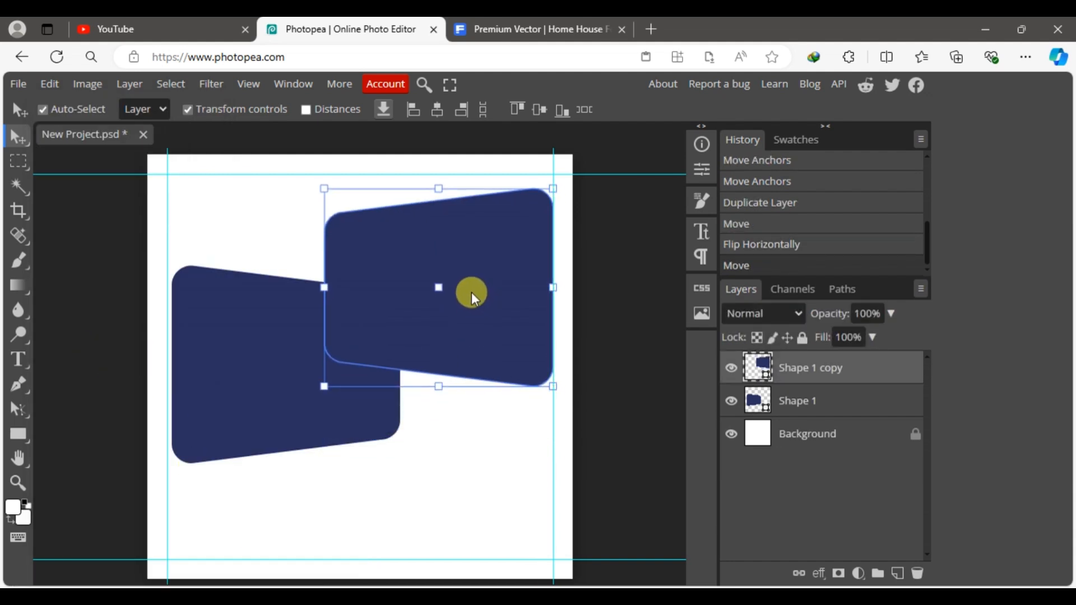
Move the original trapezoid, Shape 1, flush against the left guide
left_click(799, 405)
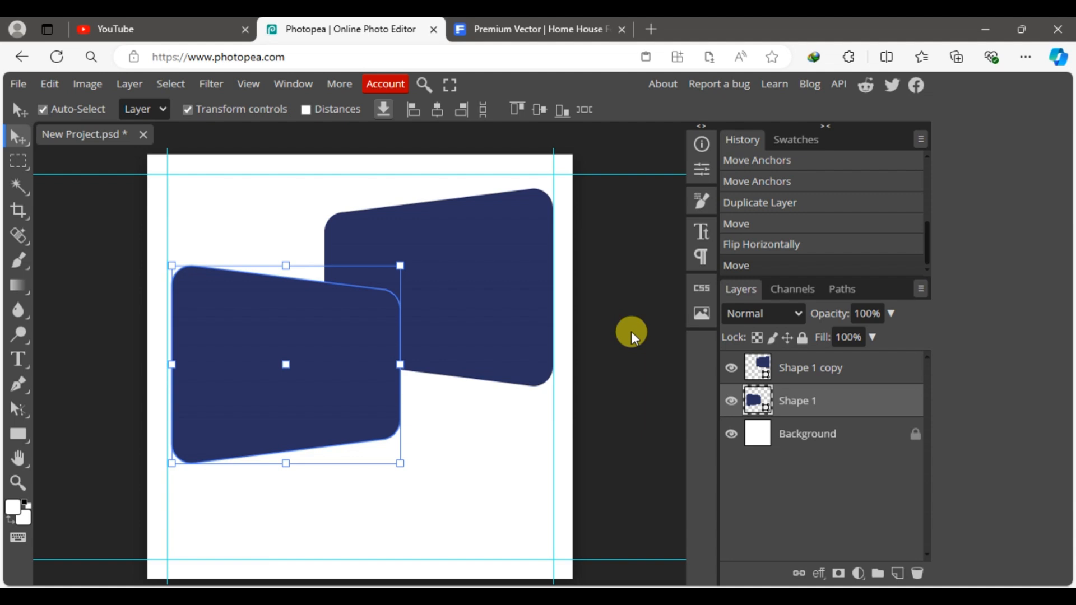
left_click_drag(331, 337, 333, 338)
left_click(232, 361)
left_click_drag(317, 410, 312, 410)
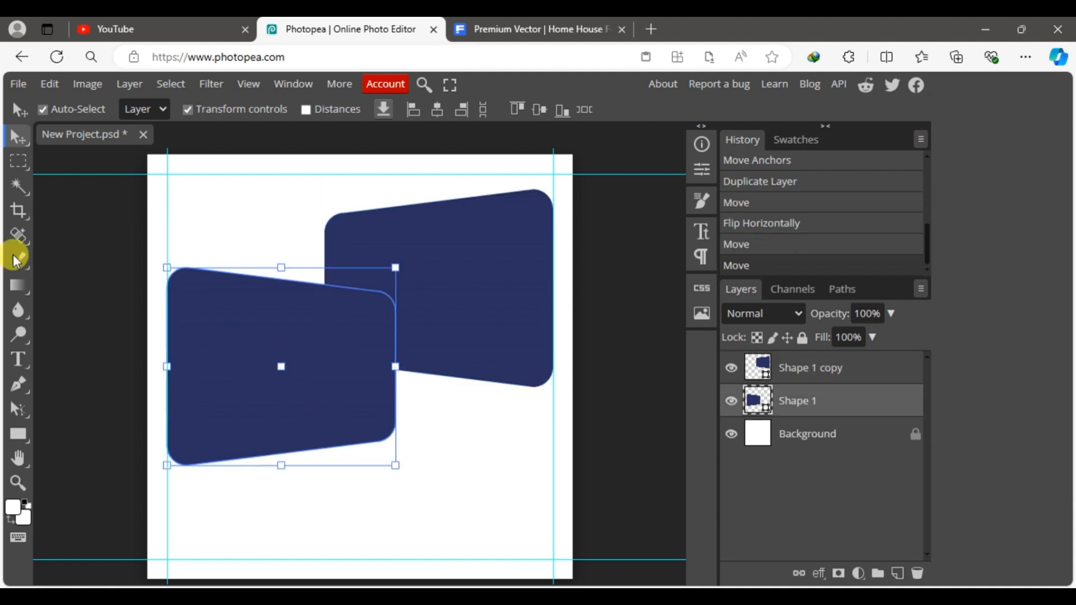
Place the house-1836070_1920 picture from the Pictures folder in File Explorer and clip it to the upper-right trapezoid, Shape 1 copy
left_click(53, 322)
left_click(516, 330)
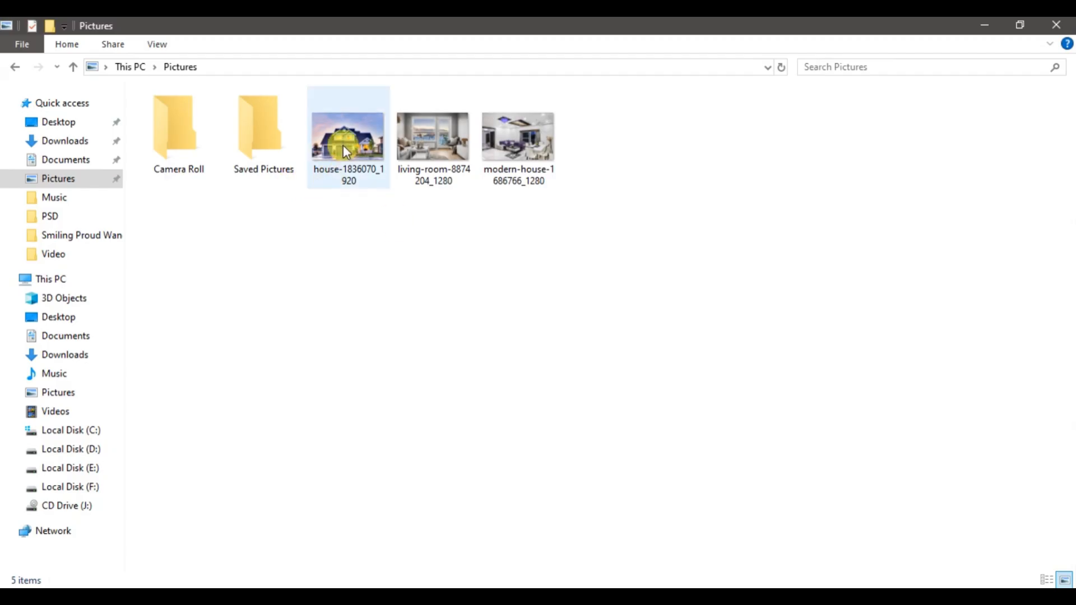
left_click_drag(343, 146, 259, 444)
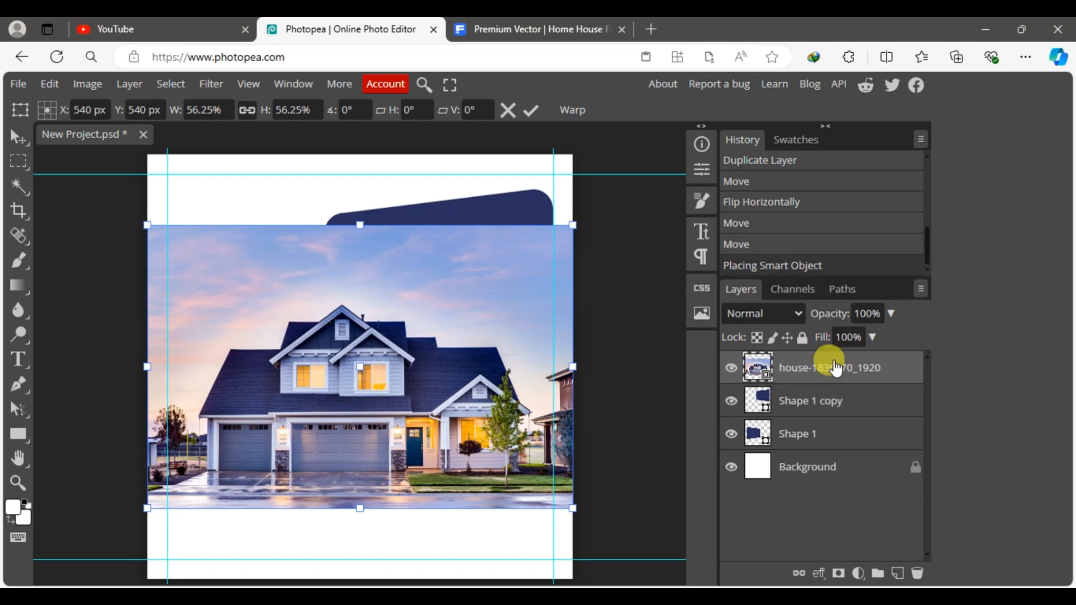
left_click(808, 406)
left_click(829, 375)
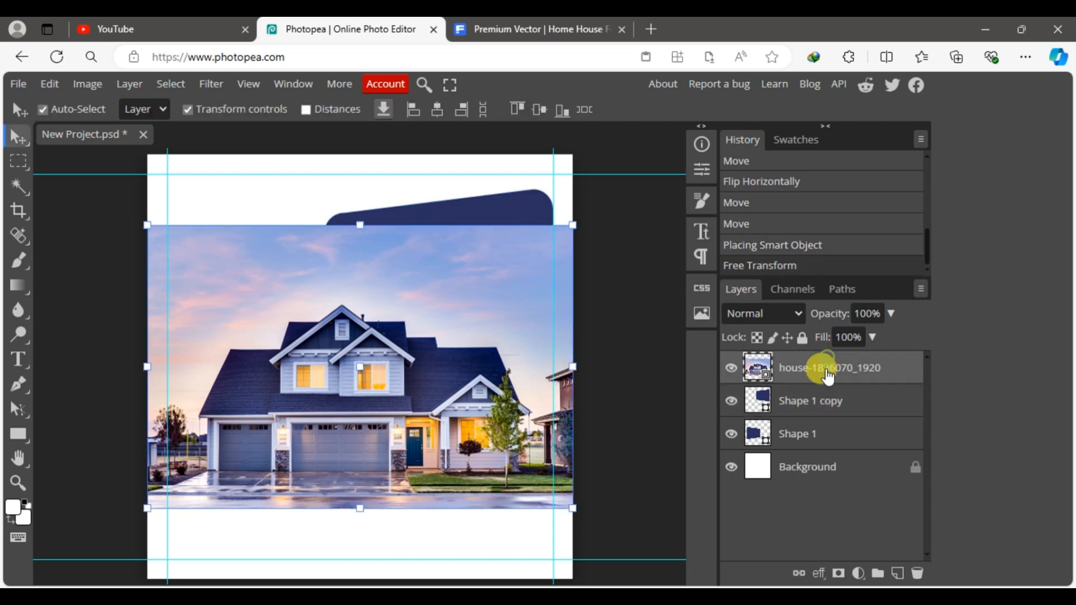
right_click(828, 375)
left_click(715, 454)
Scale the clipped house photo to 44.52% and position it so the house fills the upper-right trapezoid
left_click_drag(460, 337, 517, 264)
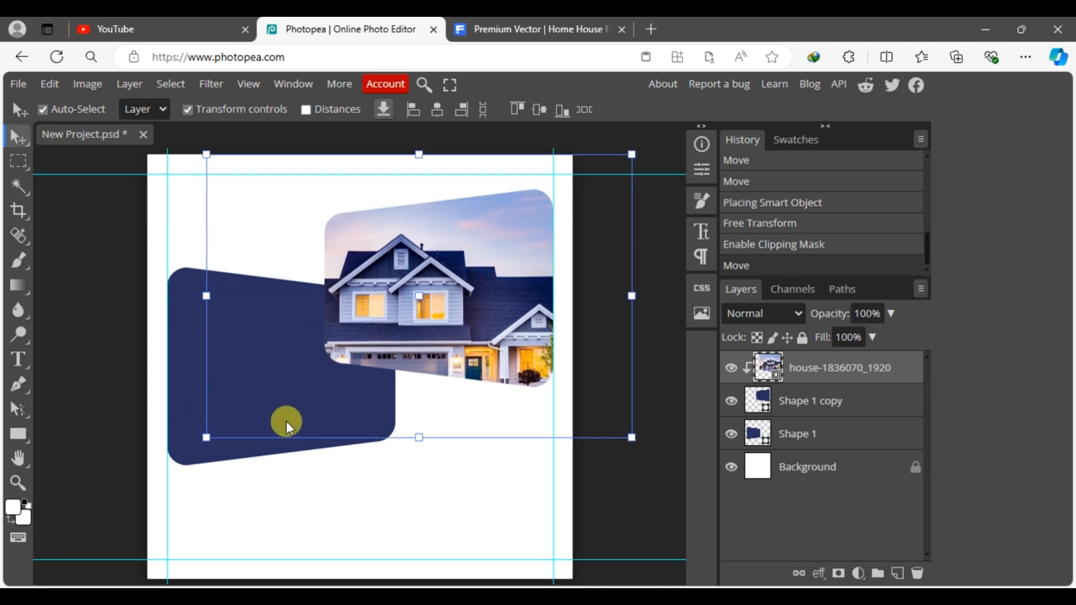
left_click_drag(207, 440, 315, 408)
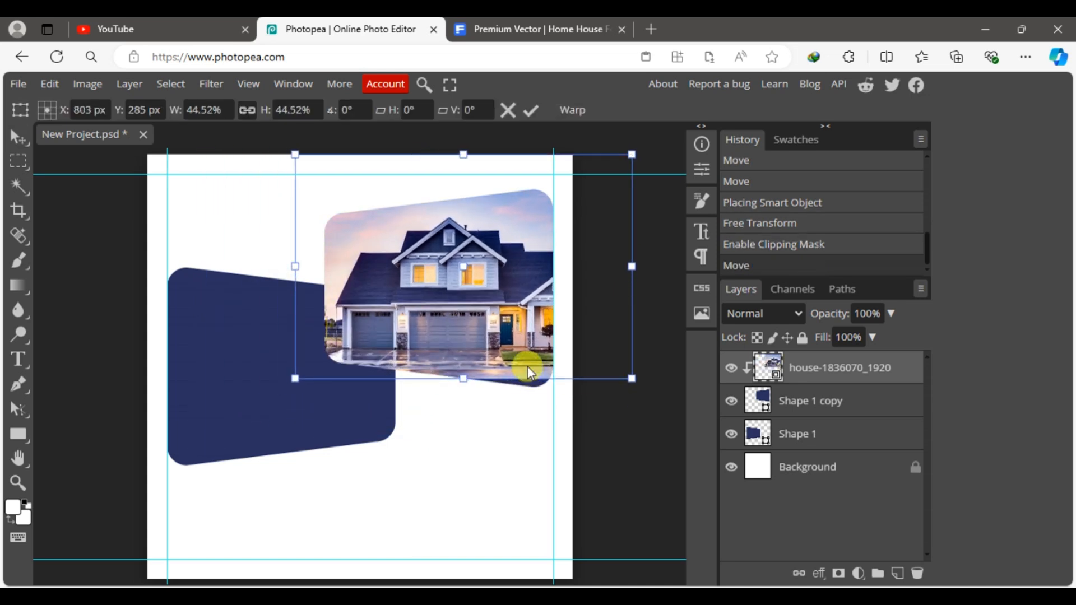
left_click_drag(527, 365, 529, 350)
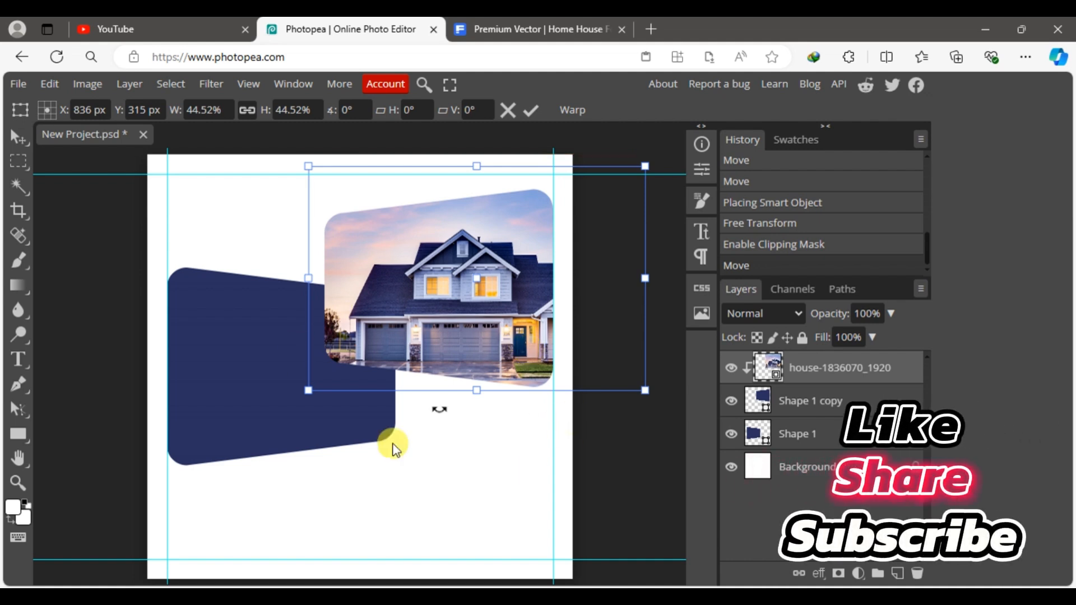
left_click(531, 109)
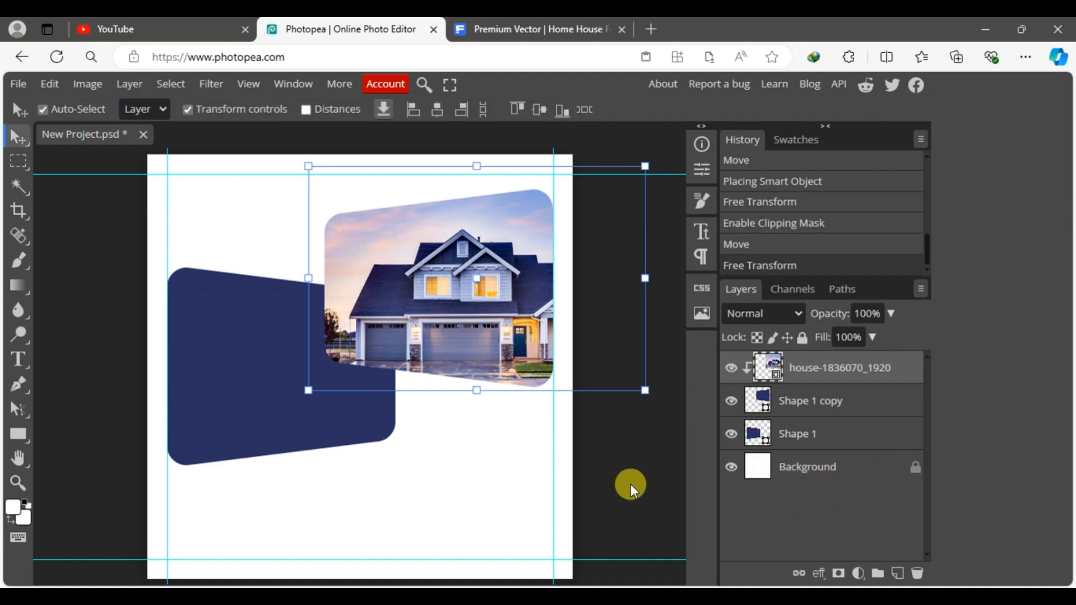
left_click(631, 483)
Bring the Shape 1 layer to the top of the layer stack, above the house photo
left_click(273, 426)
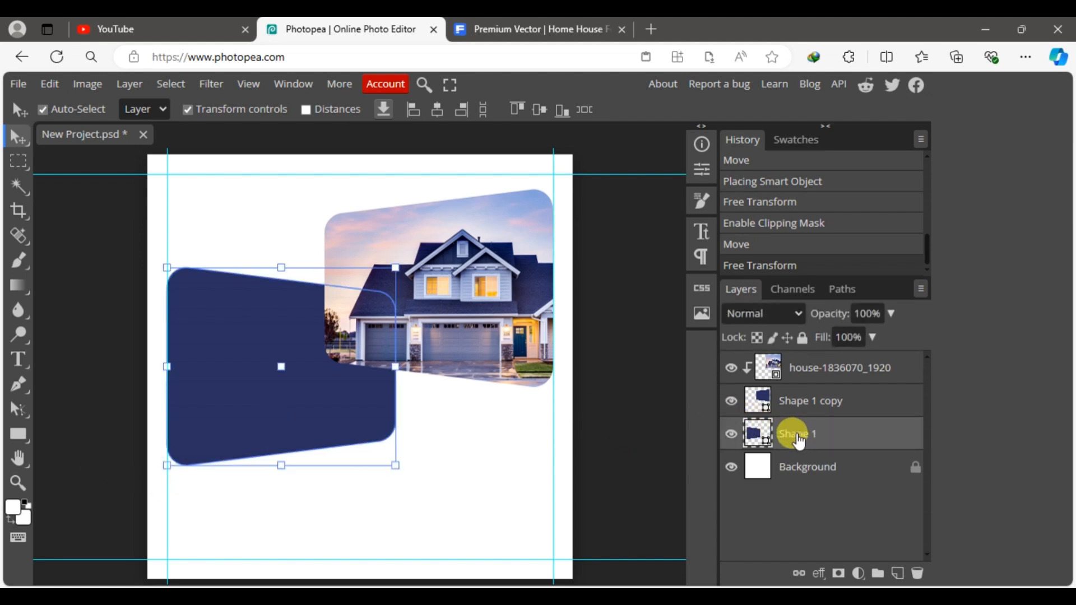
left_click_drag(798, 441, 804, 362)
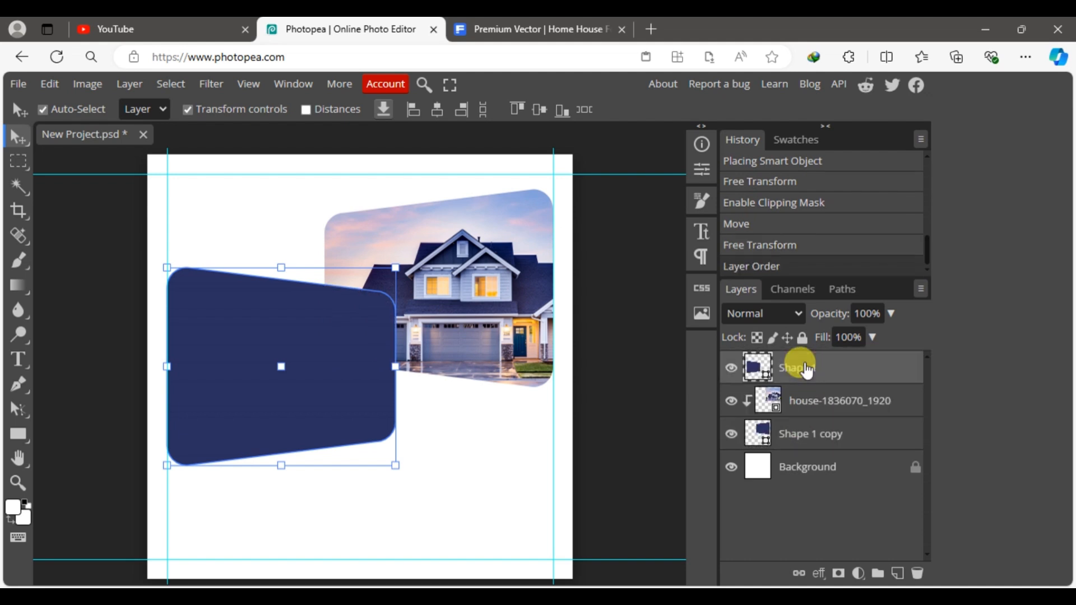
left_click(643, 433)
left_click(297, 378)
left_click(89, 327)
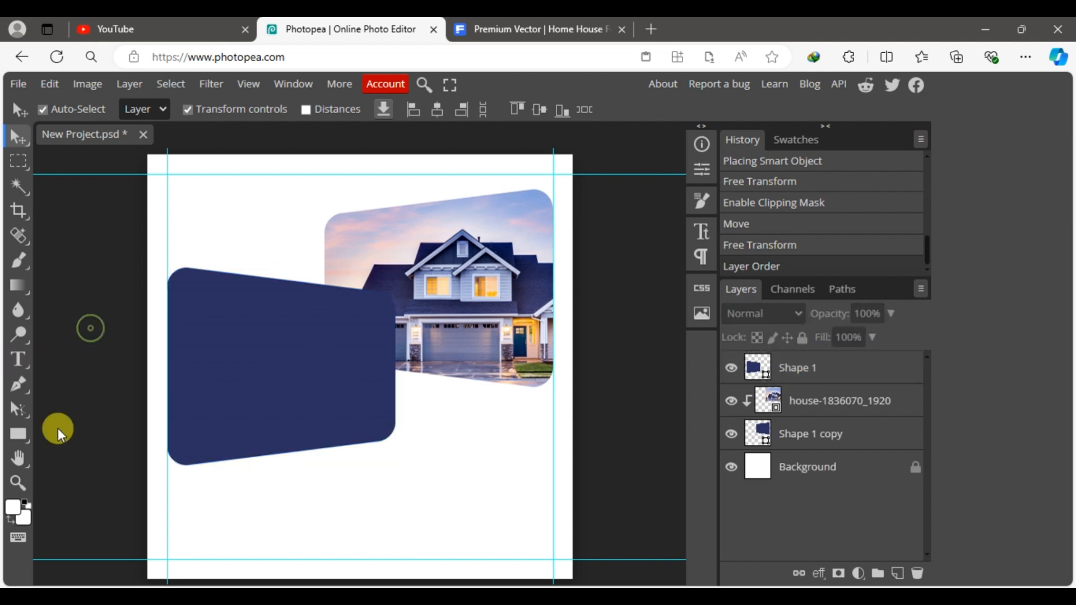
Draw a dark blue rectangle across the full 1080 px canvas width, from the top edge to just past mid-height
left_click(18, 434)
left_click_drag(148, 156, 572, 407)
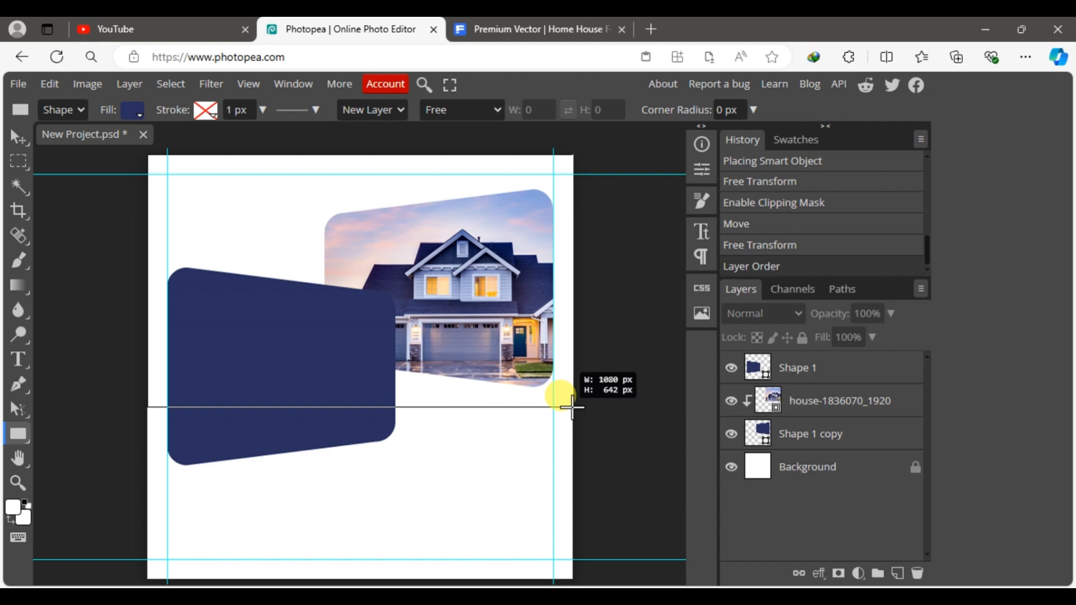
left_click_drag(572, 407, 572, 392)
left_click(18, 136)
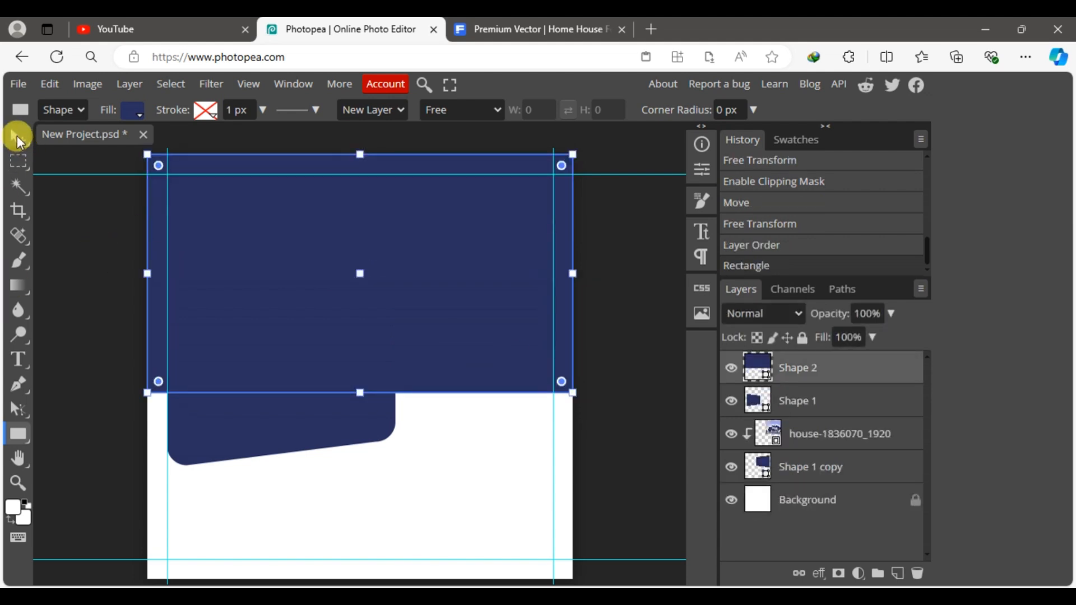
Lower the bottom-right anchor of the full-width rectangle so its bottom edge slopes down towards the right
left_click(18, 409)
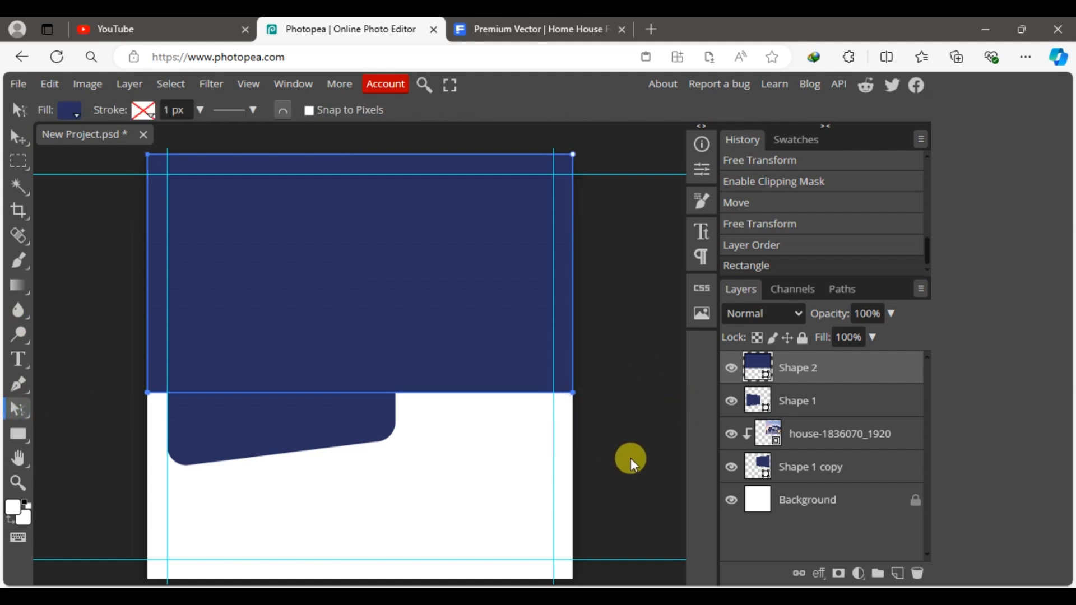
key("shift+Down")
key("shift+Down")
key("shift+Down")
key("shift+Down")
key("shift+Down")
key("shift+Down")
key("shift+Down")
key("shift+Down")
key("shift+Down")
key("shift+Down")
key("shift+Down")
key("shift+Down")
key("shift+Down")
key("shift+Down")
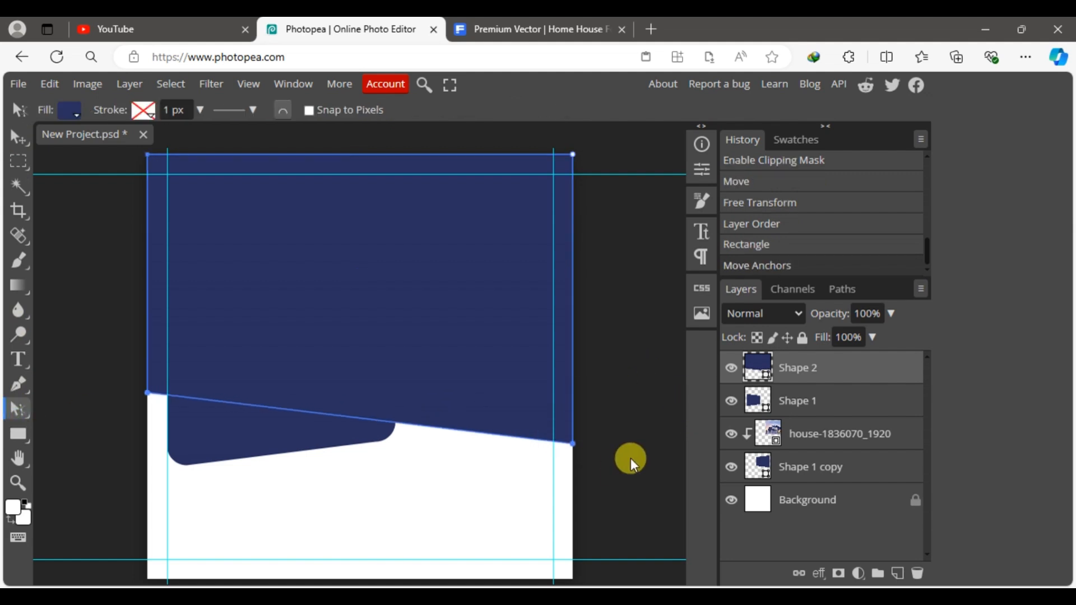
key("shift+Down")
key("shift+Down")
key("shift+Down")
key("shift+Down")
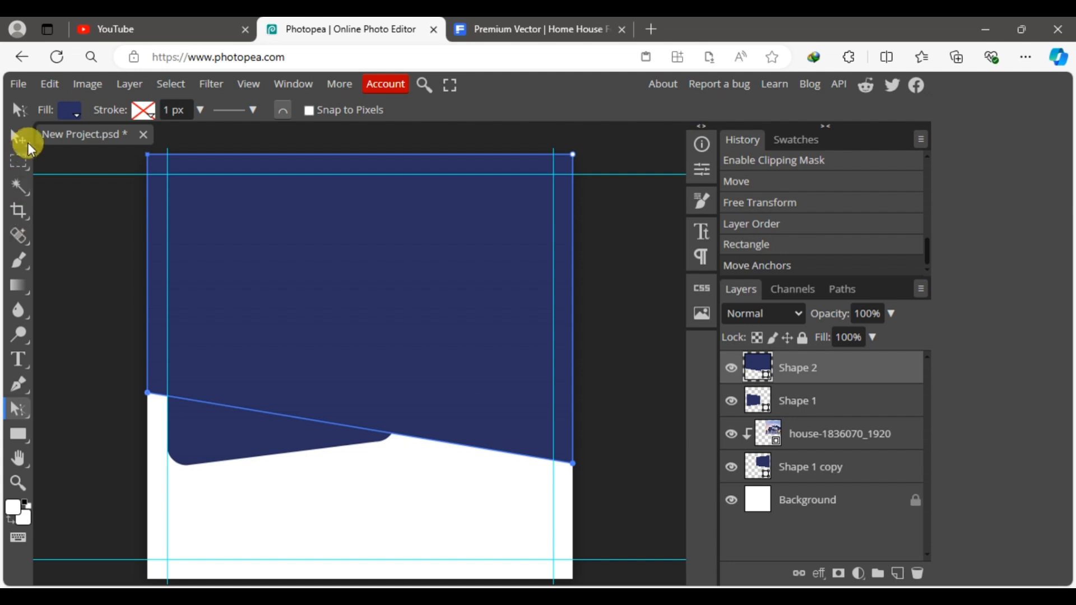
Move the Shape 2 layer down the stack to directly above the Background layer
left_click(18, 137)
left_click_drag(816, 367, 846, 475)
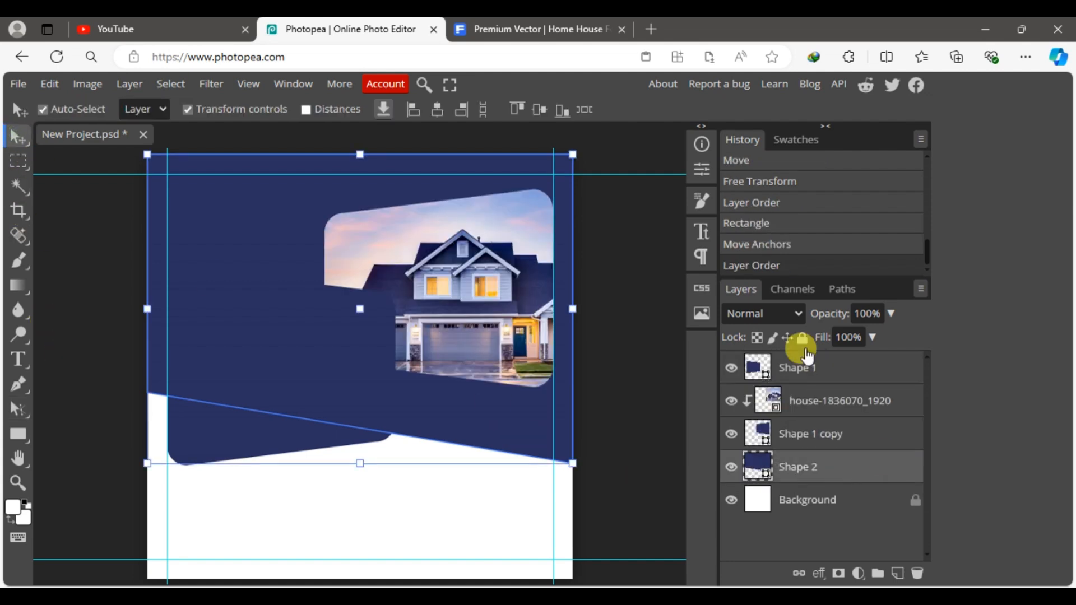
left_click(667, 412)
Apply a 45° linear Gradient Overlay from dark blue to magenta #c612c0 to the Shape 1 frame
left_click(310, 427)
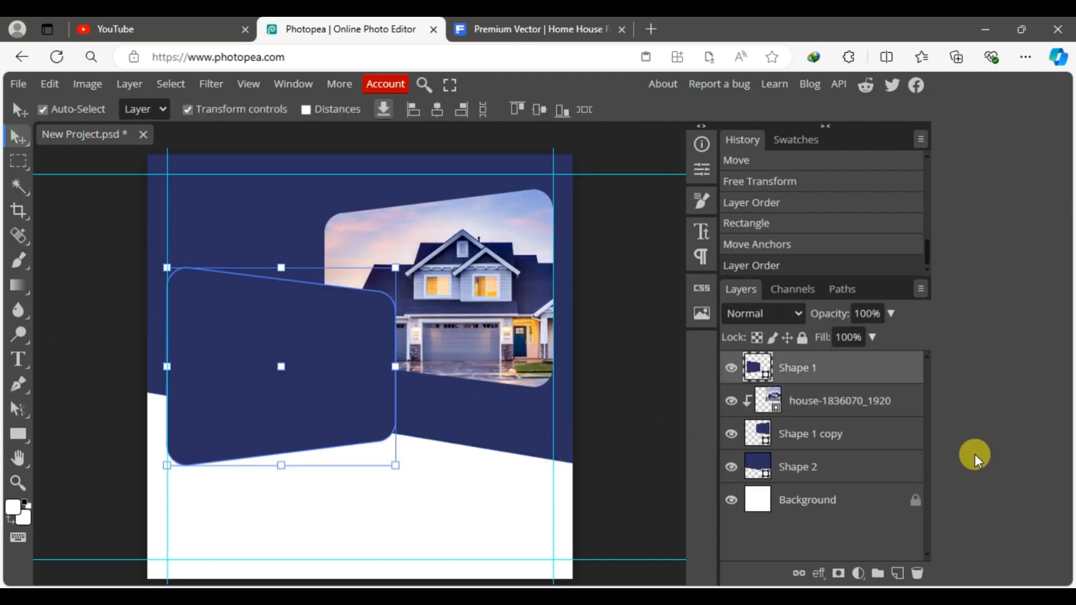
left_click(808, 579)
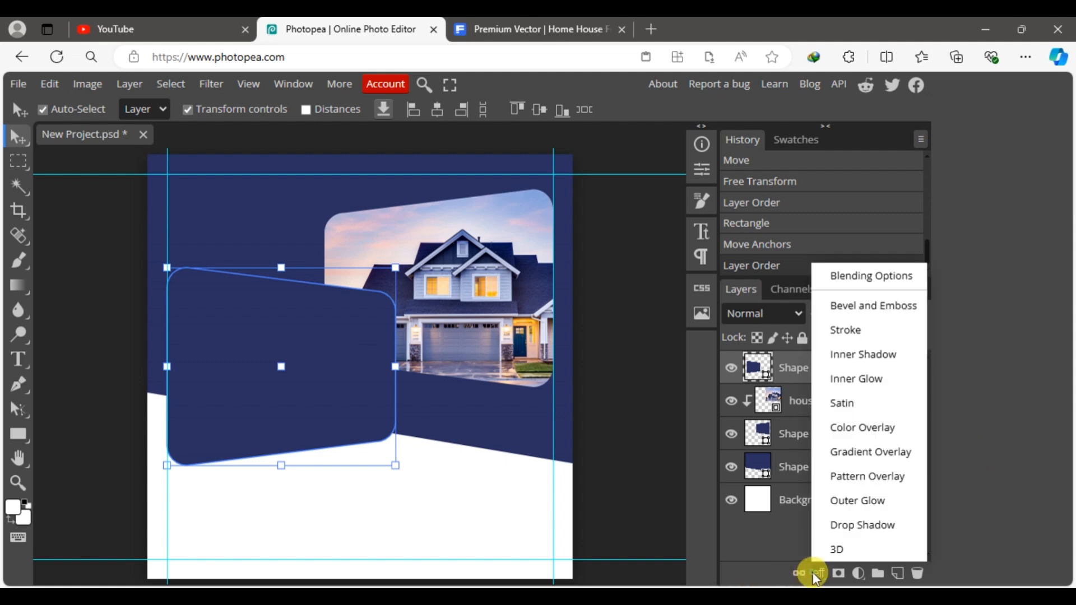
left_click(875, 454)
left_click(745, 311)
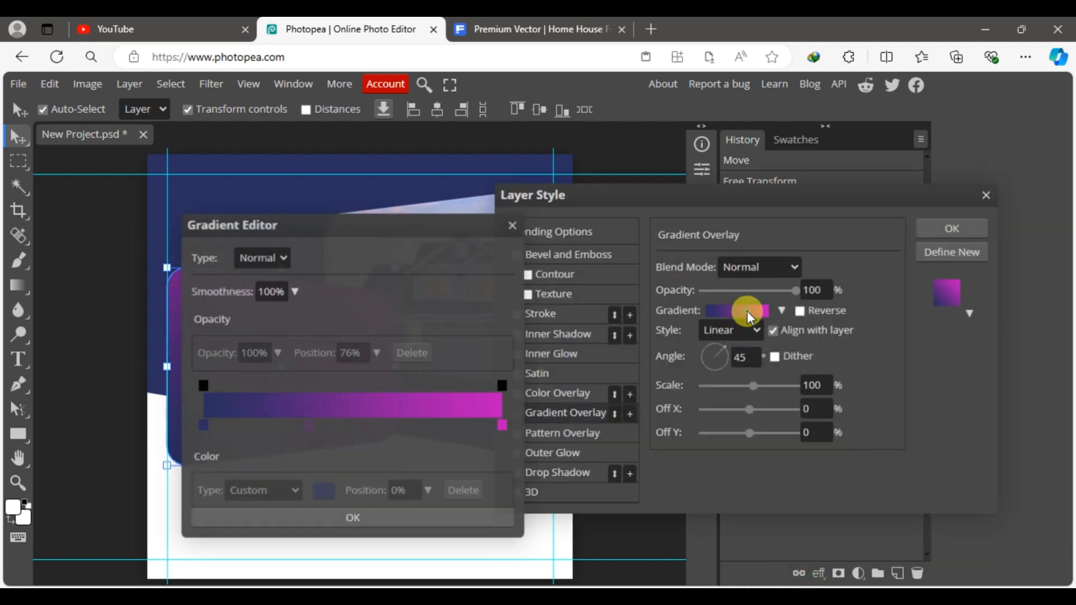
left_click(500, 432)
left_click(319, 492)
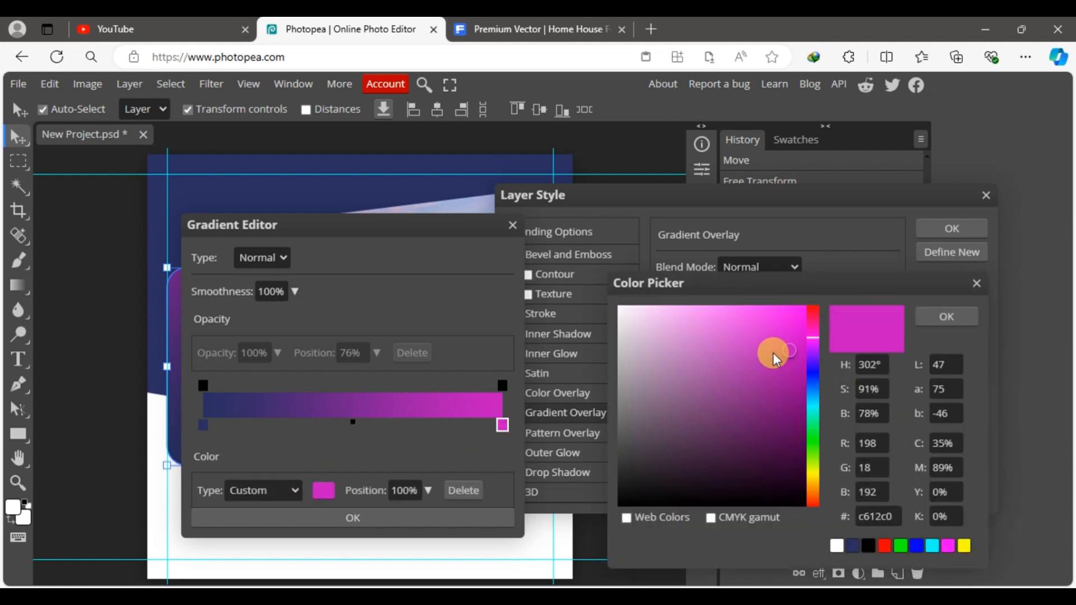
left_click(946, 317)
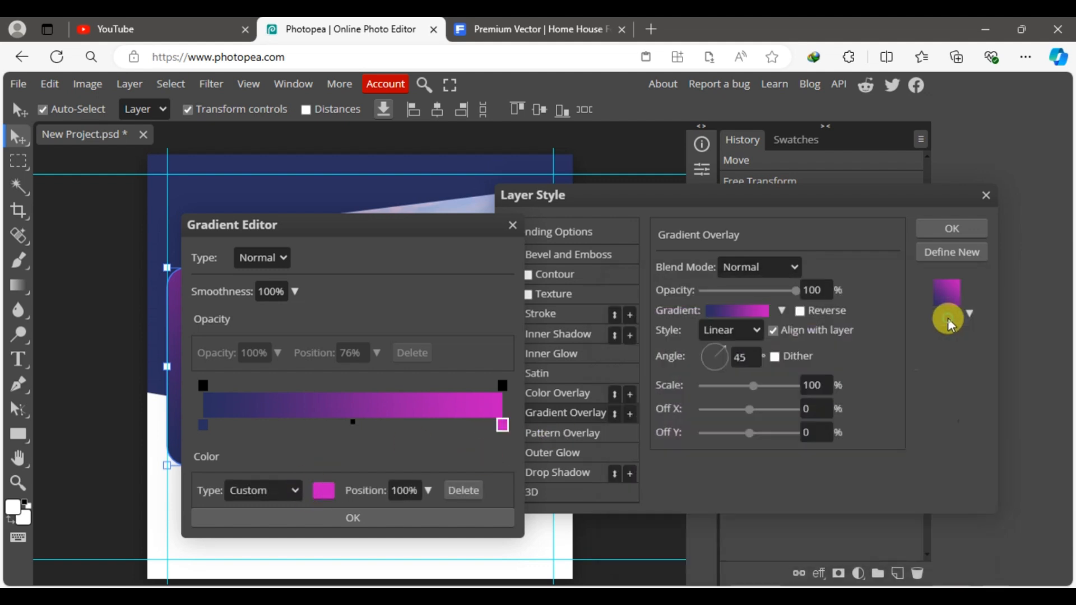
left_click(341, 516)
left_click(952, 228)
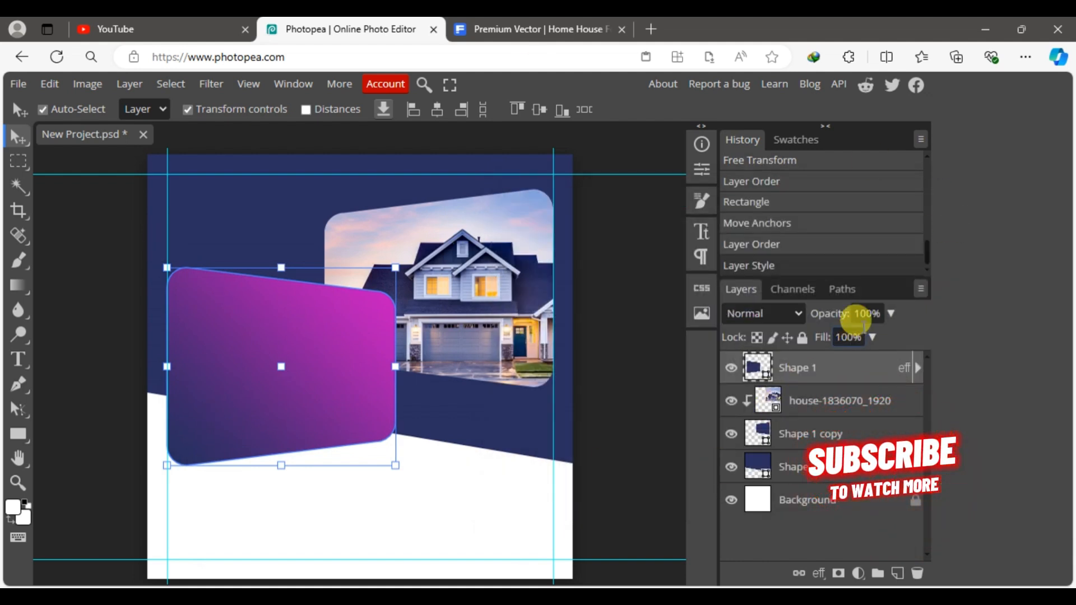
Set the gradient frame layer's opacity to 90% and deselect all layers
type("90")
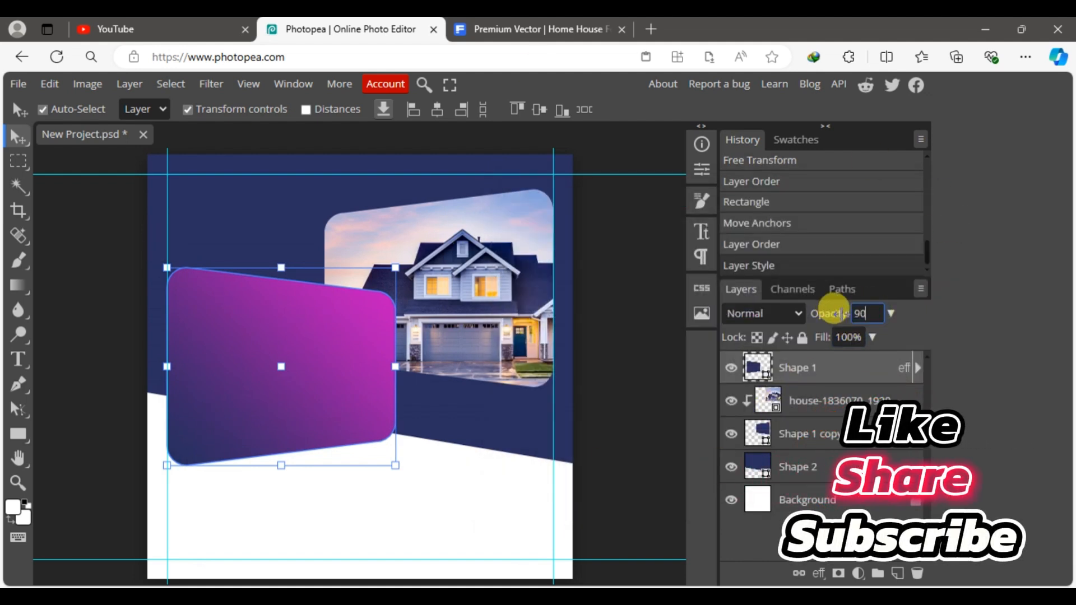
key("Return")
left_click(638, 373)
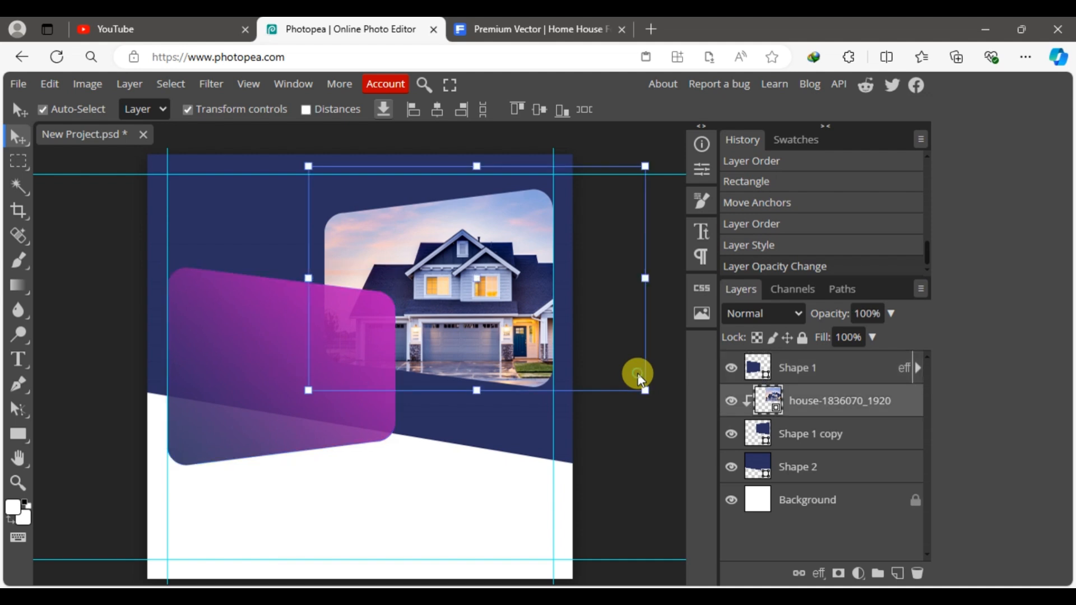
left_click(76, 305)
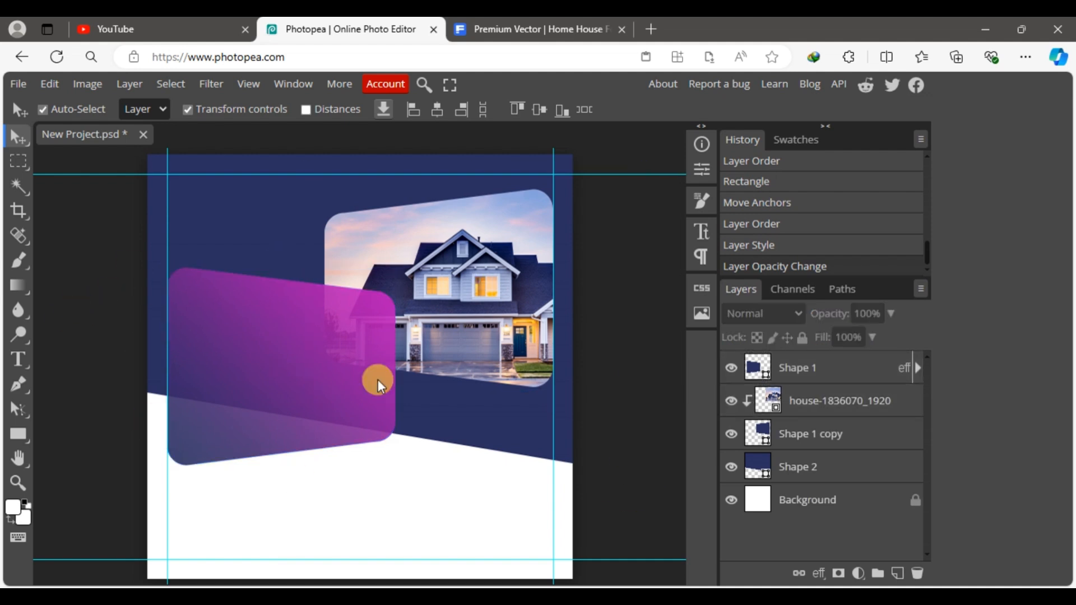
Draw a solid speech bubble custom shape, found by searching "comm", below the house photo across the dark background's sloping edge
left_click(19, 434)
right_click(18, 435)
left_click(59, 533)
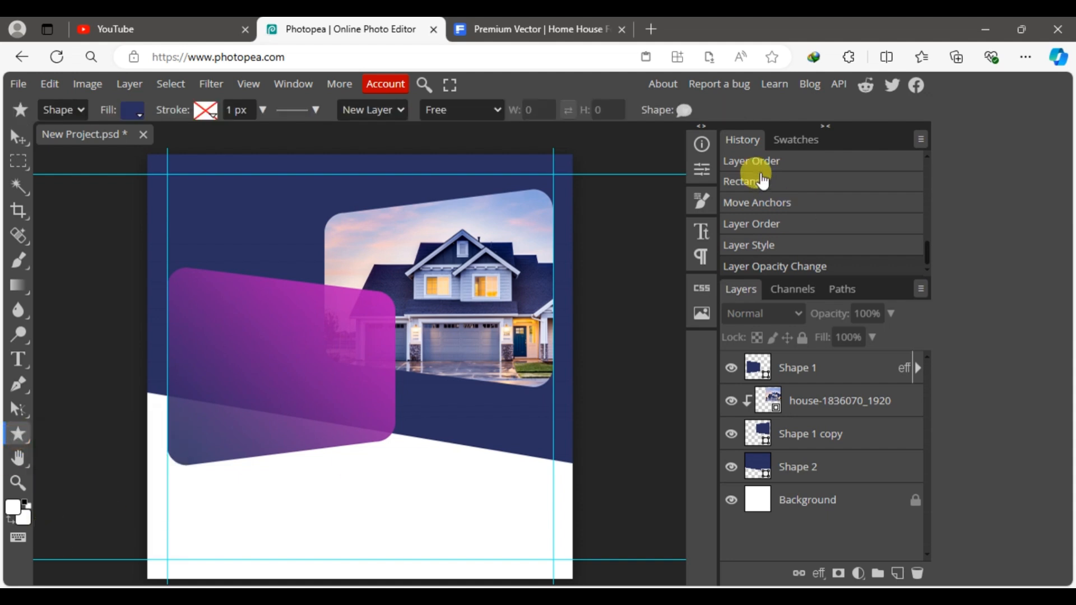
left_click(683, 111)
left_click(652, 295)
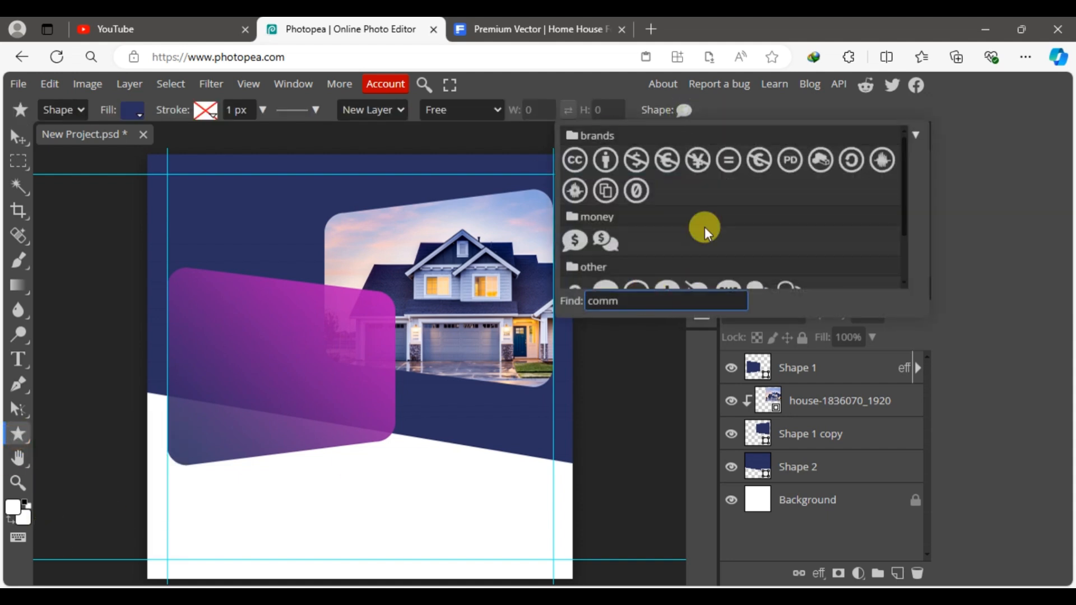
scroll(704, 229, "down", 2)
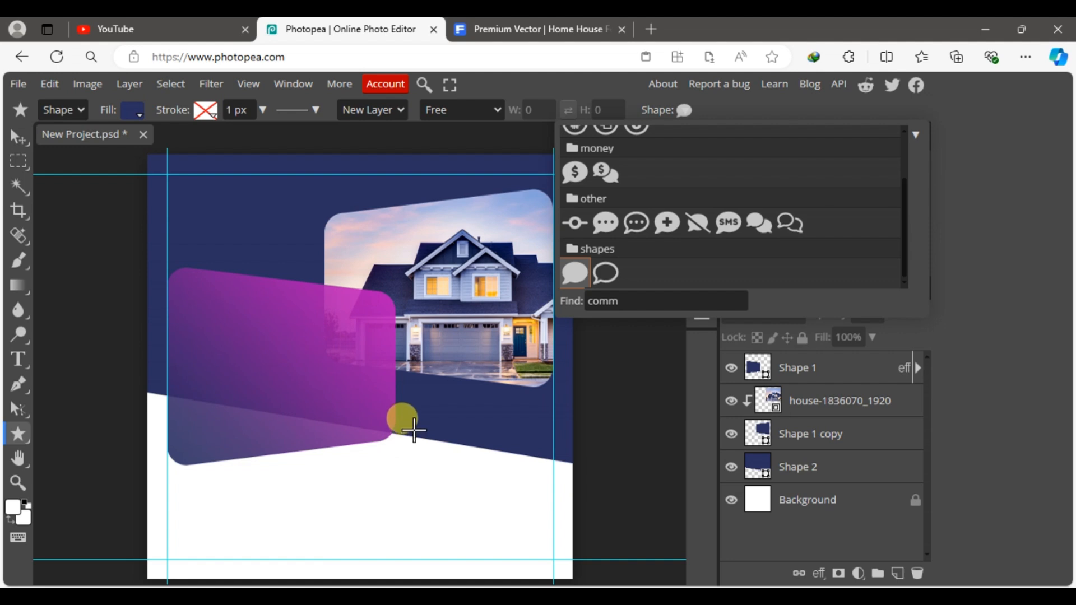
left_click_drag(412, 424, 525, 510)
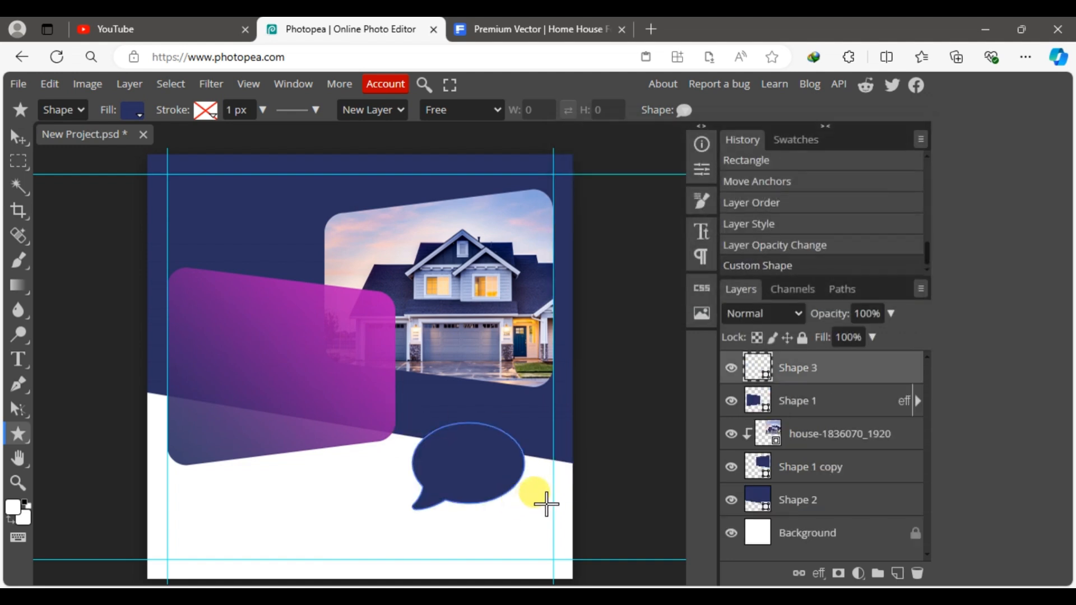
Copy the gradient layer style from the Shape 1 frame to the speech bubble and move the bubble up slightly
left_click(12, 136)
left_click(350, 394)
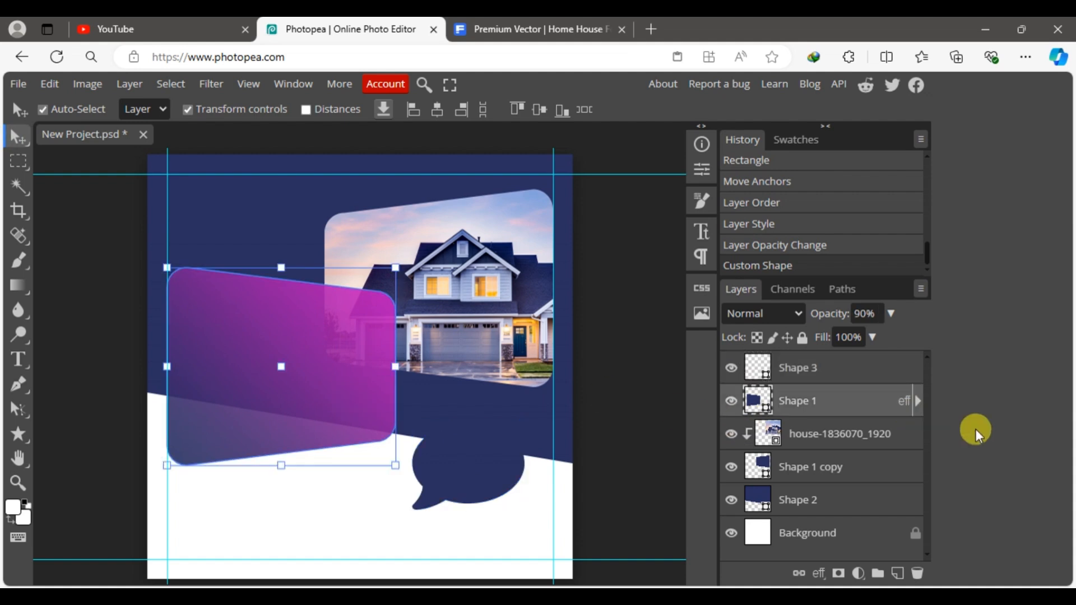
right_click(908, 414)
left_click(800, 516)
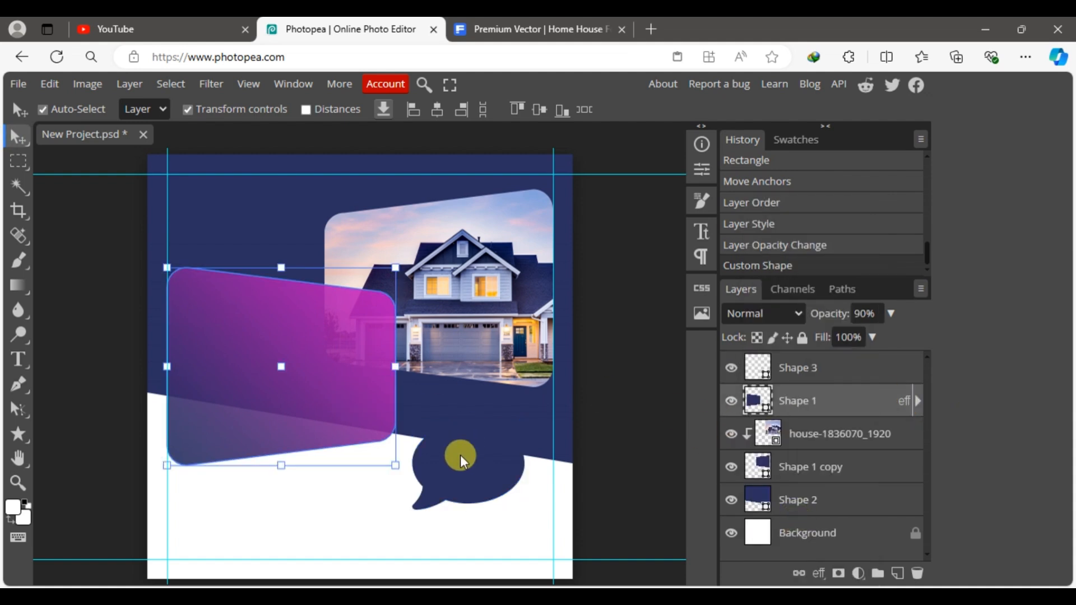
left_click(461, 460)
right_click(860, 374)
mouse_move(795, 493)
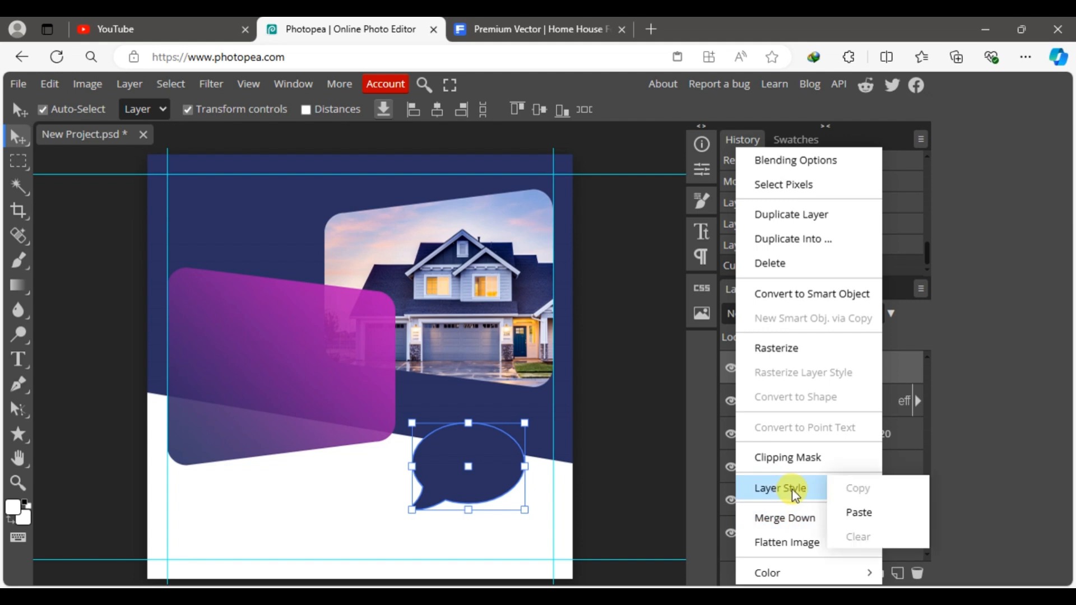
left_click(858, 512)
left_click(106, 370)
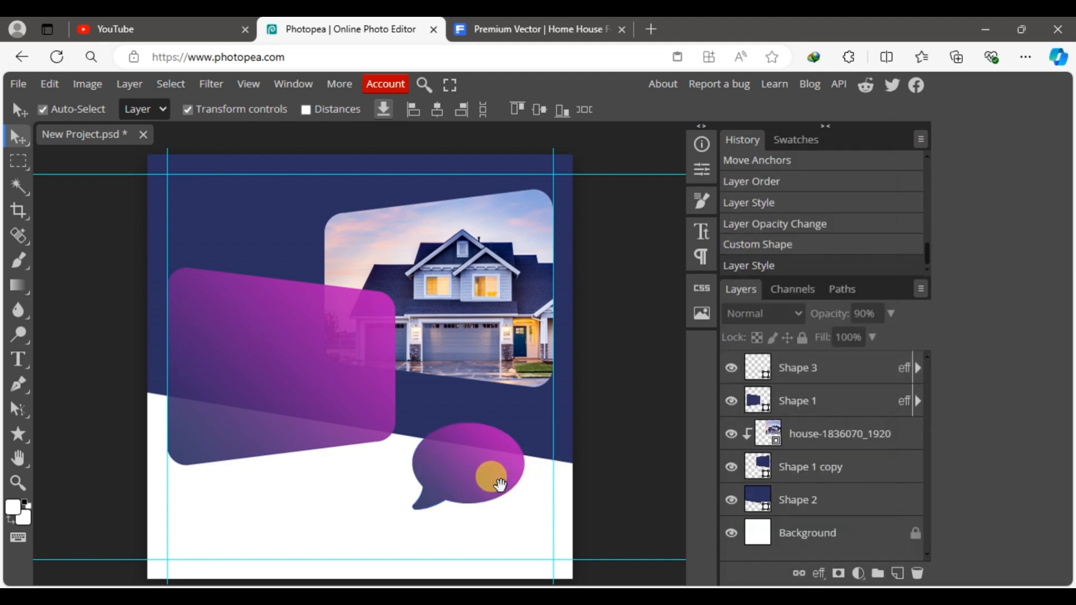
left_click_drag(499, 484, 481, 371)
Shrink the dark blue background shape to 93.38% of its height by raising its lower edge
left_click(539, 363)
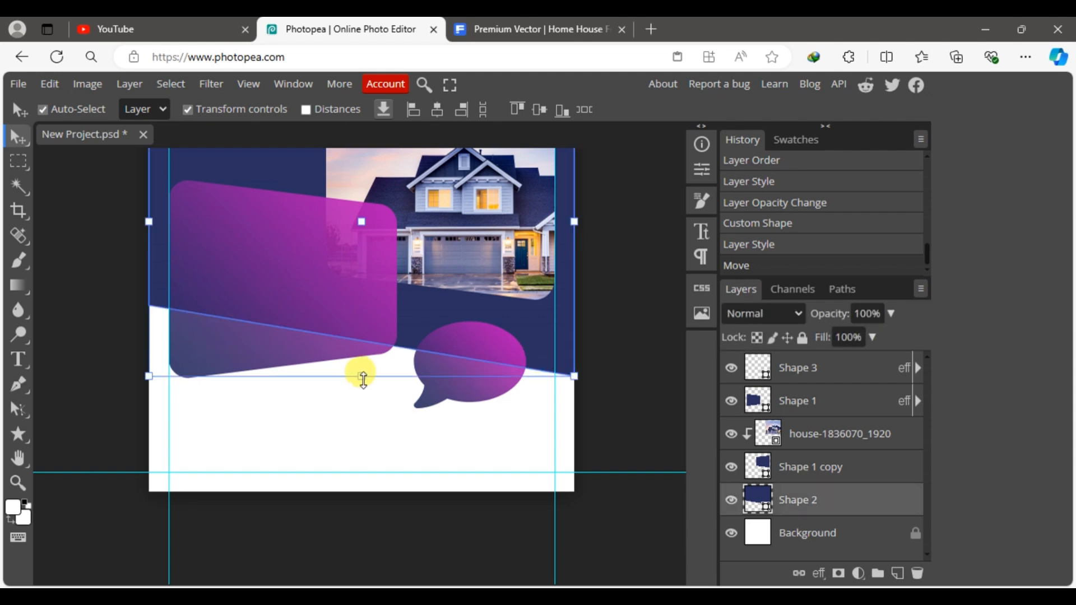
left_click_drag(362, 376, 360, 353)
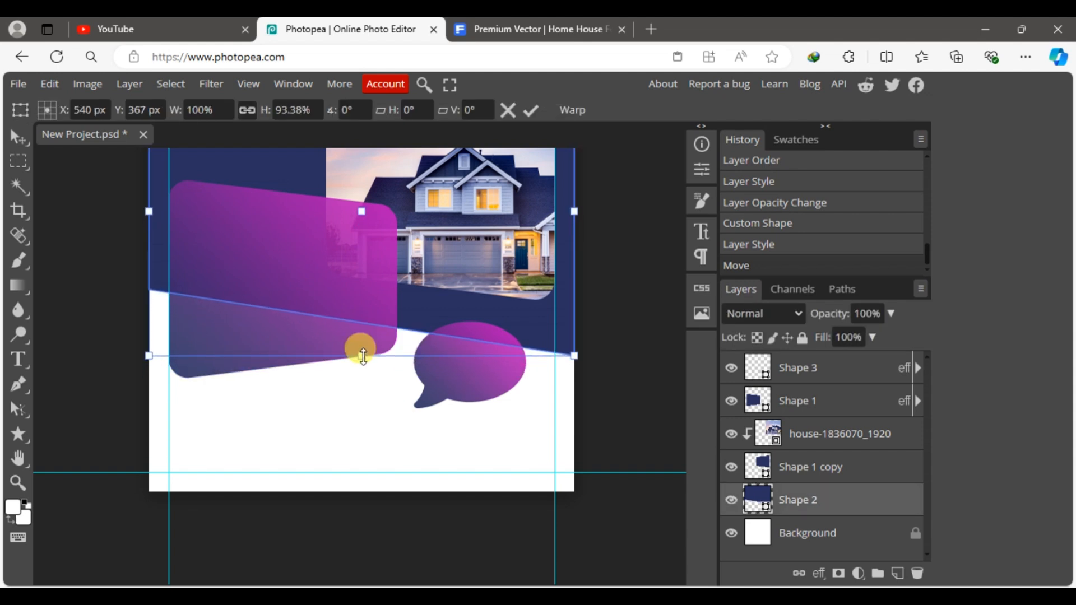
left_click(531, 110)
left_click(647, 371)
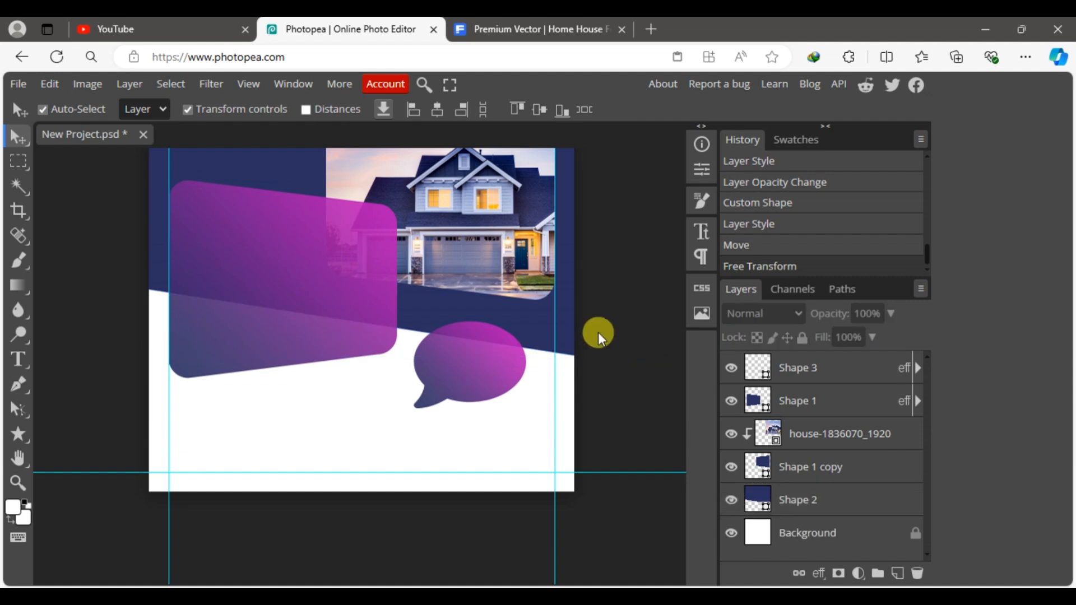
Draw a small dark blue rectangle about 258 × 77 px just below the gradient frame, near the left margin guide
left_click(19, 435)
left_click(72, 458)
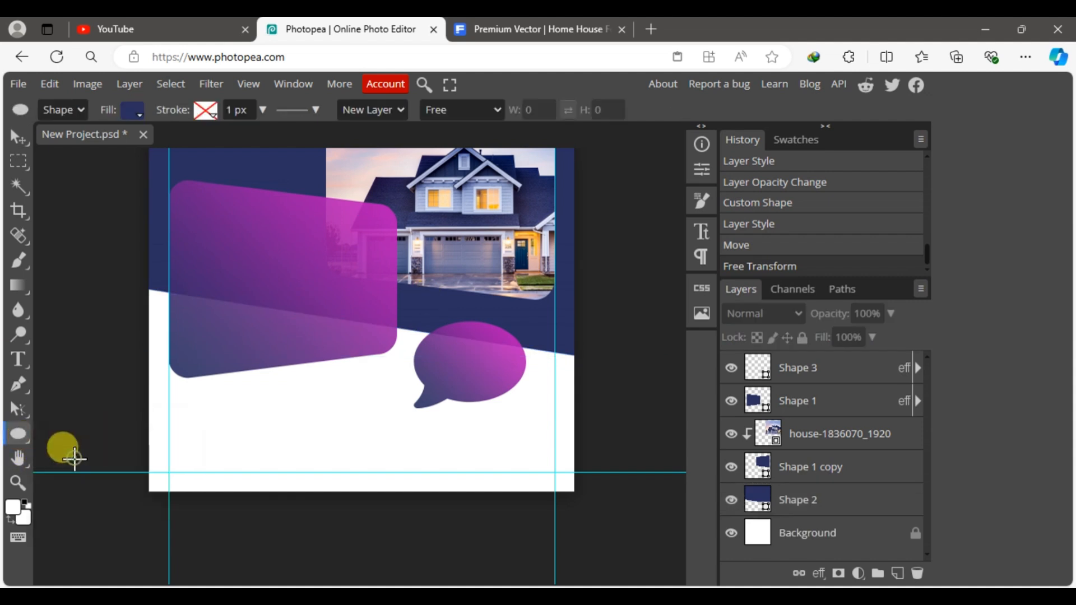
left_click(23, 436)
left_click(84, 434)
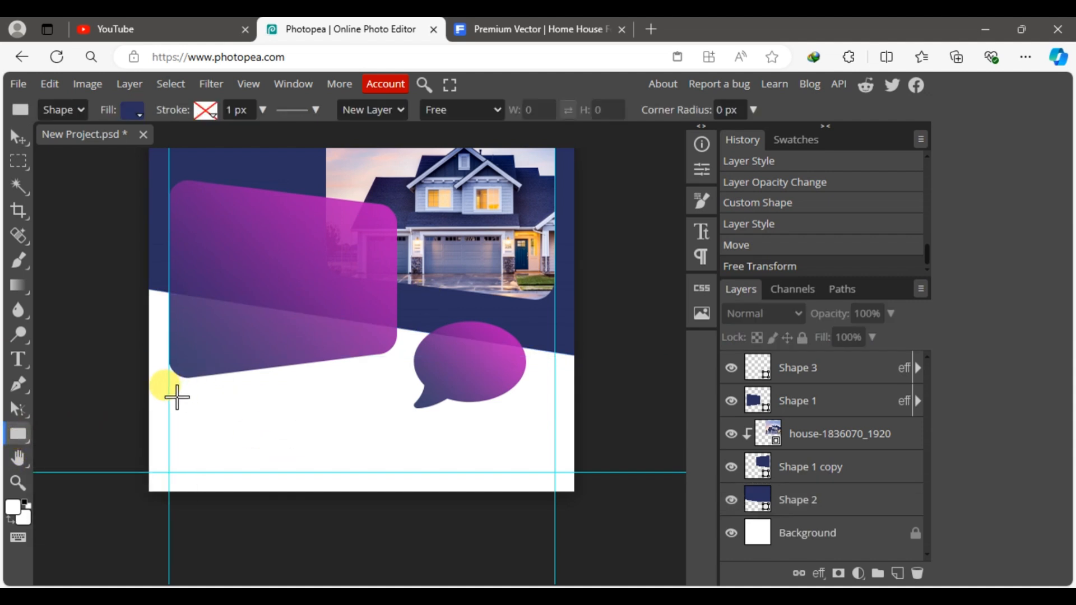
left_click_drag(176, 396, 281, 427)
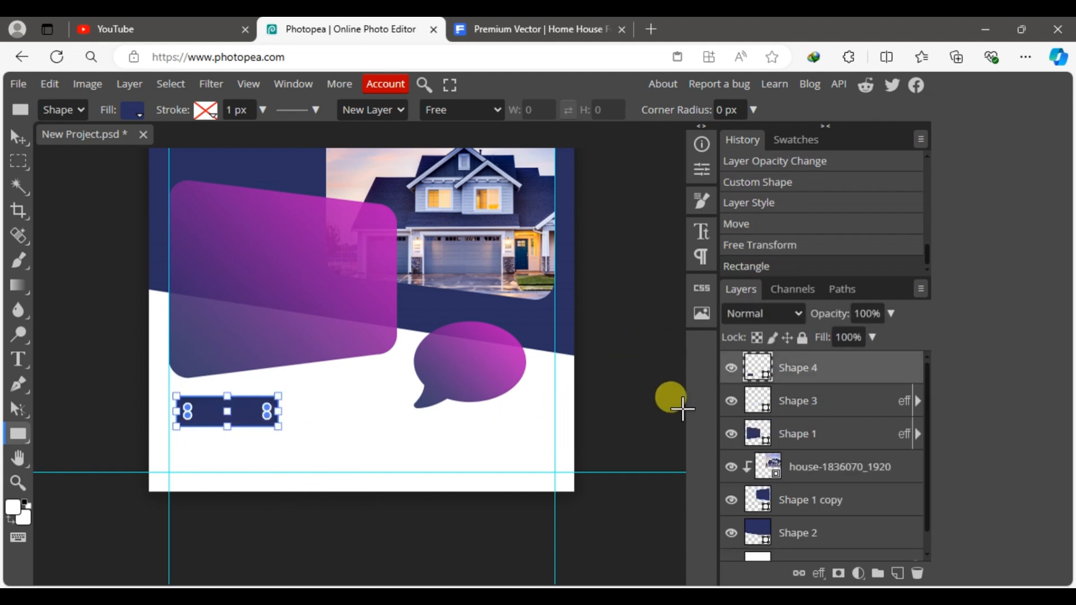
Set all four corner radii of the small rectangle to 100 to make it a pill
left_click(701, 170)
left_click(484, 321)
type("10")
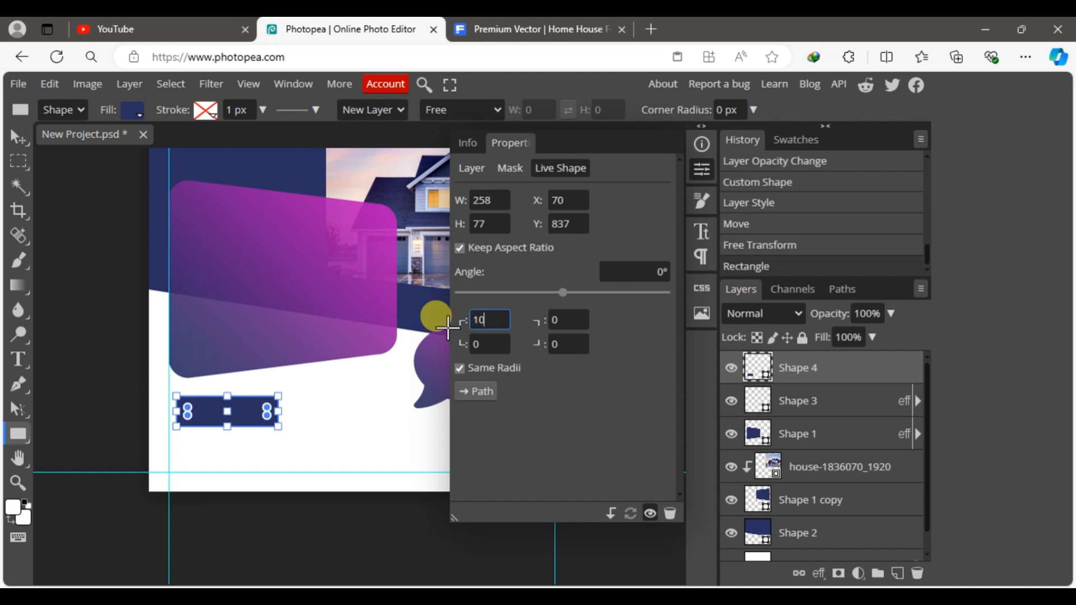
type("0")
left_click(568, 343)
left_click(702, 171)
Paste the copied gradient layer style onto the small pill shape and deselect it
left_click(923, 401)
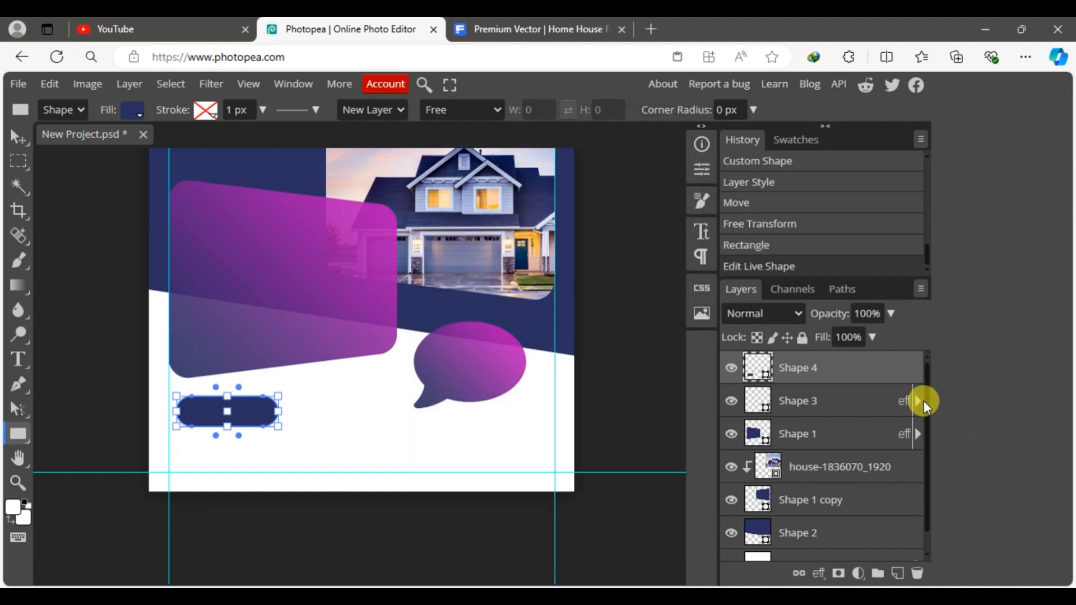
right_click(914, 368)
mouse_move(824, 488)
left_click(857, 510)
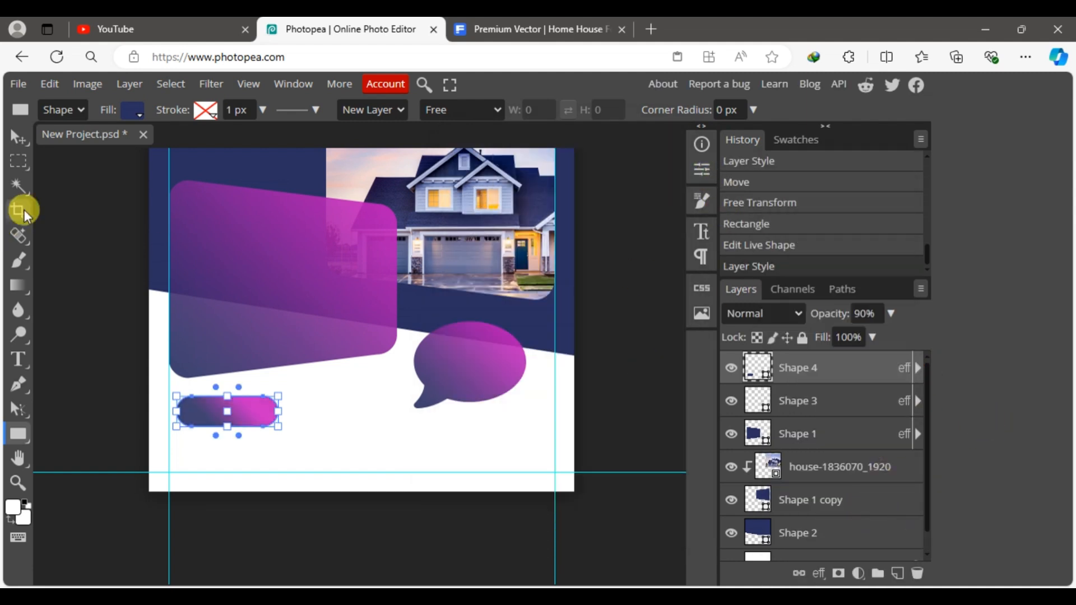
left_click(16, 136)
left_click(115, 295)
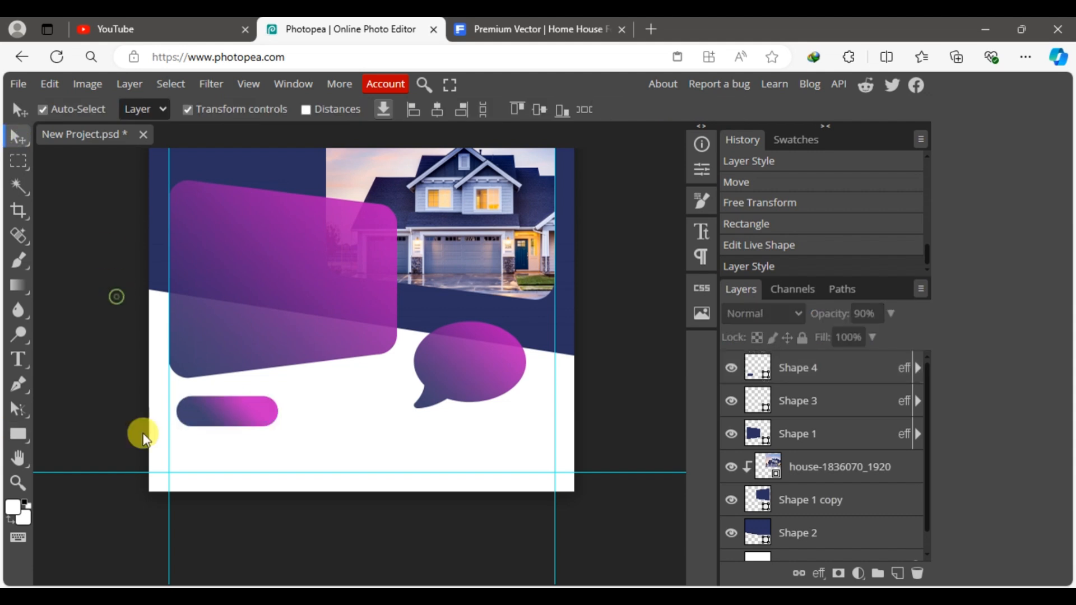
Add the text "book now" on the white area beside the gradient pill
left_click(19, 361)
left_click(321, 416)
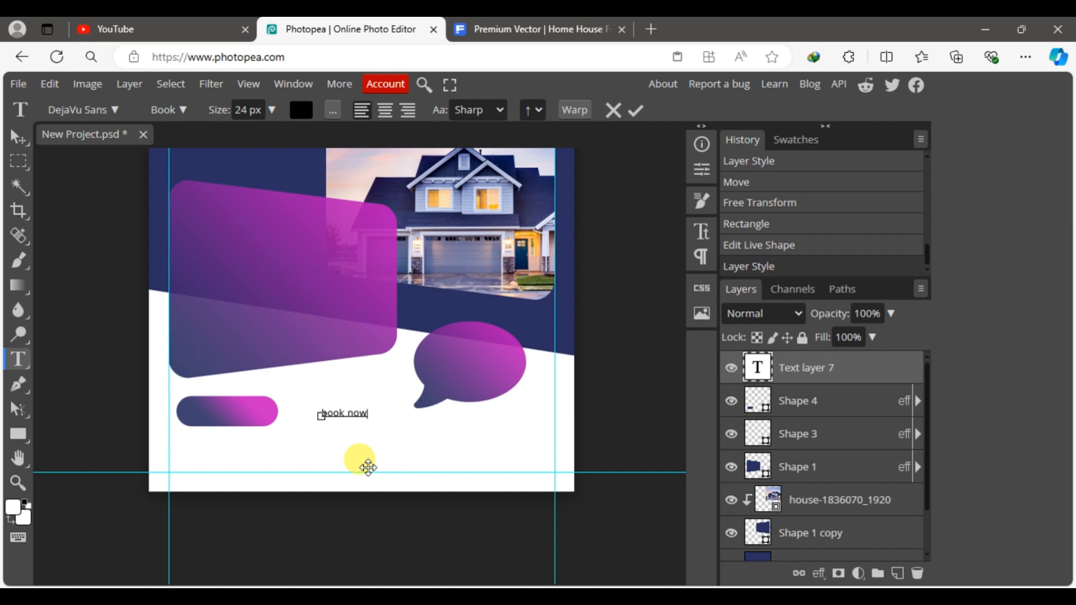
left_click(20, 141)
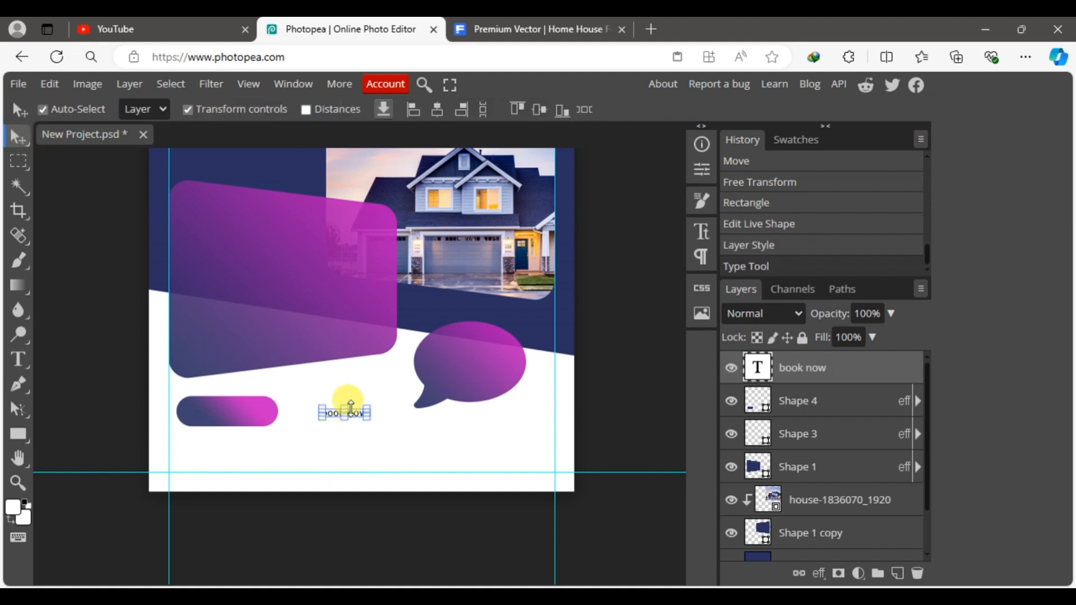
Format the "book now" text in Gotham Black with all caps
left_click(702, 231)
left_click(552, 168)
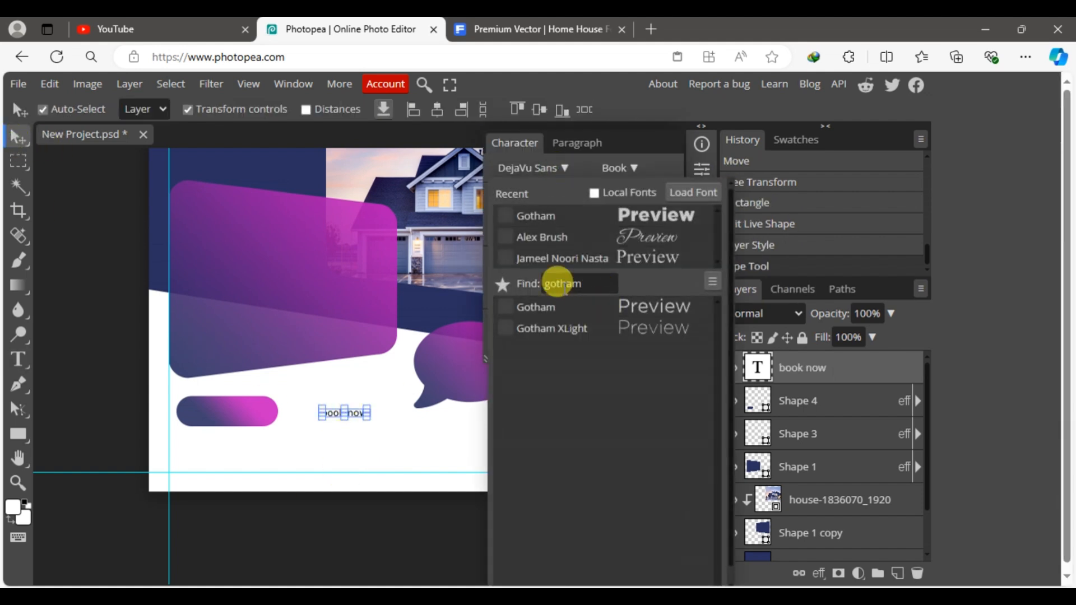
left_click(533, 218)
left_click(630, 168)
left_click(617, 404)
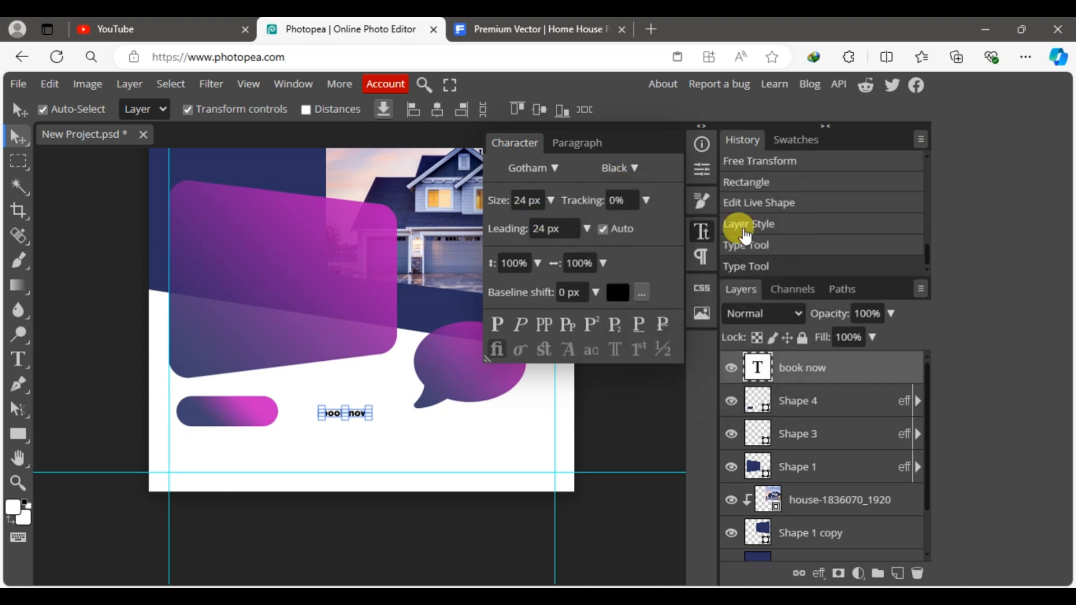
left_click(545, 324)
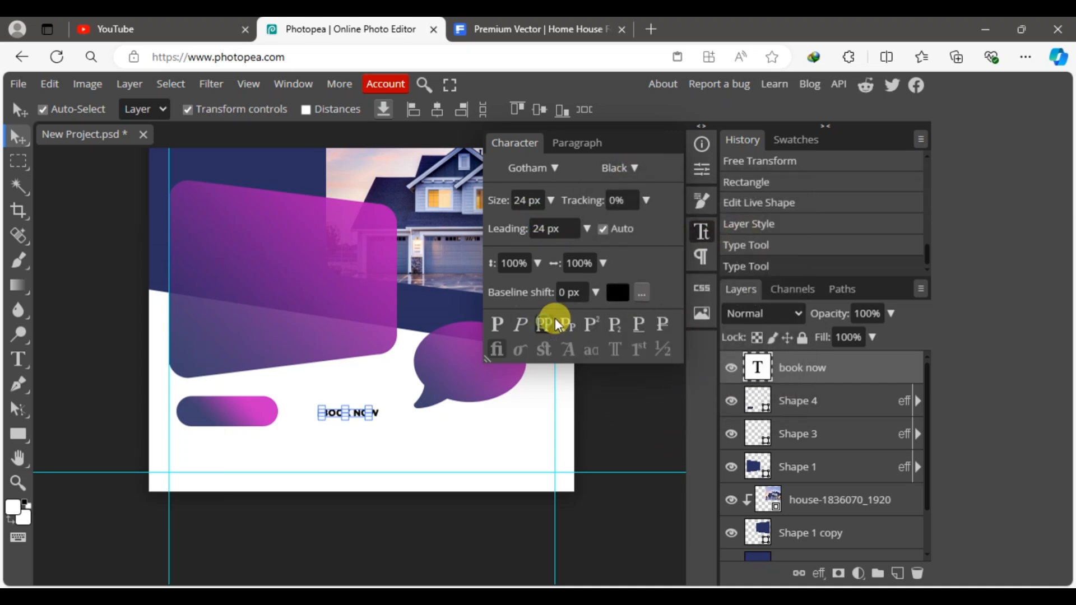
left_click(637, 409)
Scale the "book now" text to 140.9% and change its color to white #ffffff
left_click_drag(350, 415, 389, 429)
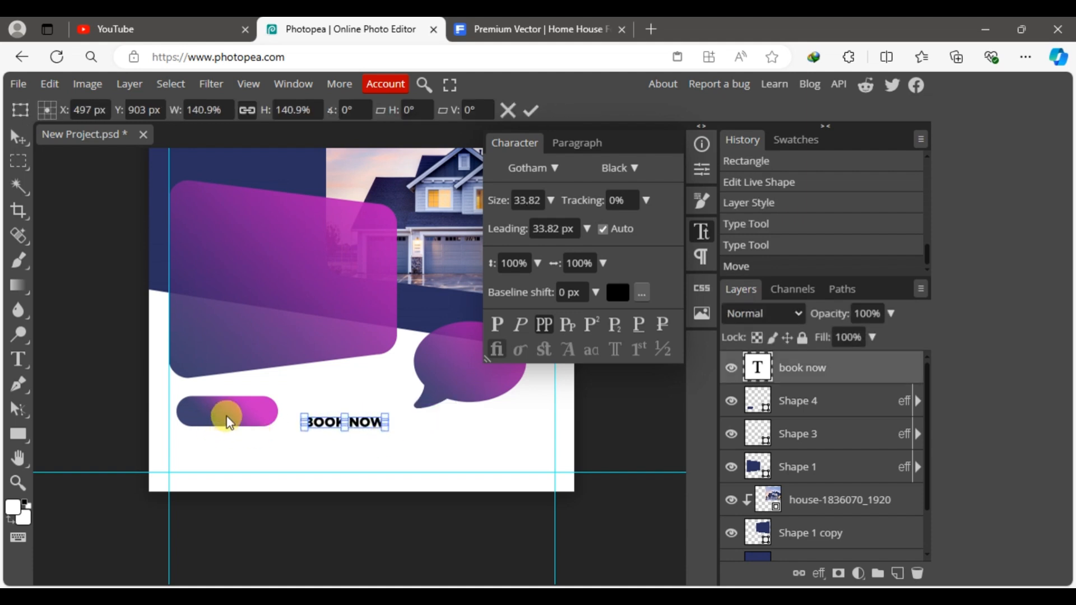
left_click(617, 291)
left_click(618, 305)
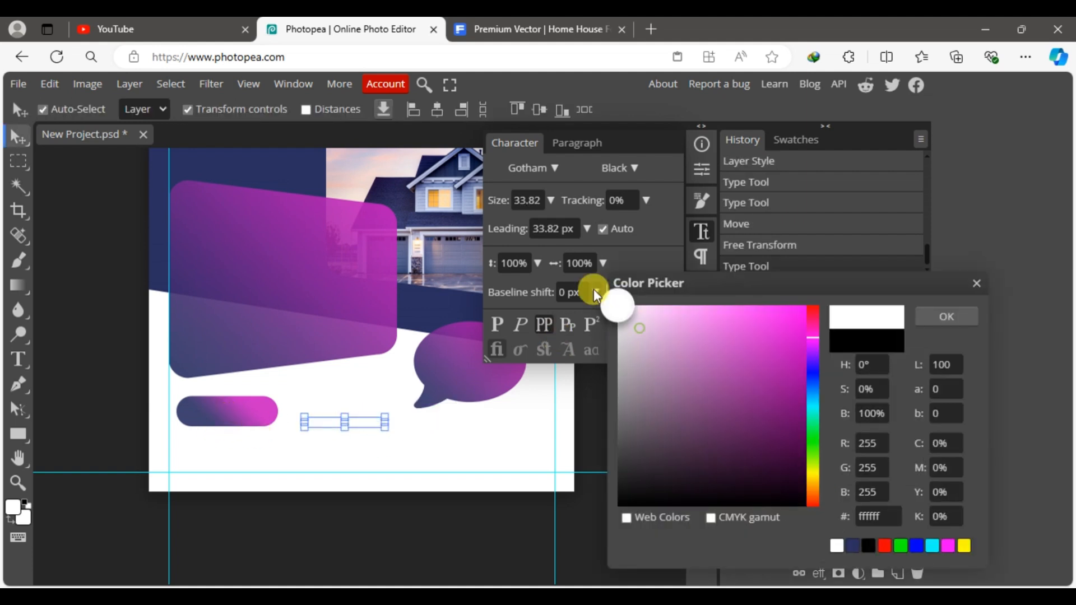
left_click(937, 315)
Center the "book now" text horizontally and vertically on the gradient pill and move both onto the left vertical guide
left_click(213, 405, "shift")
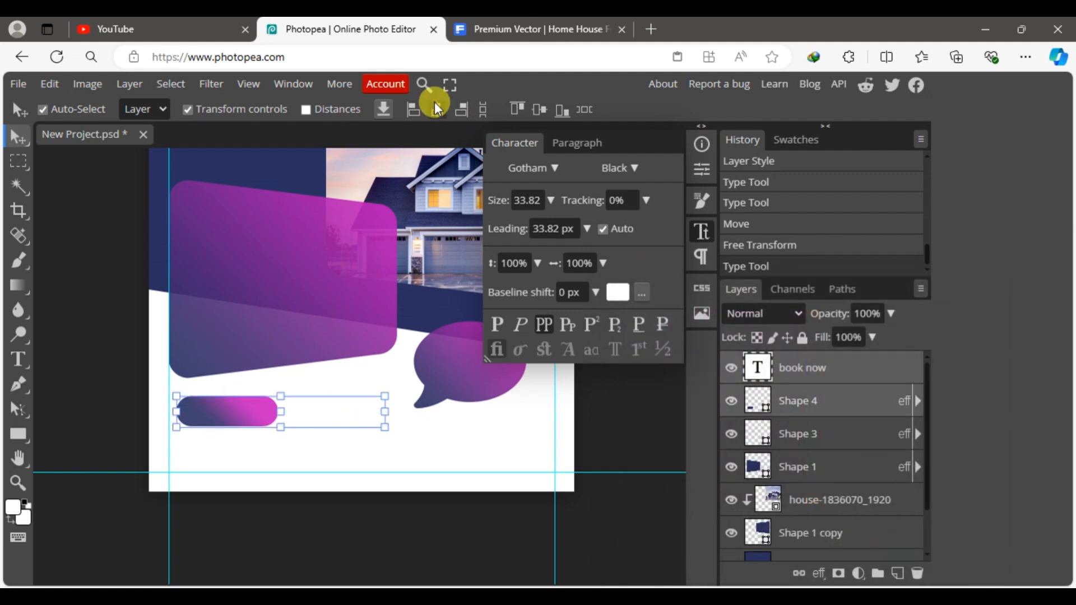
left_click(532, 110)
left_click(536, 111)
left_click_drag(328, 417, 263, 423)
left_click(85, 392)
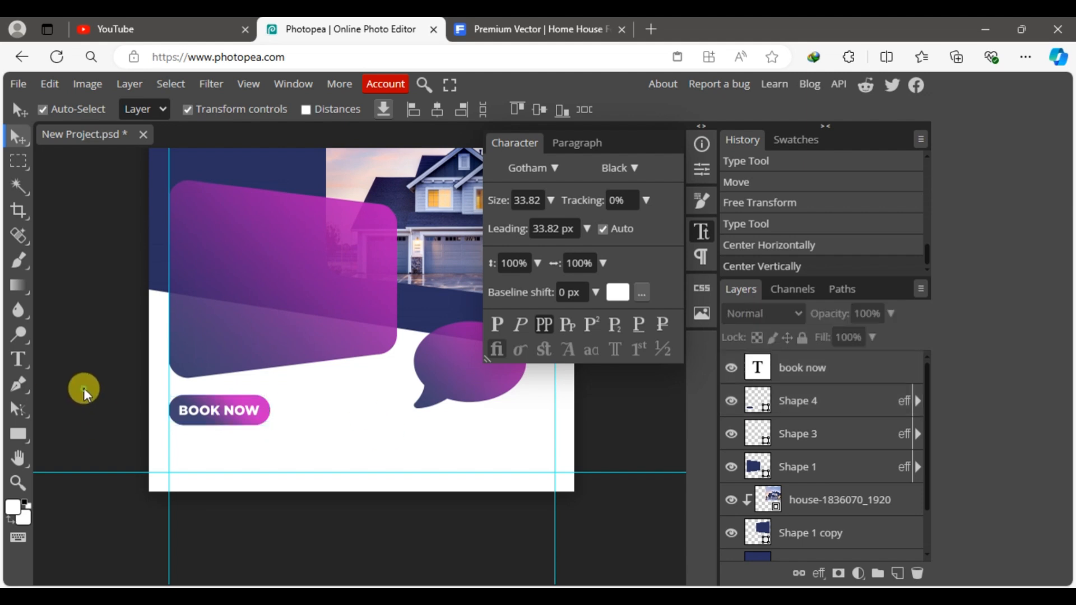
left_click(700, 229)
Add a 15 px white outside stroke and a drop shadow to the rounded frame shape behind the house photo
scroll(300, 269, "up", 3)
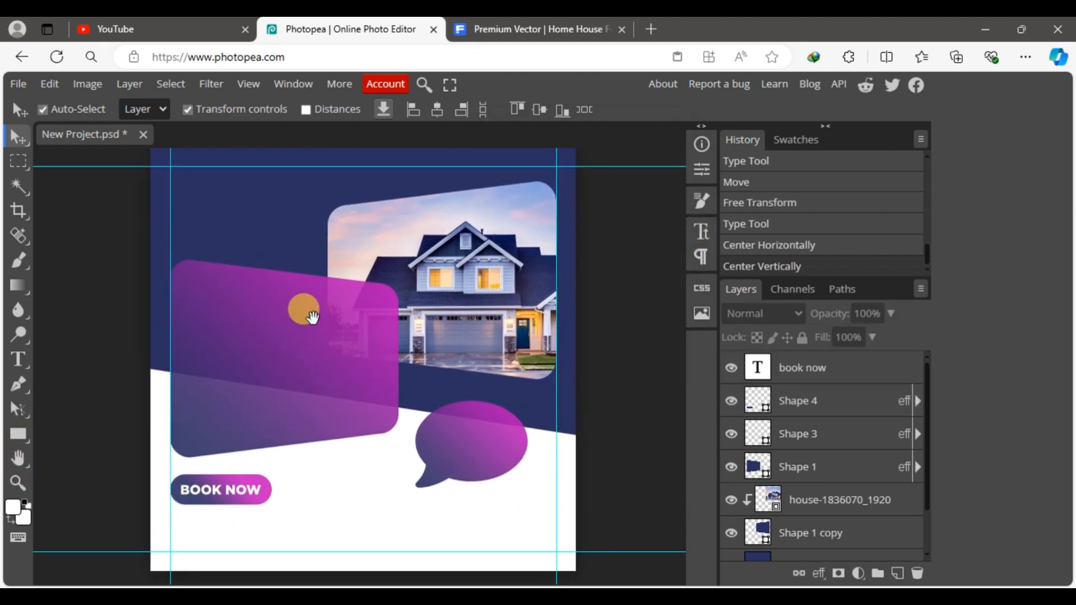
left_click(364, 354)
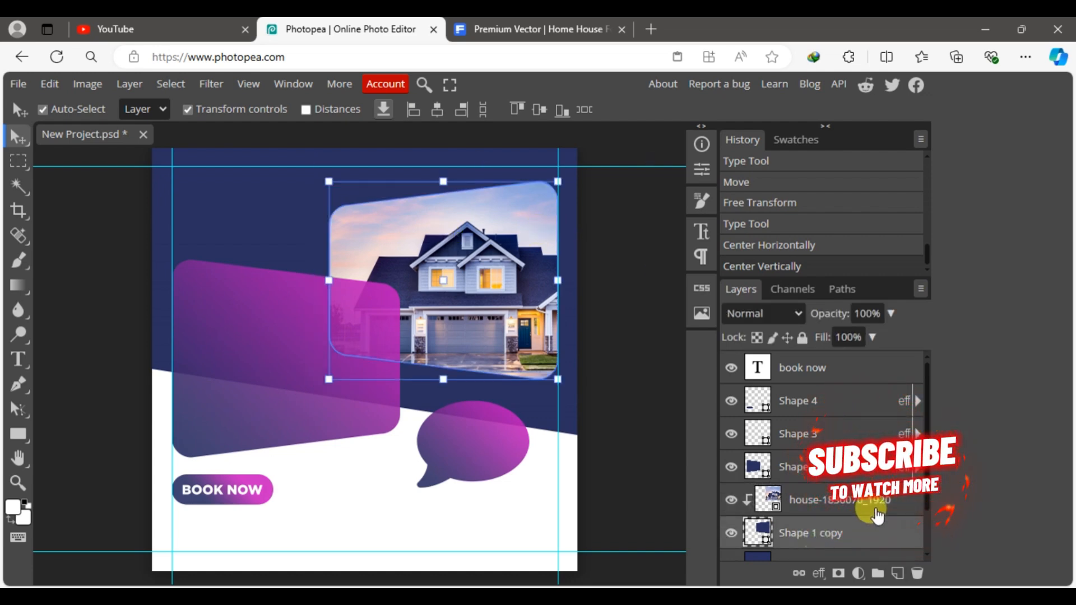
scroll(812, 506, "down", 1)
left_click(819, 572)
left_click(863, 261)
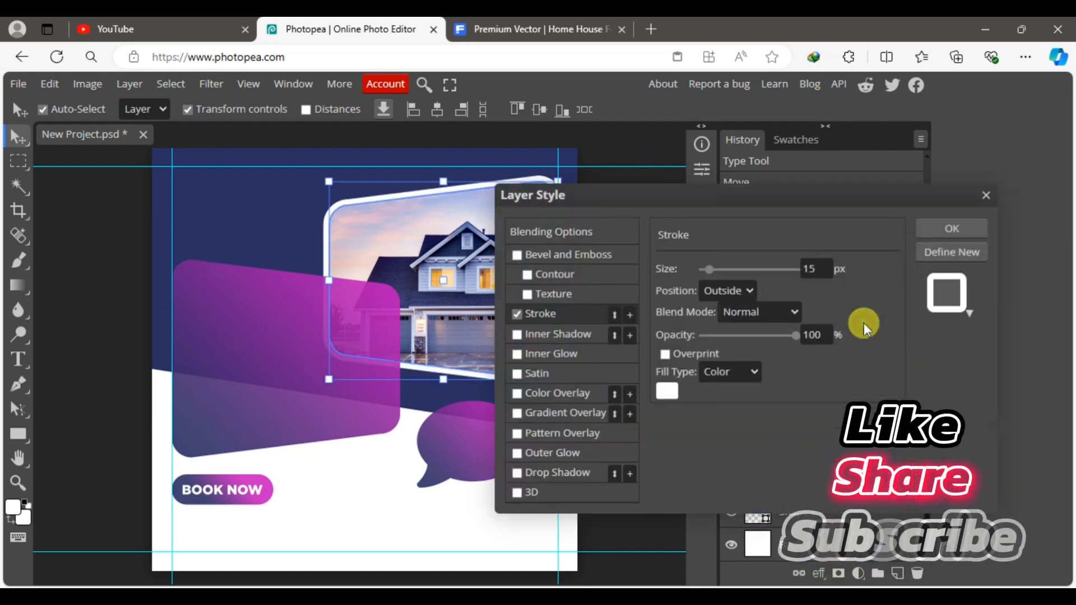
left_click(563, 472)
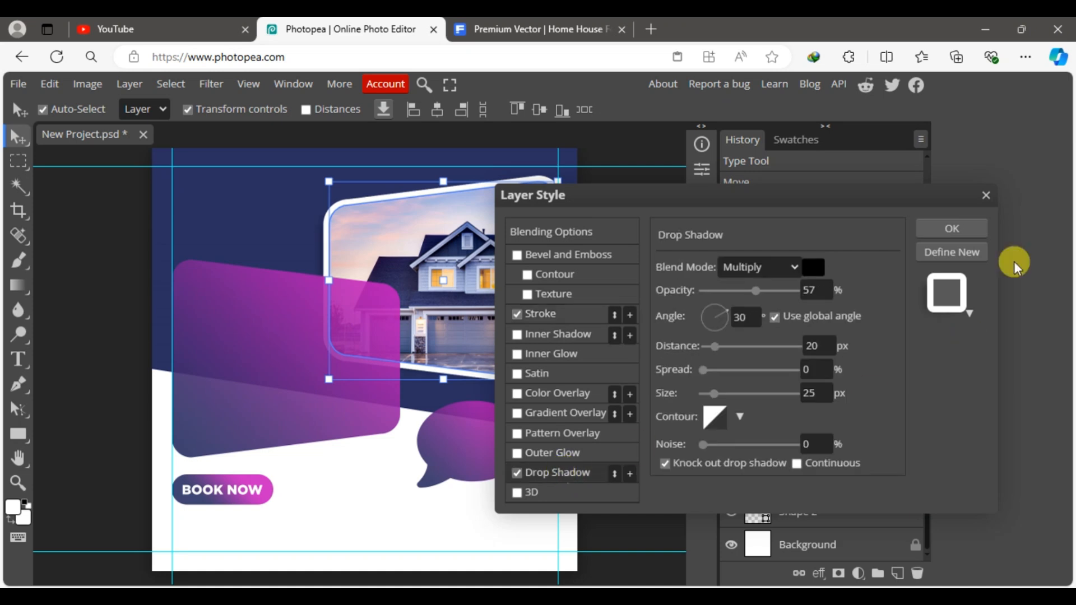
left_click(951, 228)
left_click(84, 308)
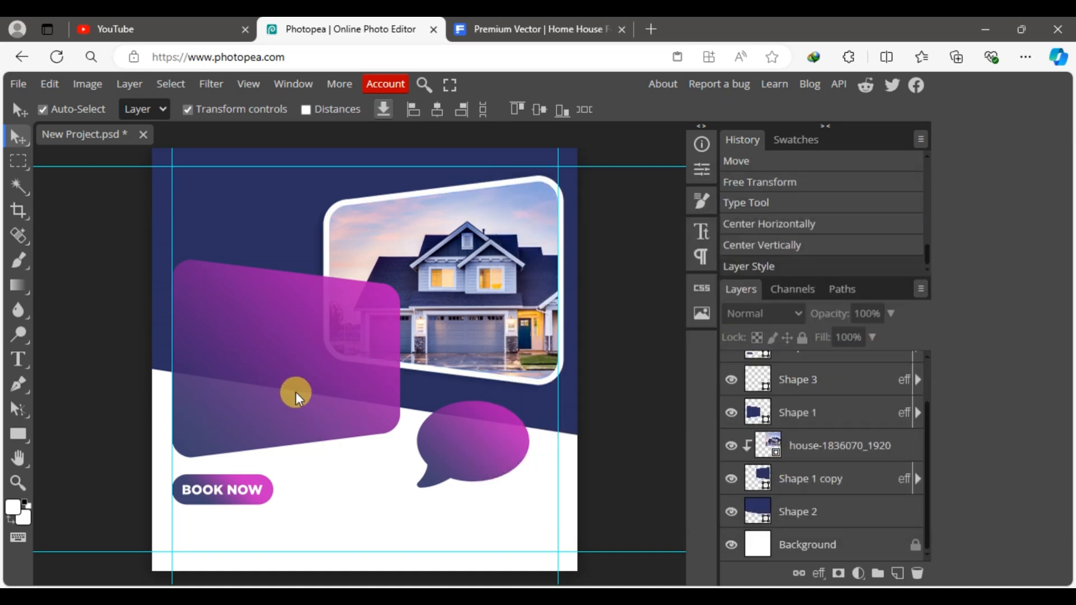
Move the large purple gradient frame slightly upward along the left guide and deselect it
left_click(282, 400)
left_click_drag(279, 409, 277, 395)
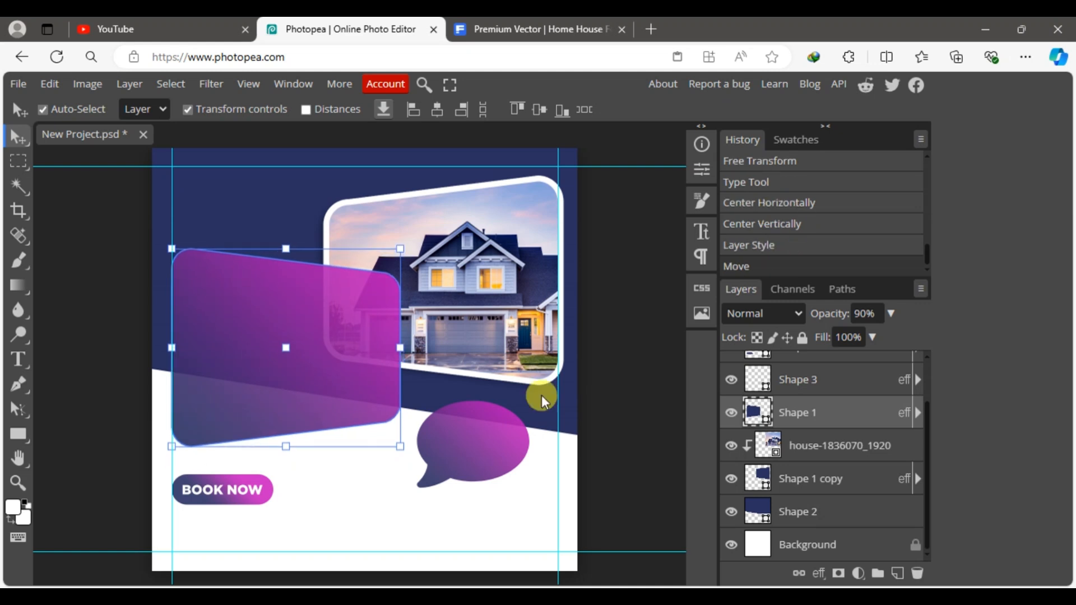
left_click(640, 326)
left_click(646, 470)
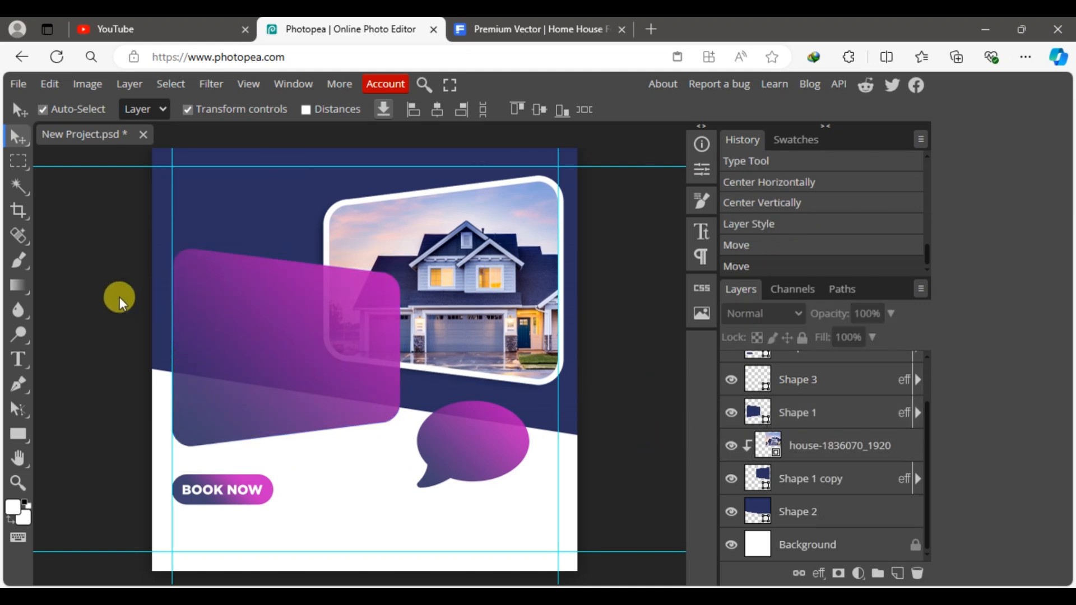
Nudge the white-outlined clipping shape of the house photo upward and deselect it
left_click(479, 336)
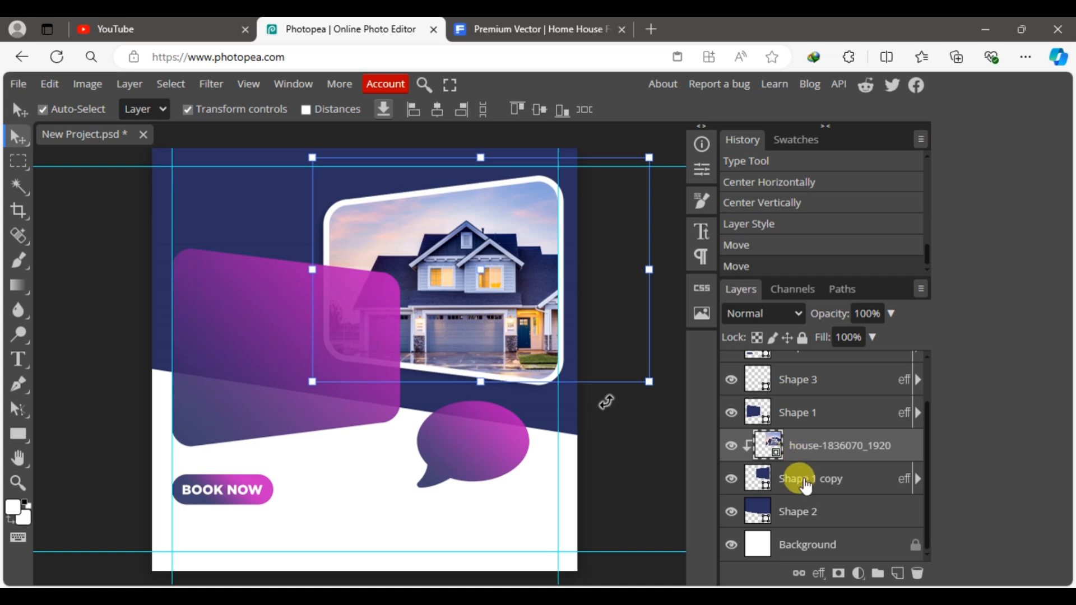
left_click(802, 479)
key("shift+Up")
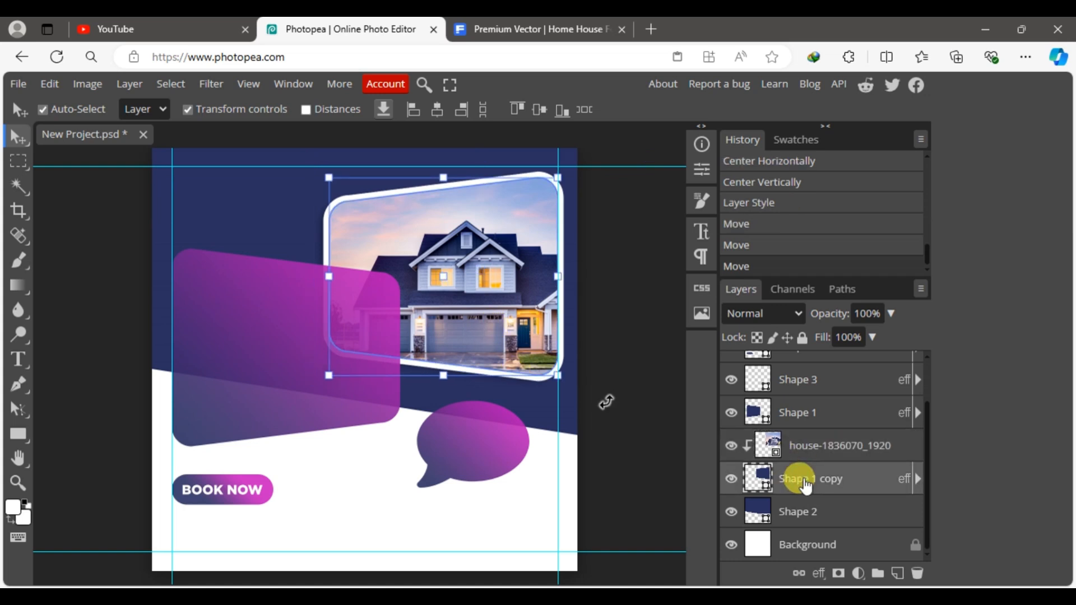
left_click(128, 329)
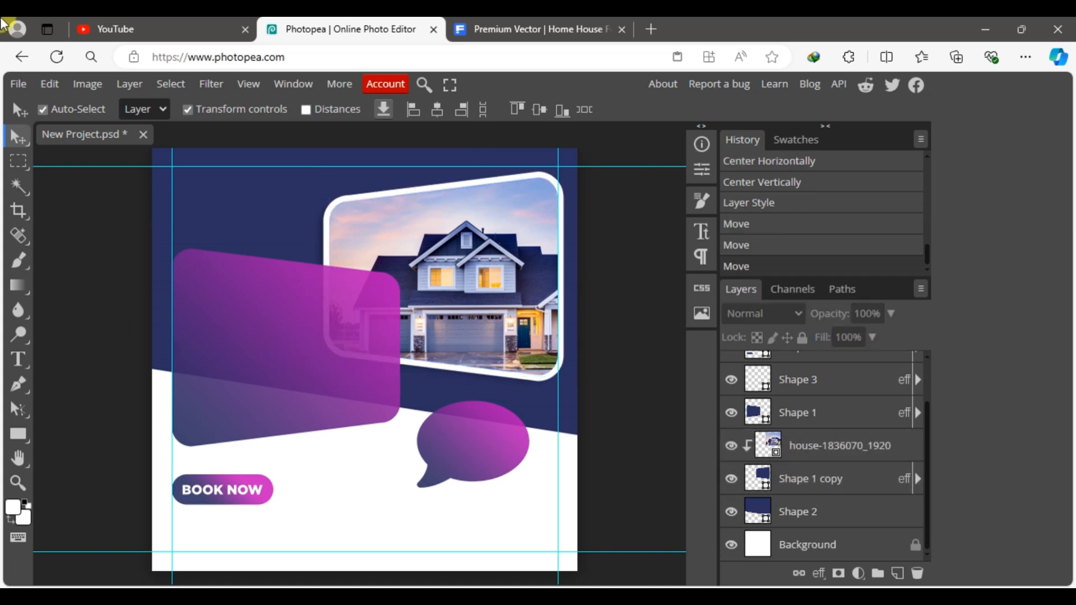
Find a house custom shape with "house" and draw it as a small icon in the upper-left corner inside the guides
left_click(18, 359)
left_click(17, 435)
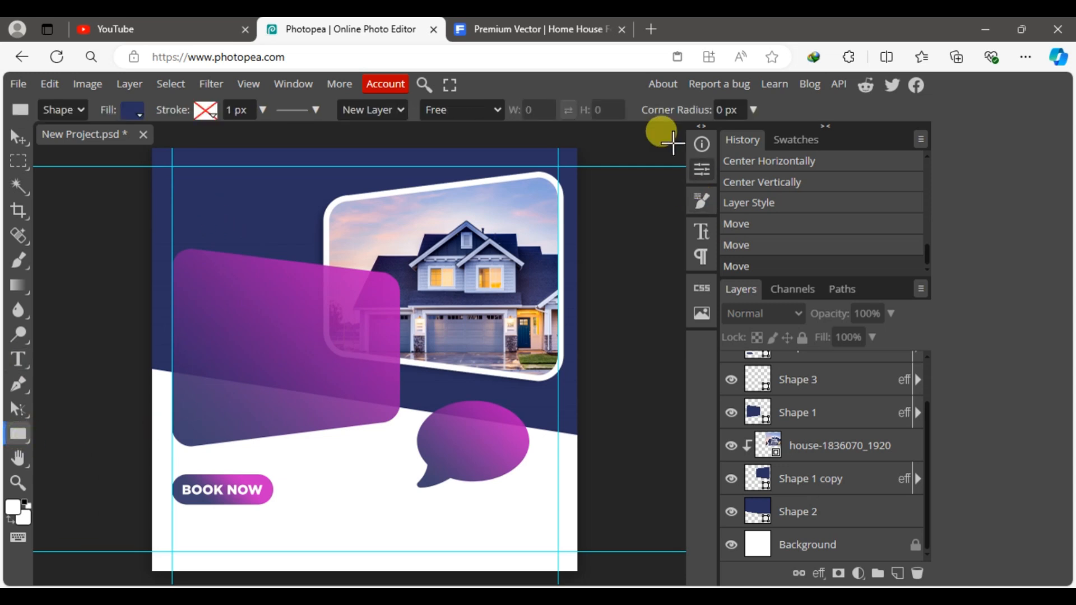
right_click(18, 434)
left_click(72, 531)
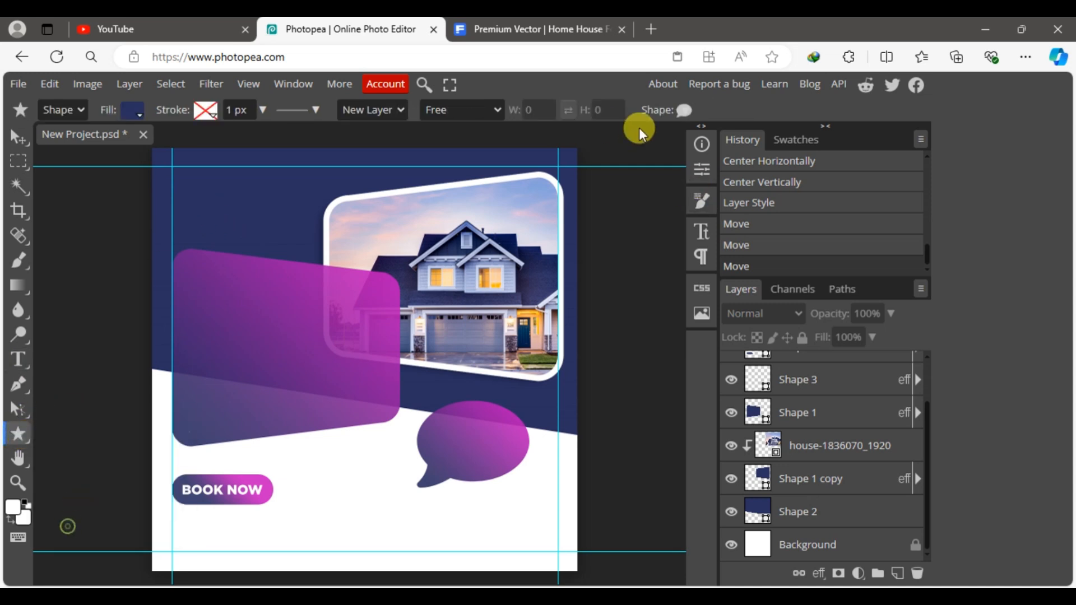
left_click(683, 110)
left_click(656, 301)
type("comm")
key("ctrl+a")
type("house")
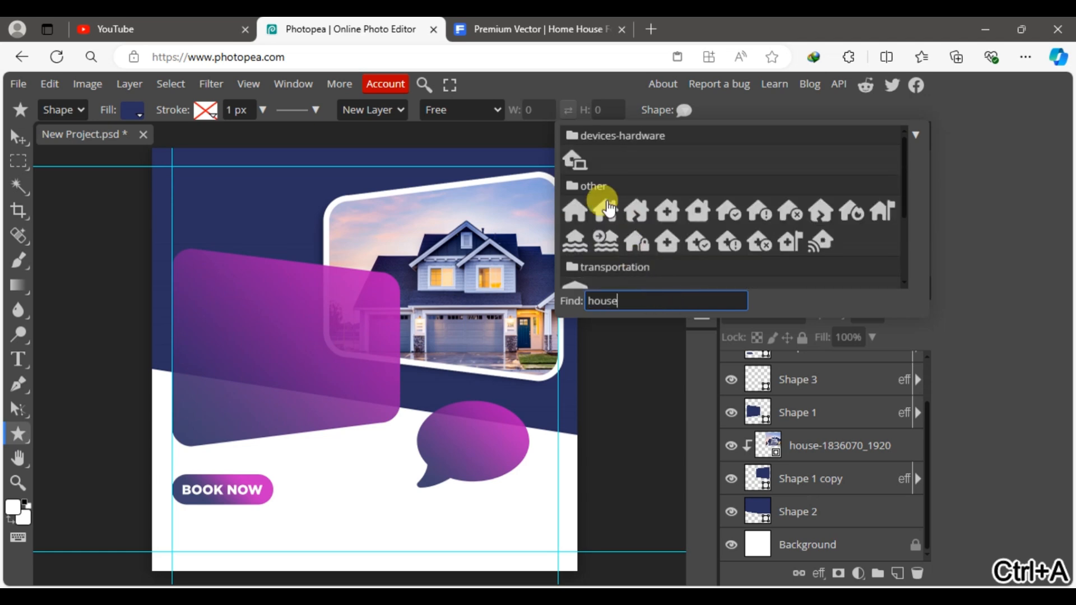
left_click(606, 210)
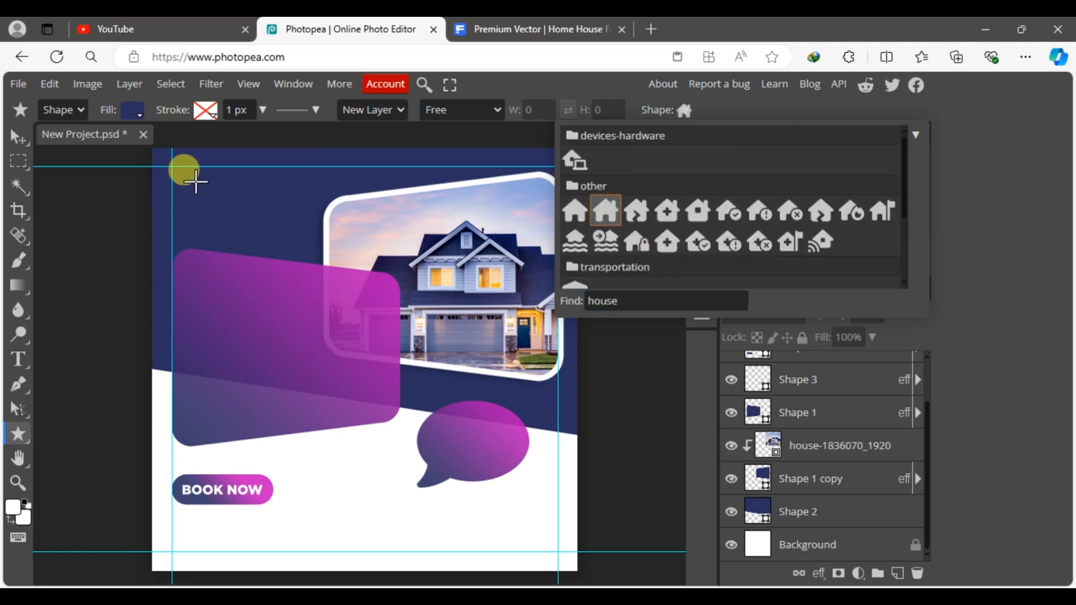
left_click_drag(177, 172, 193, 194)
left_click(20, 137)
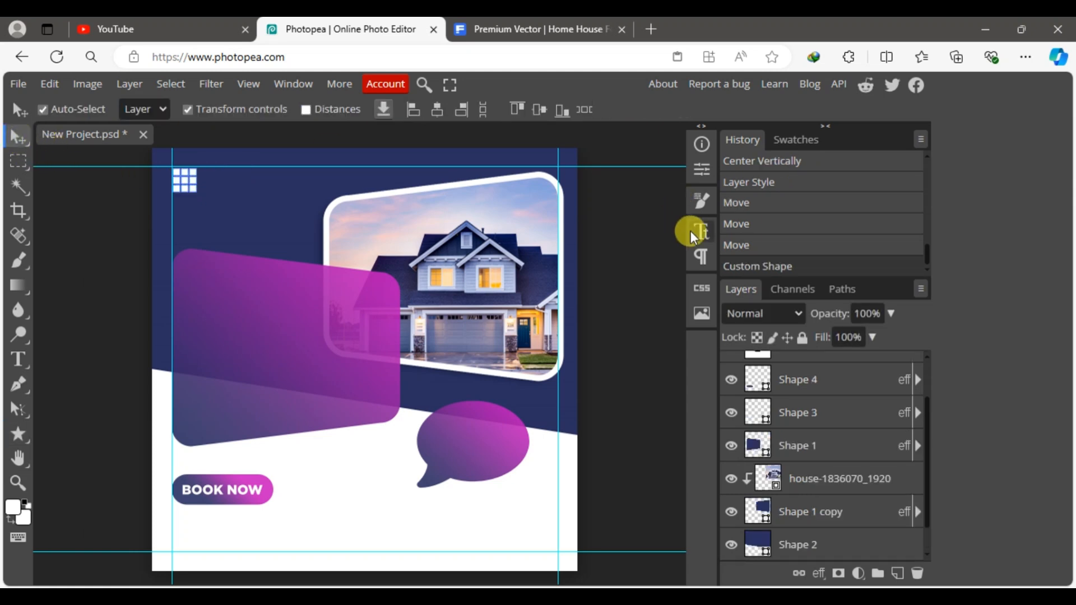
Change the house icon's fill to white and align it with the left guide
scroll(782, 430, "up", 1)
double_click(753, 368)
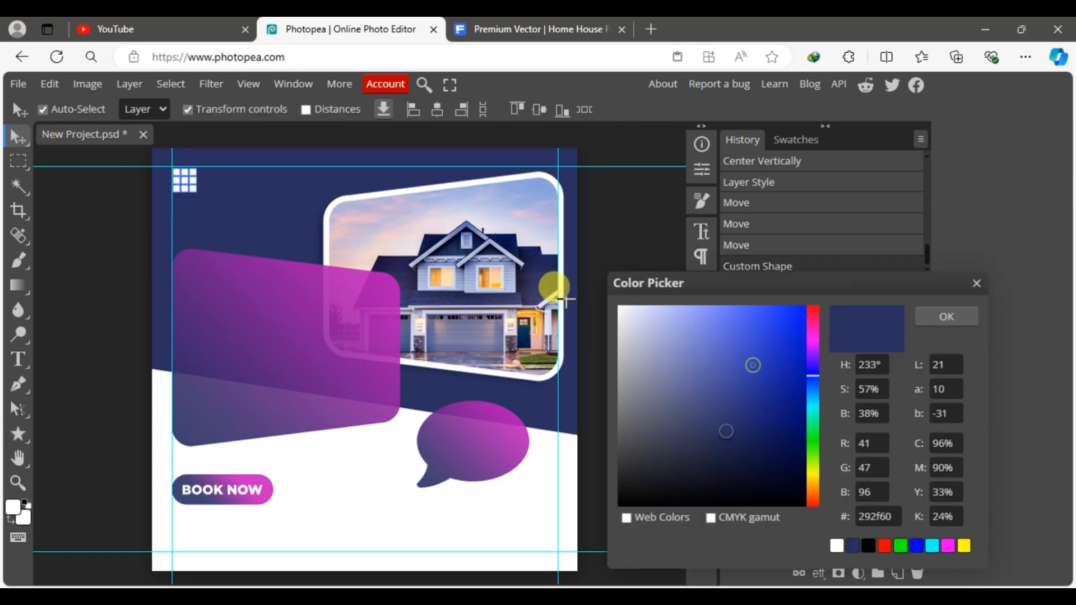
left_click_drag(636, 337, 582, 276)
left_click(930, 317)
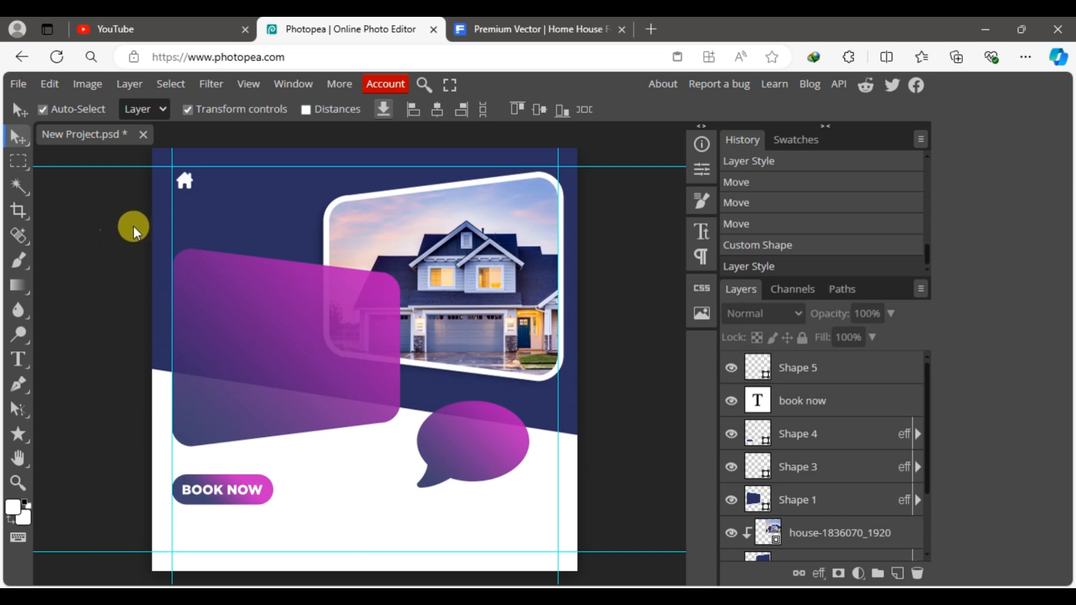
left_click_drag(184, 185, 181, 183)
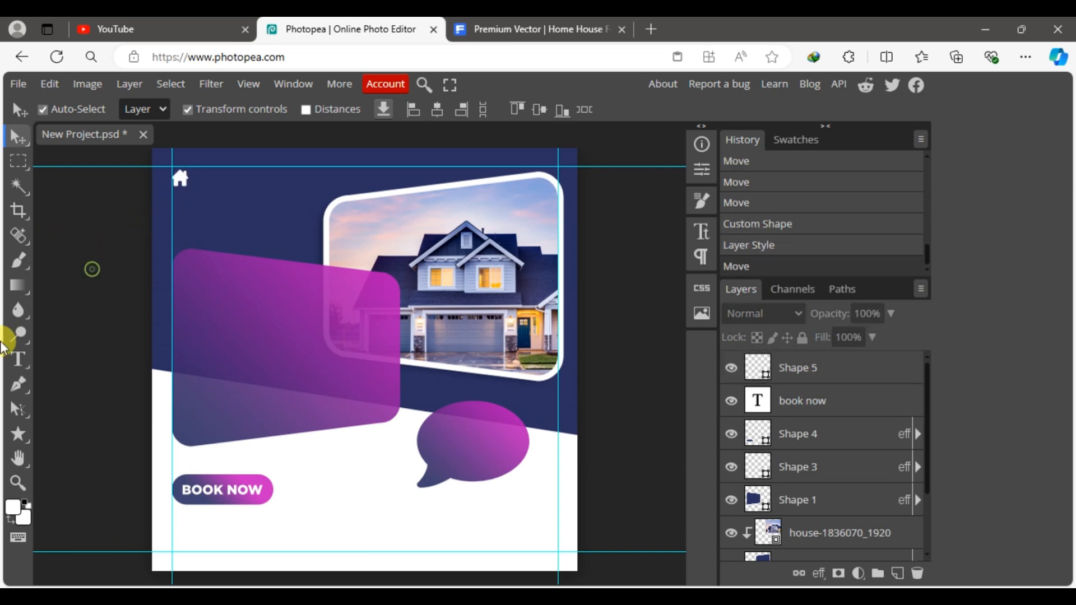
Add the text "House logo" in Gotham Black without all caps and place it beside the house icon
left_click(18, 360)
left_click(252, 196)
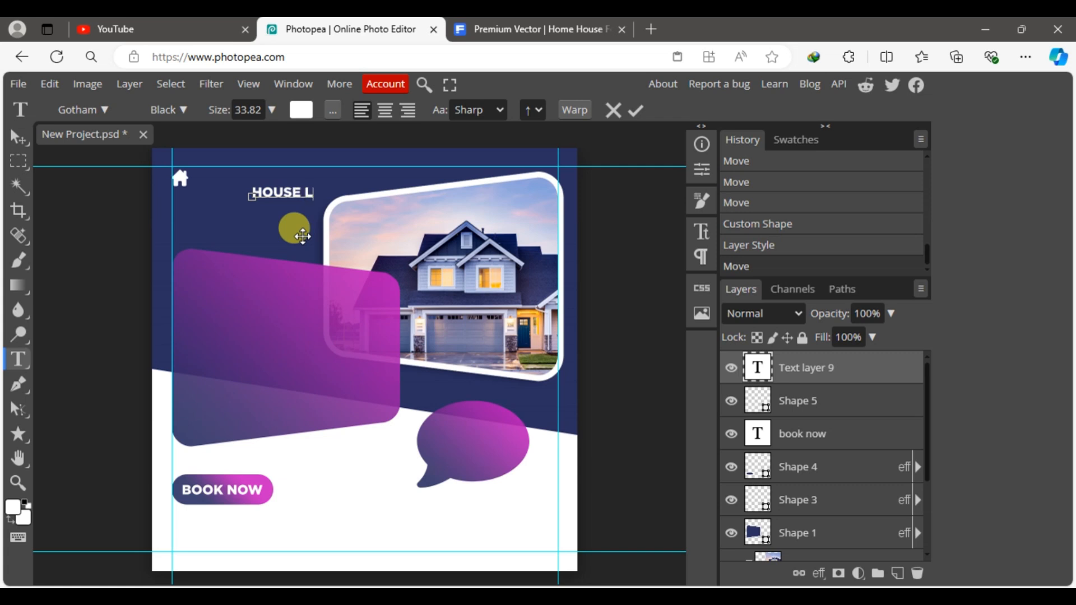
left_click(15, 147)
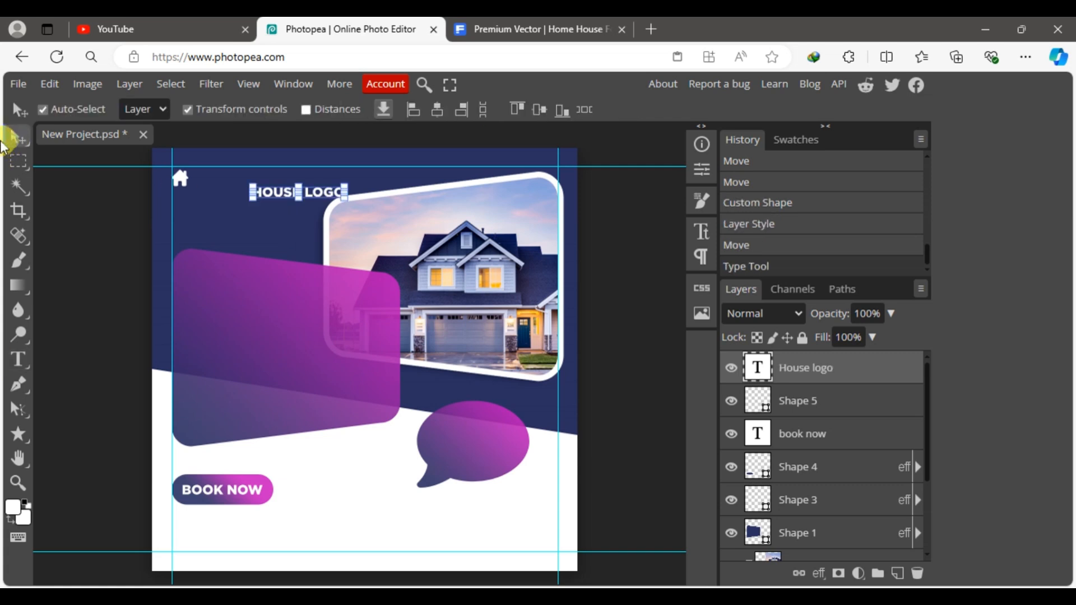
left_click(702, 230)
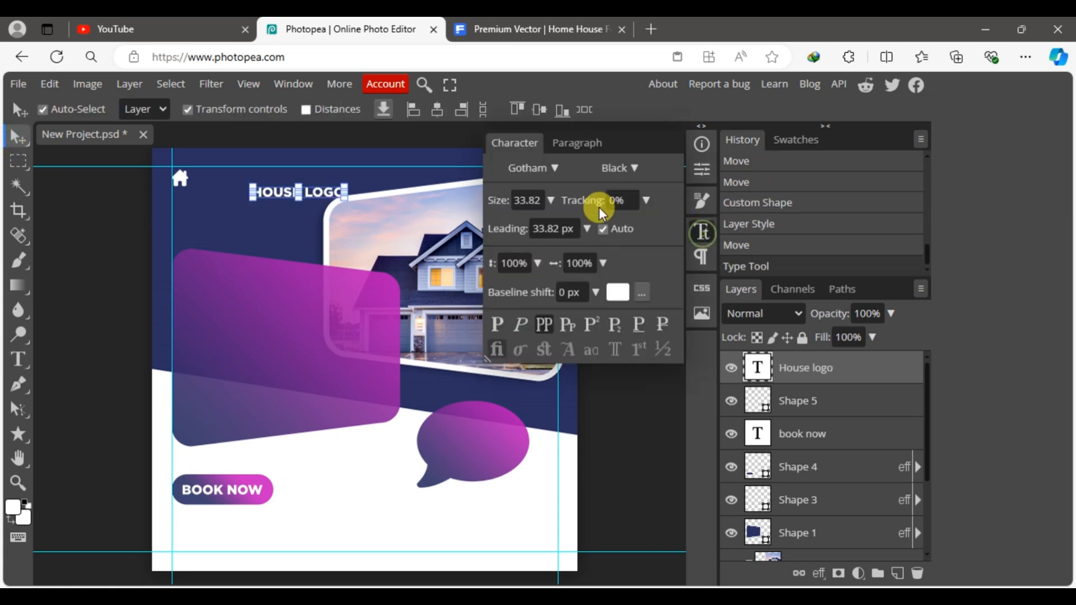
left_click(544, 324)
left_click(701, 231)
left_click(87, 321)
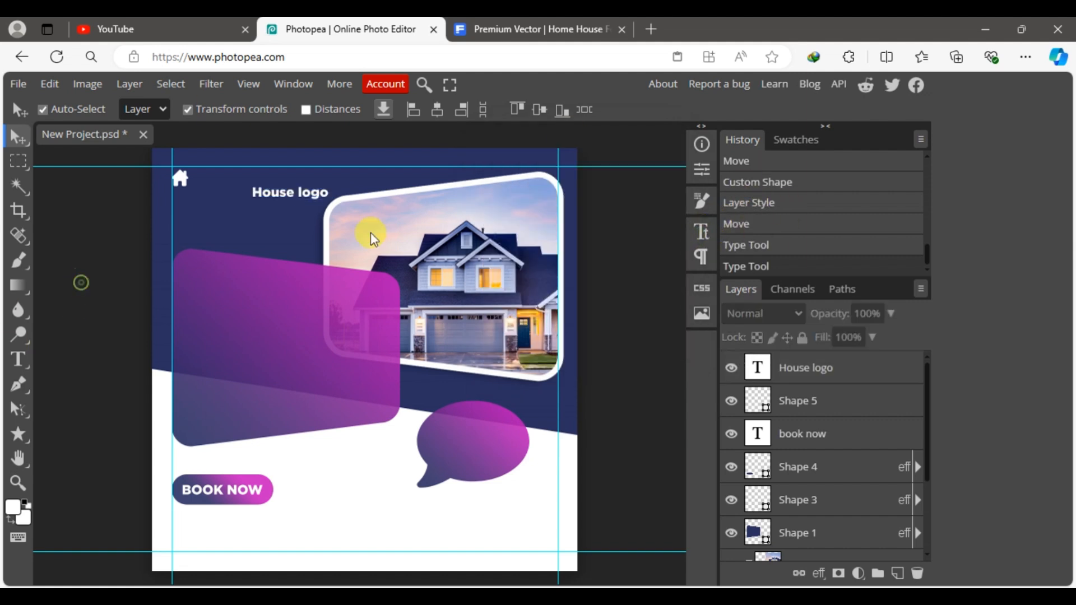
left_click_drag(312, 189, 256, 182)
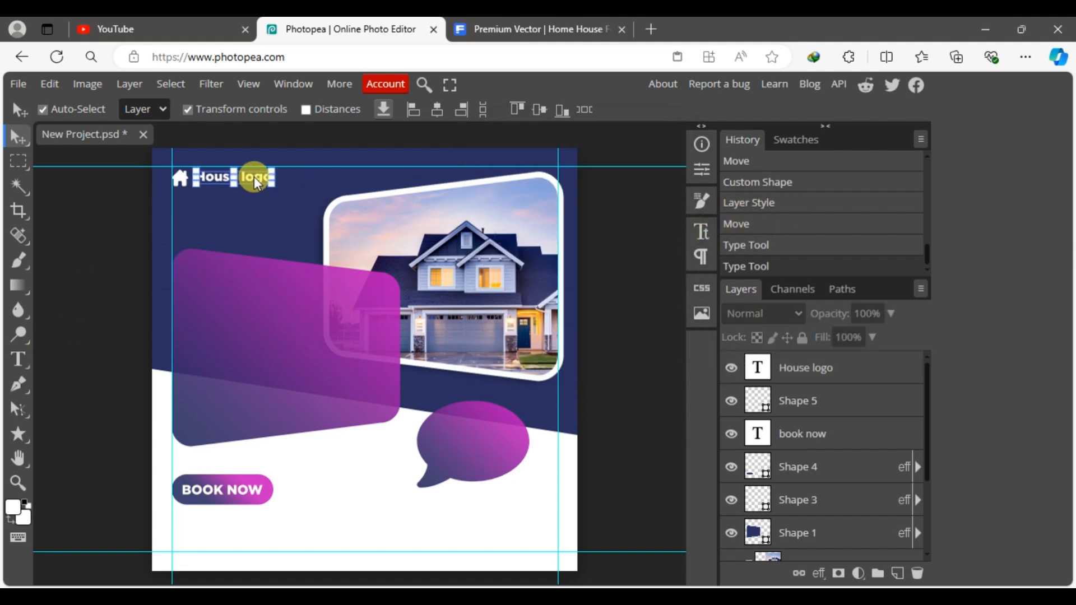
Add the text "tage line here" below the logo name and set it in Gotham Book
left_click(18, 359)
left_click(241, 216)
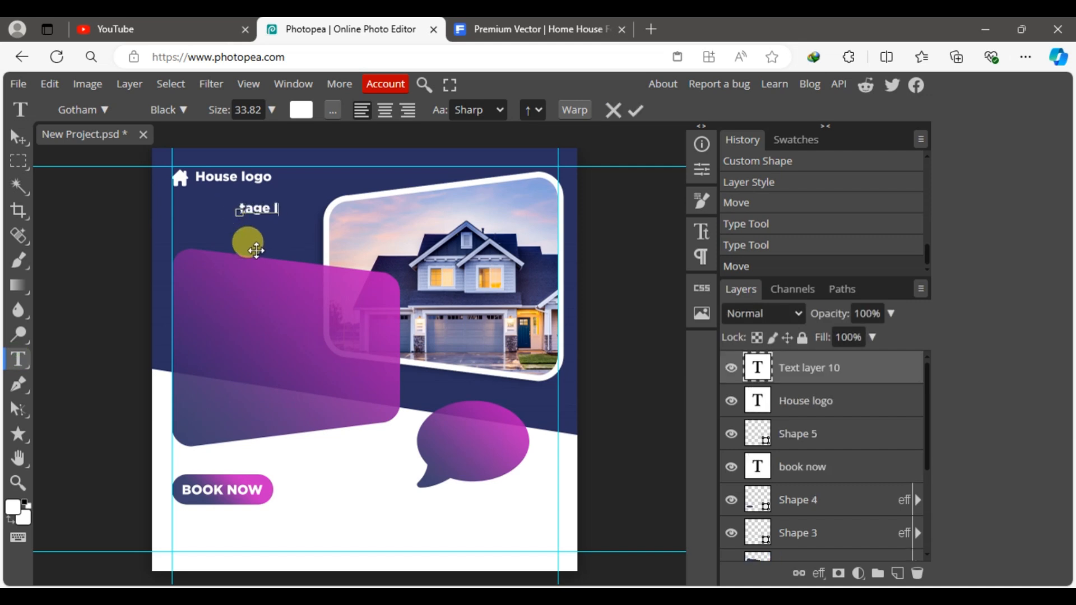
left_click(18, 137)
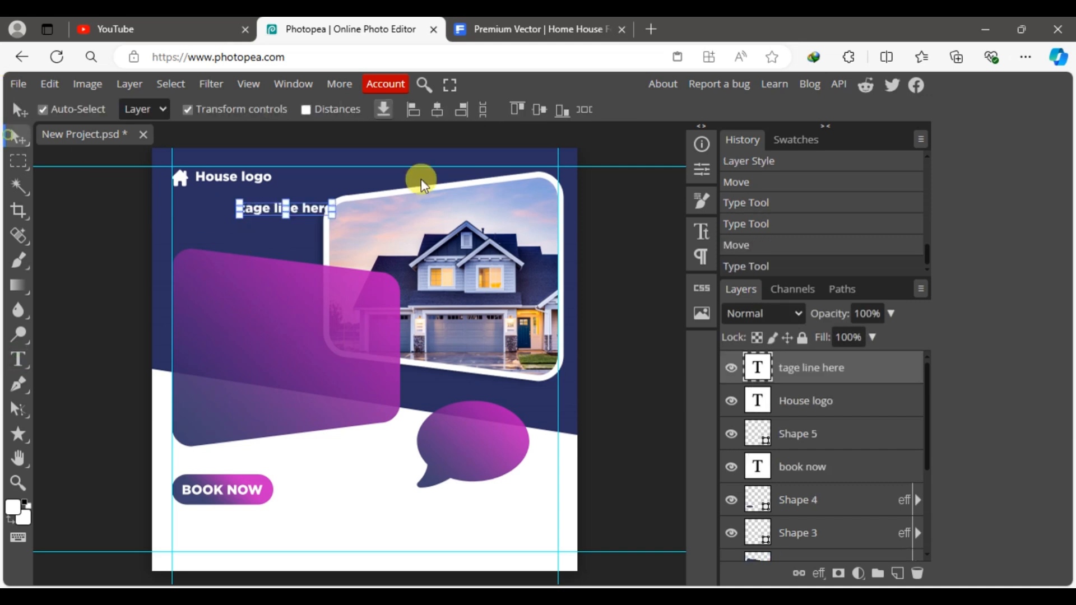
left_click(702, 230)
left_click(631, 169)
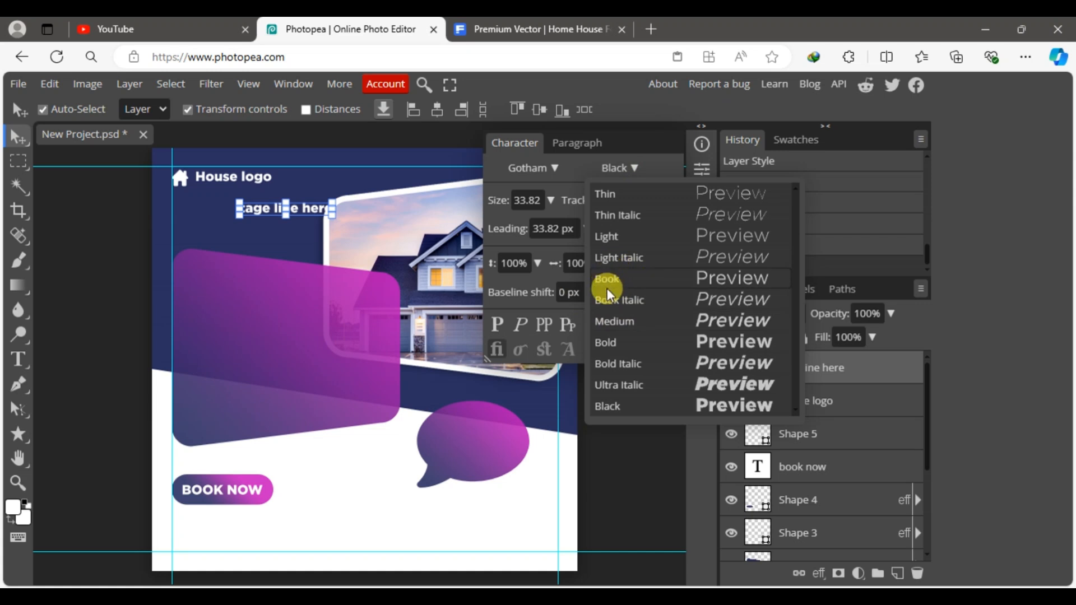
left_click(608, 287)
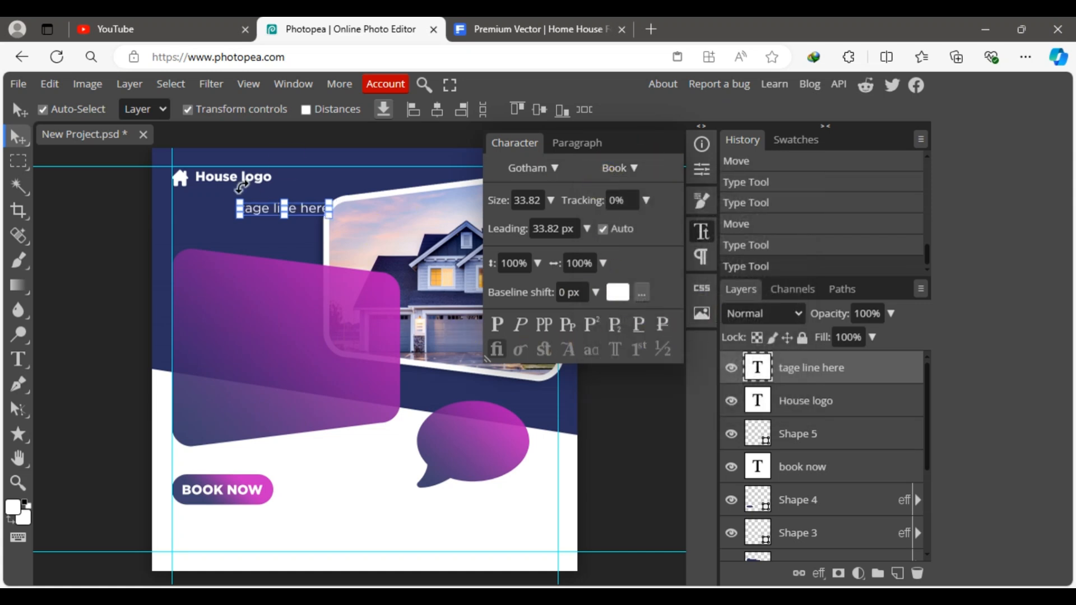
Place the tagline directly under "House logo" and scale it down to size 28.24 to match the logo name's width
left_click_drag(292, 212, 265, 194)
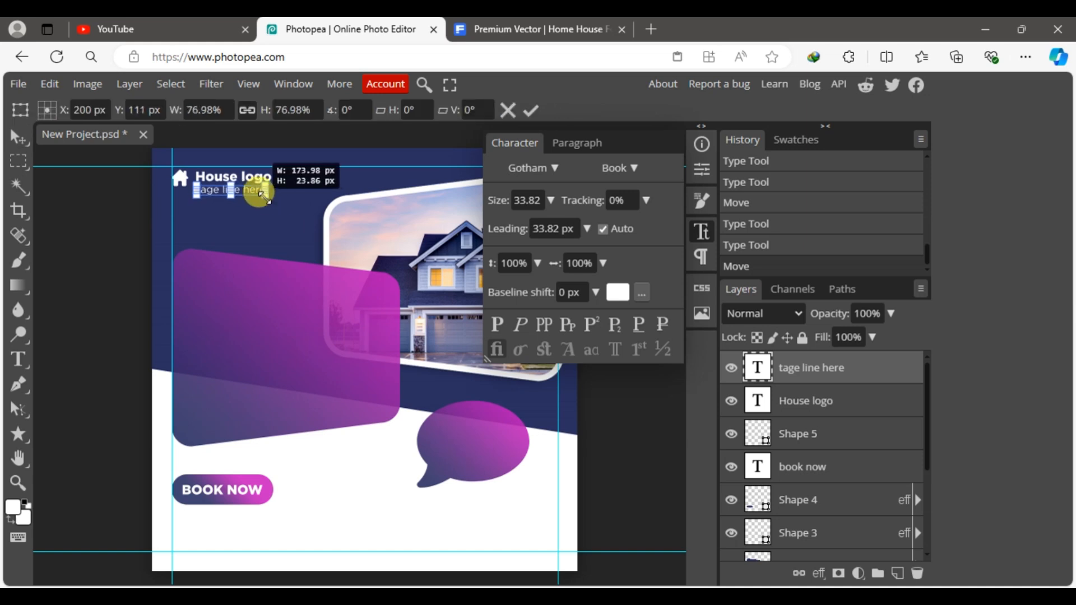
left_click(526, 110)
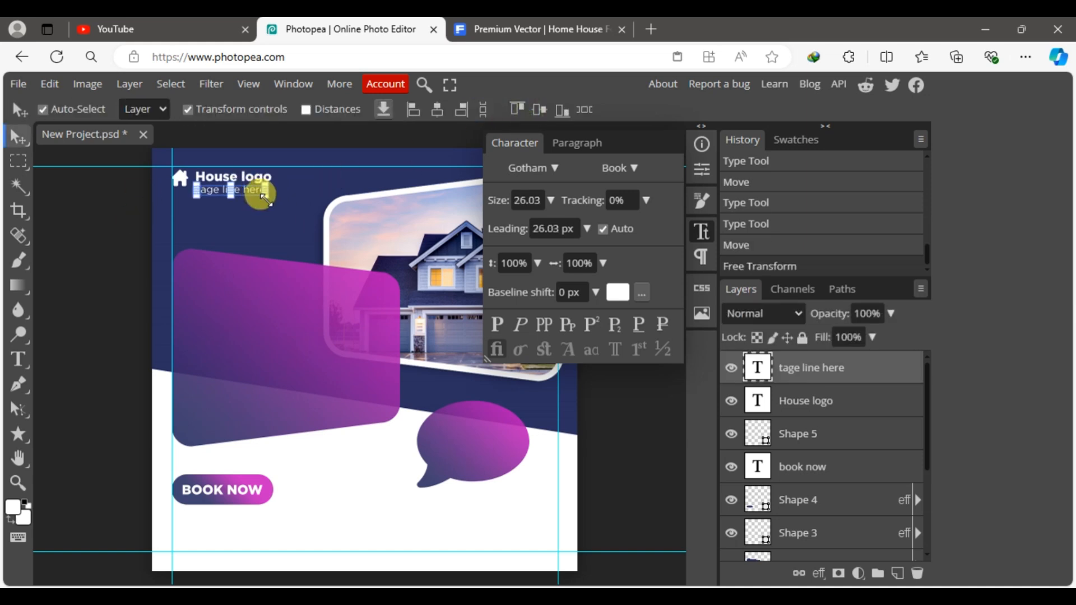
left_click_drag(266, 197, 274, 199)
left_click(528, 108)
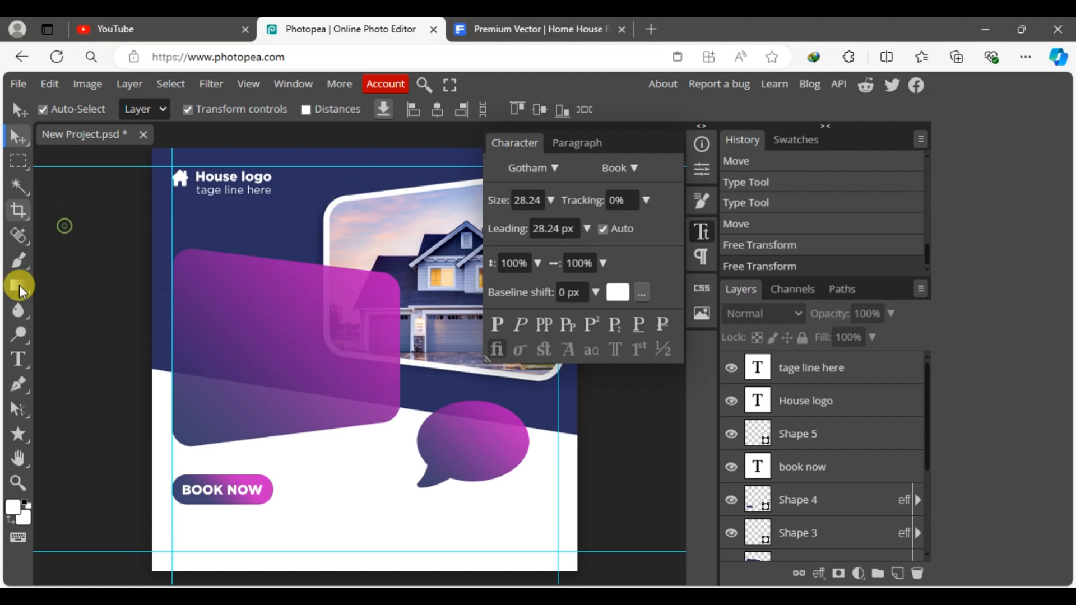
Recolour only the word "logo" in the "House logo" text to bright pink
left_click(19, 479)
left_click(202, 192)
left_click(241, 159)
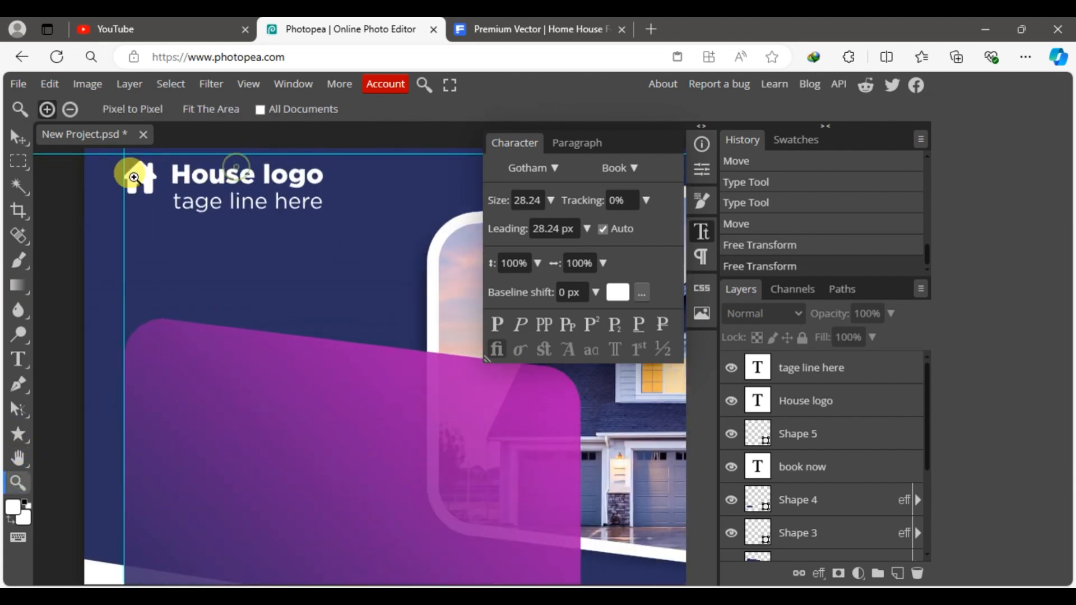
left_click(17, 137)
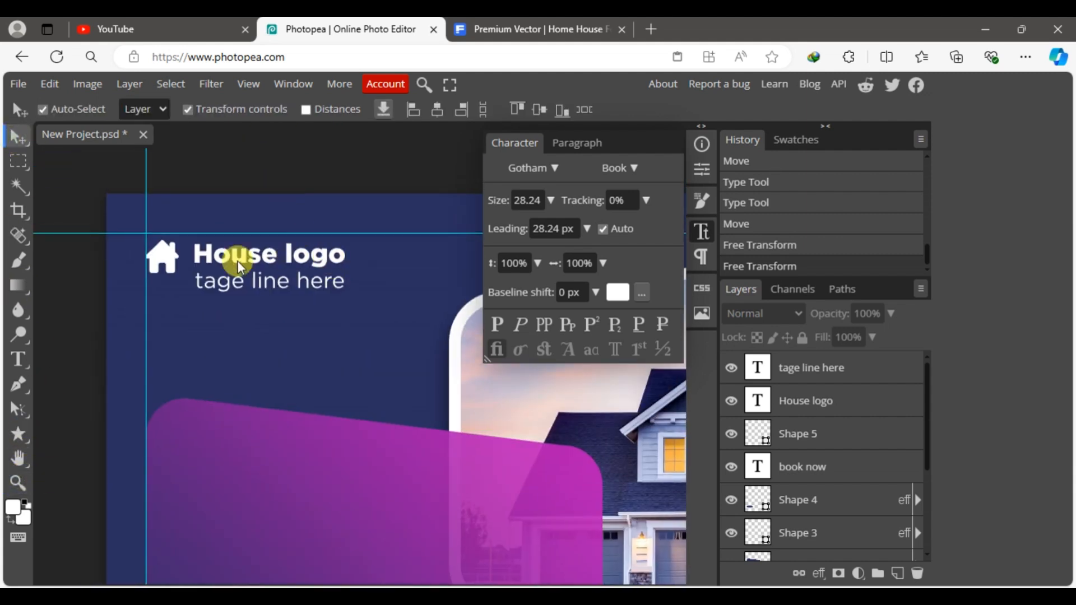
left_click(17, 361)
left_click_drag(283, 253, 337, 255)
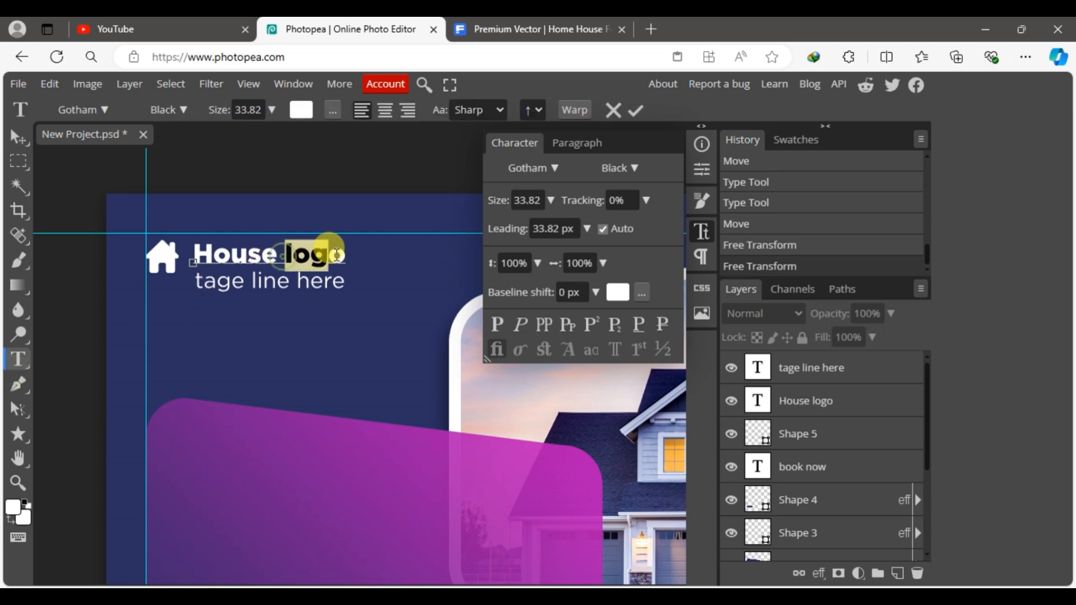
left_click(617, 292)
left_click(490, 443)
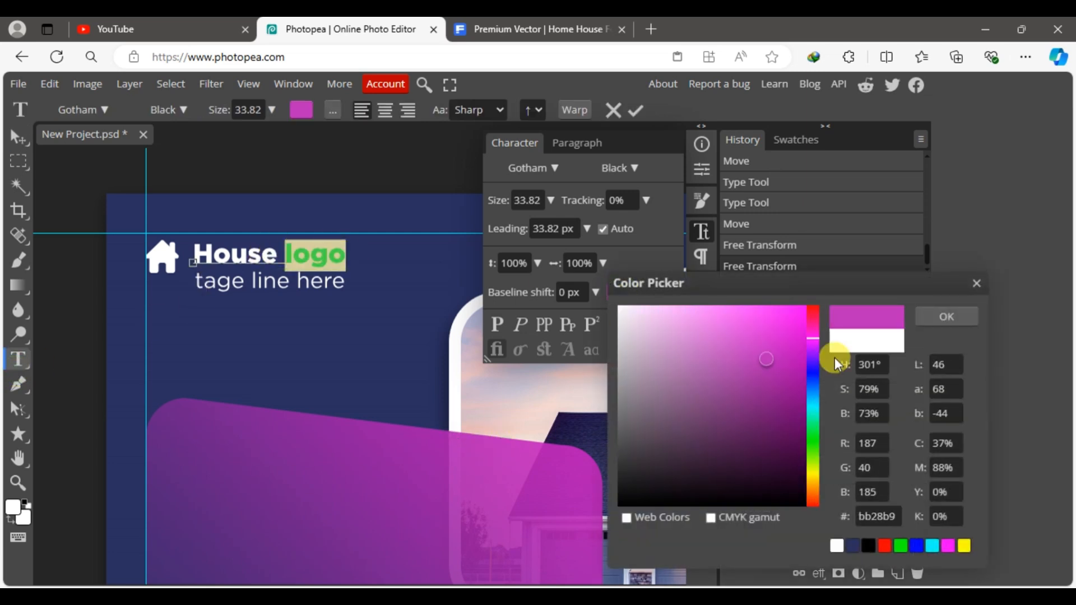
left_click(754, 312)
left_click(963, 321)
left_click(17, 137)
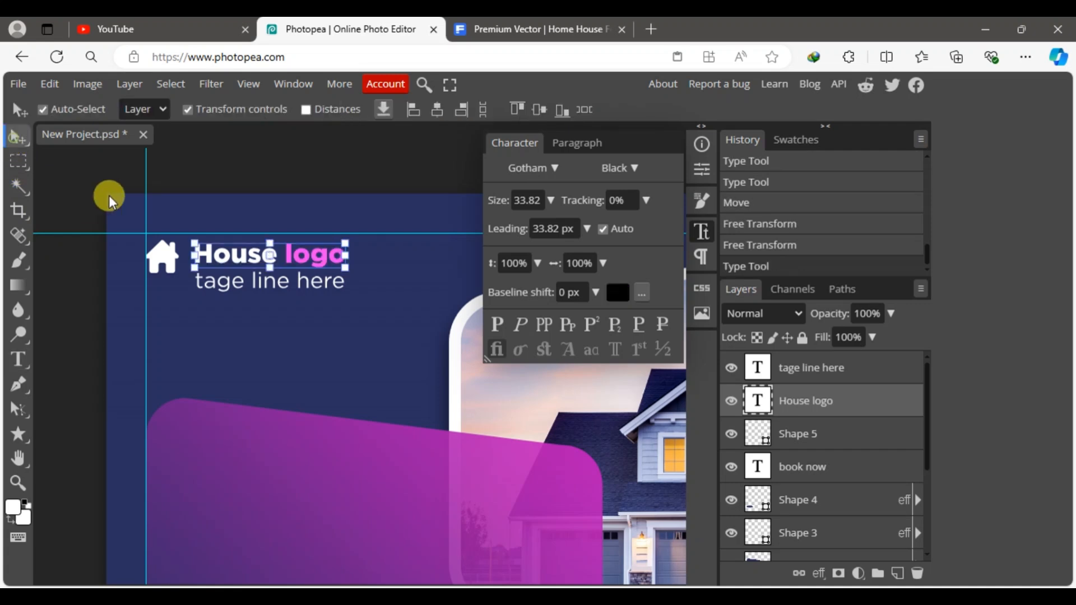
Scale the "House logo" text and its tagline together to 59.41% and place them beside the house icon
left_click(329, 282)
key("ctrl+t")
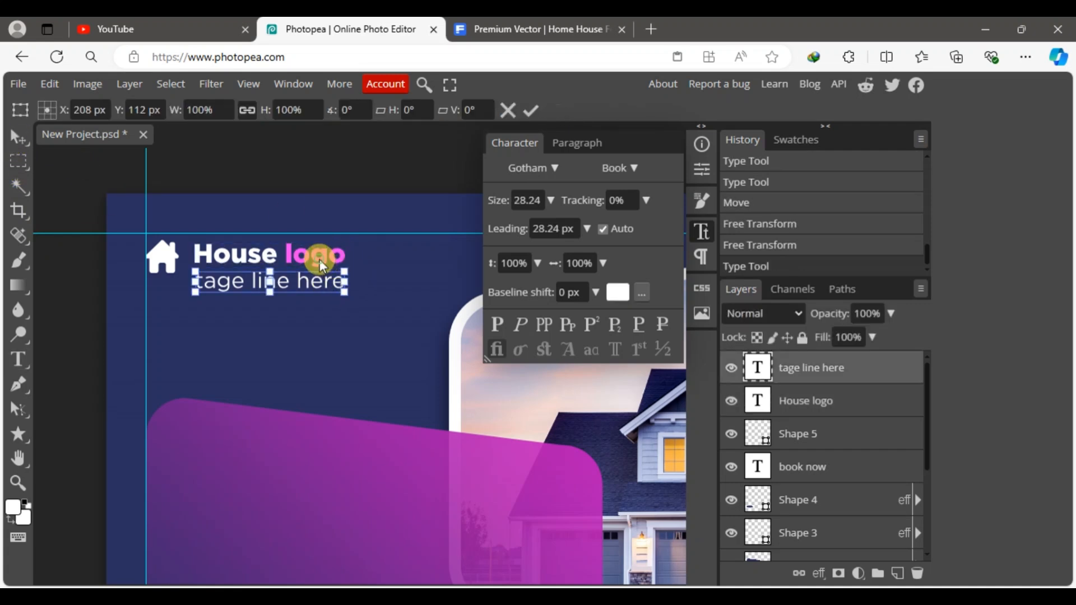
left_click(821, 402)
left_click(818, 369, "shift")
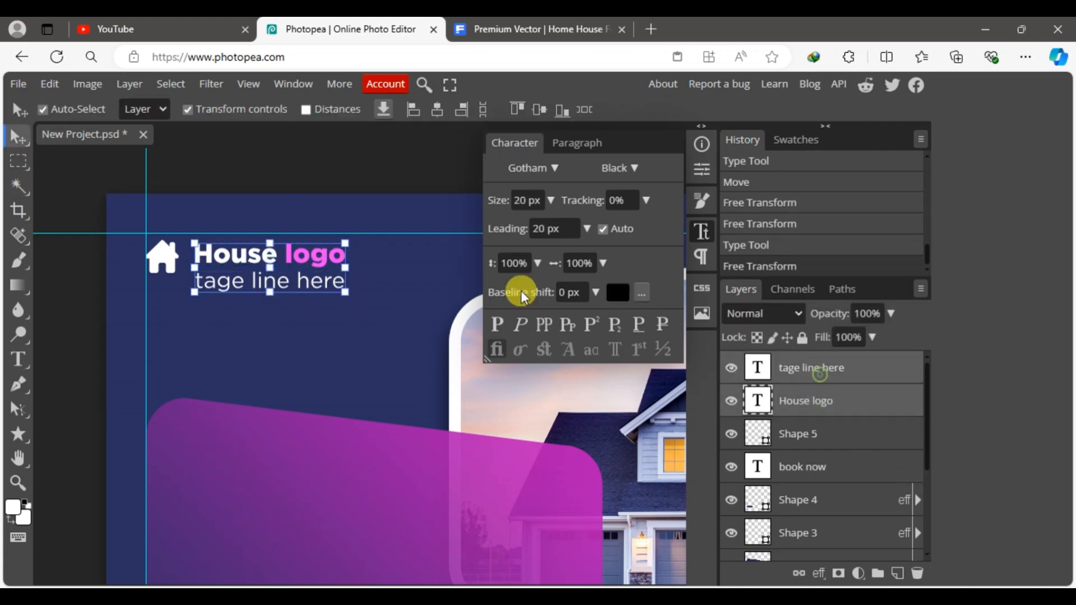
left_click_drag(338, 287, 266, 260)
left_click(531, 110)
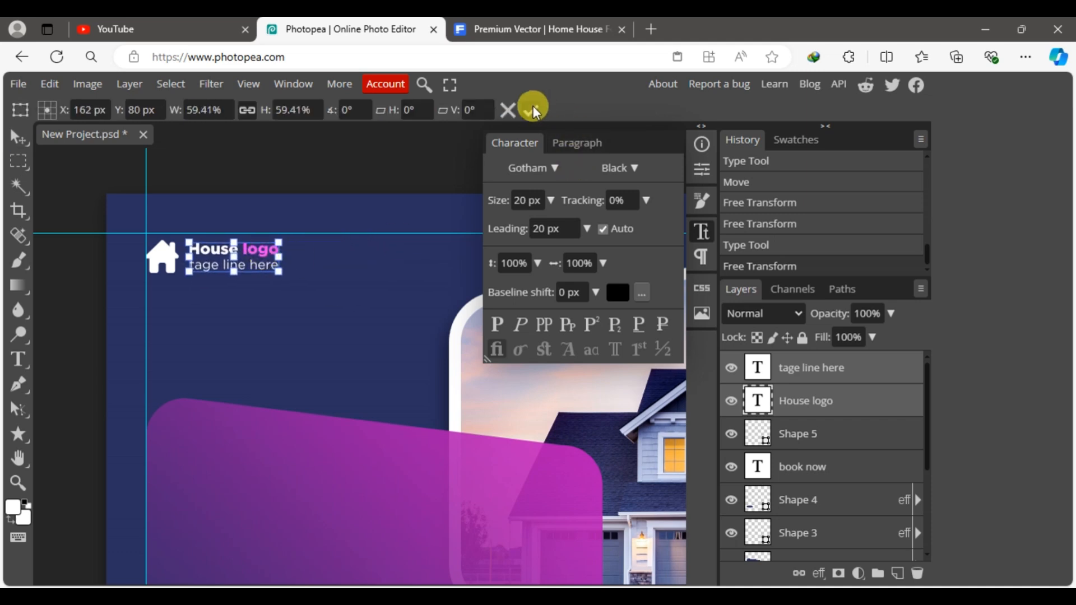
left_click(701, 230)
left_click(392, 178)
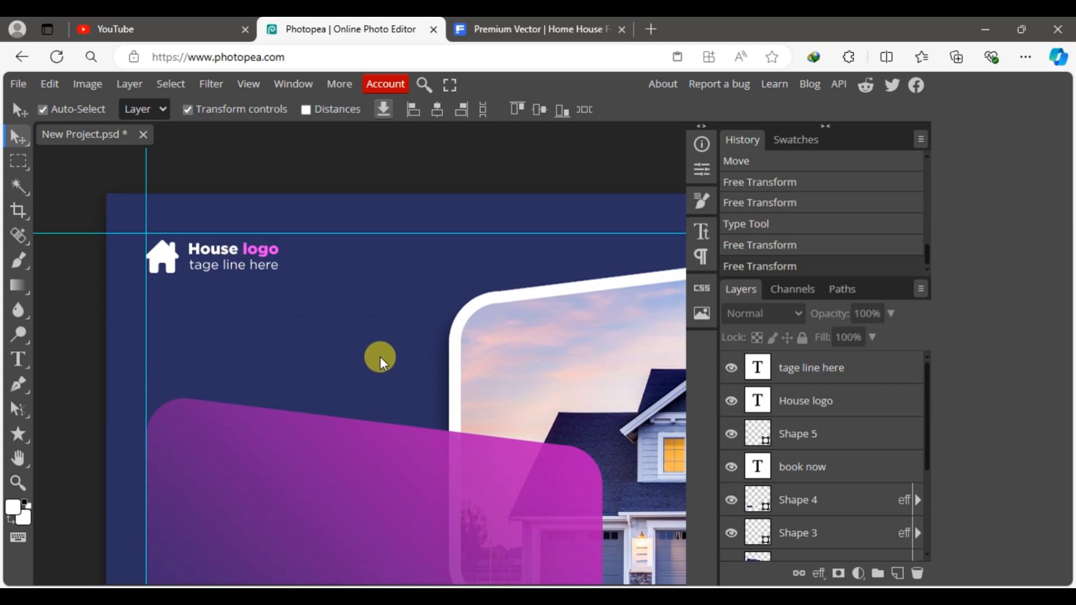
Lock the dark blue background shape layer, Shape 2
left_click_drag(308, 376, 257, 246)
left_click(333, 227)
left_click(803, 336)
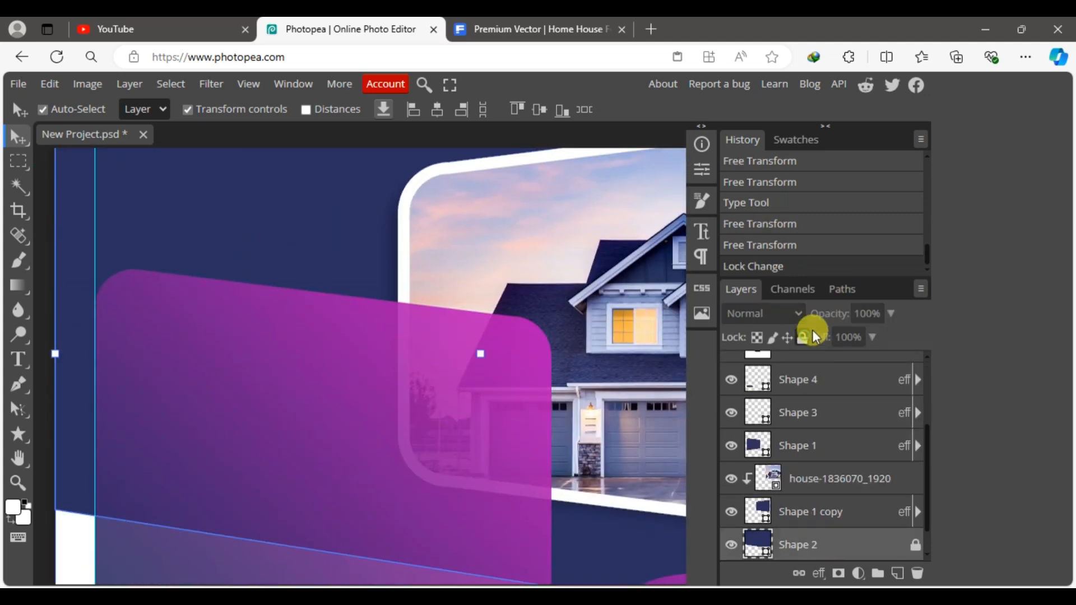
Add the text "new perfect" on the purple gradient frame and scale it up to 202.2%
key("ctrl+minus")
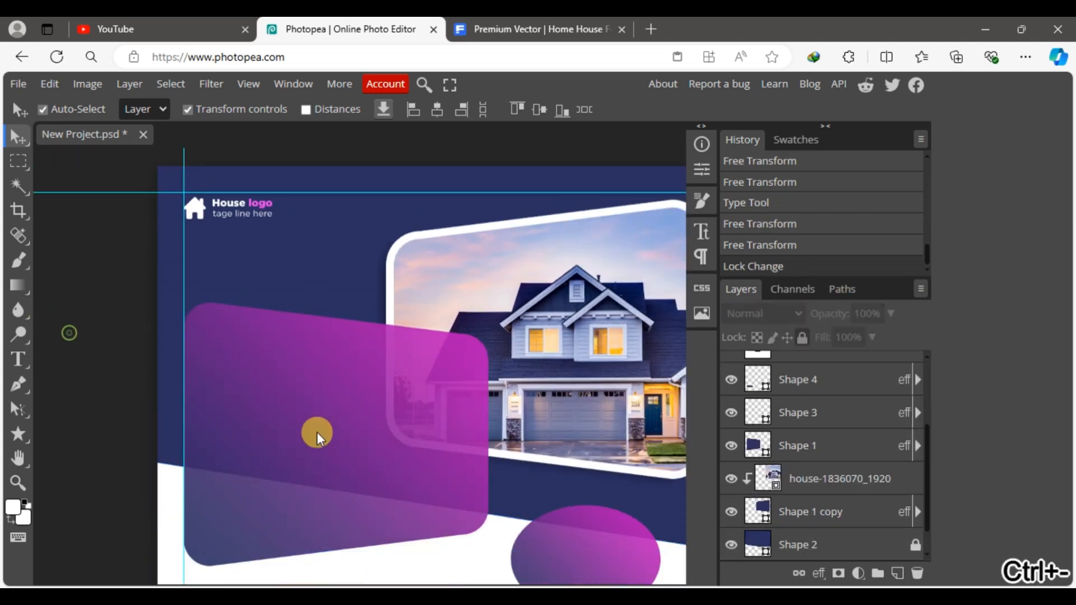
left_click_drag(314, 432, 269, 356)
left_click(19, 359)
left_click(243, 311)
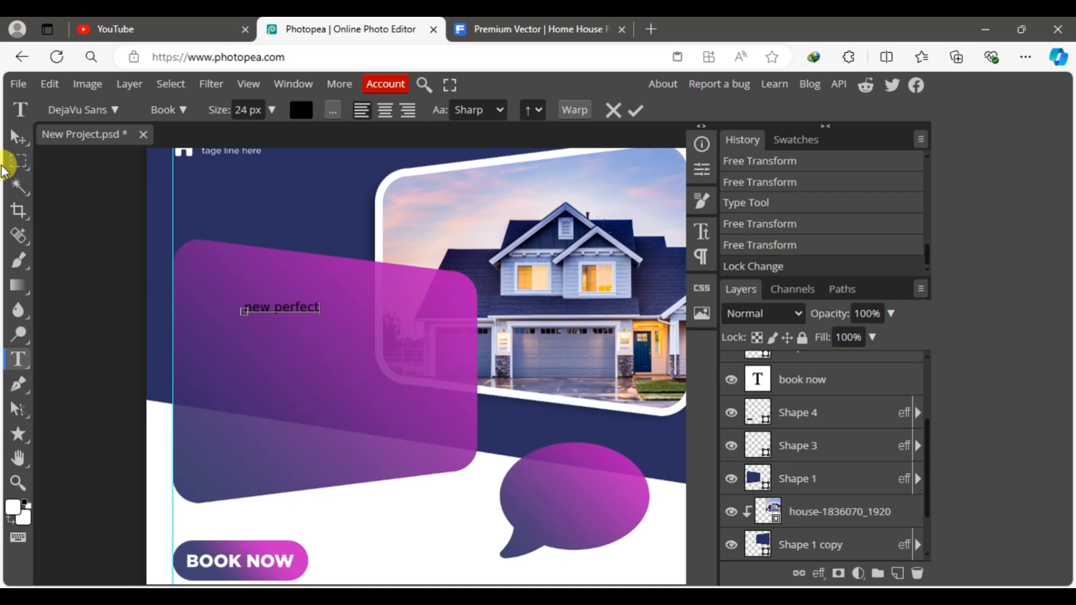
left_click(19, 137)
left_click_drag(319, 314, 396, 354)
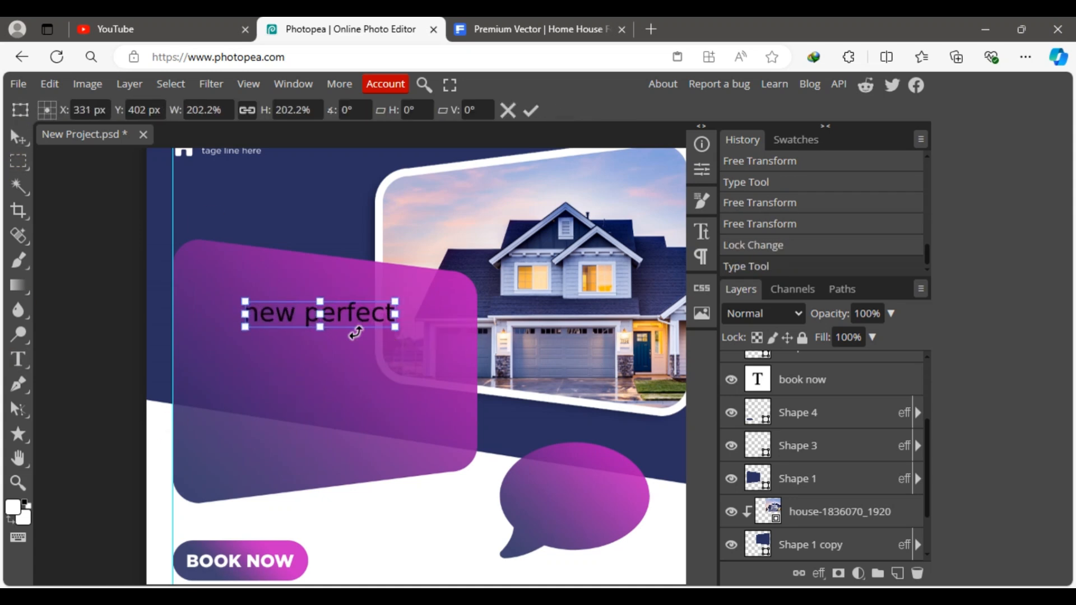
Add two separate text layers, "House" and "for sale", below "new perfect" on the gradient frame
left_click(19, 359)
left_click(226, 389)
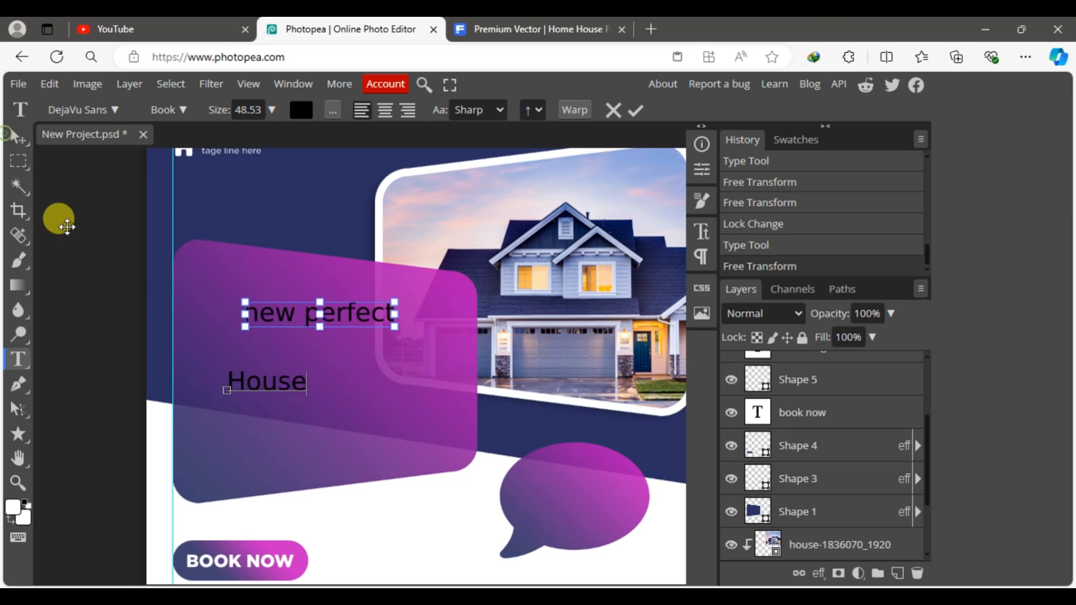
left_click(20, 138)
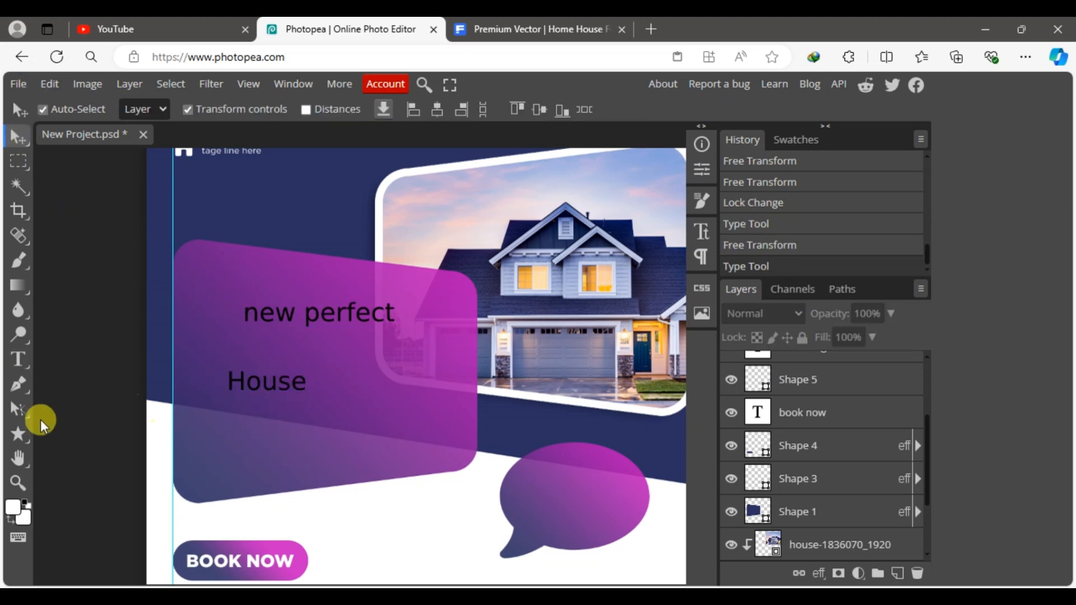
left_click(19, 359)
left_click(276, 434)
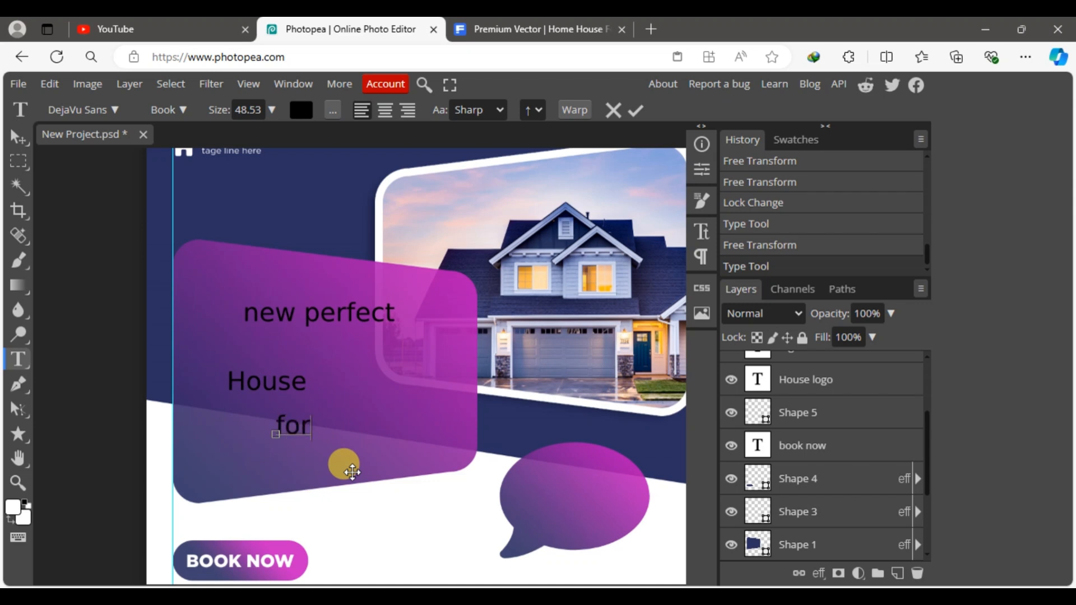
left_click(22, 138)
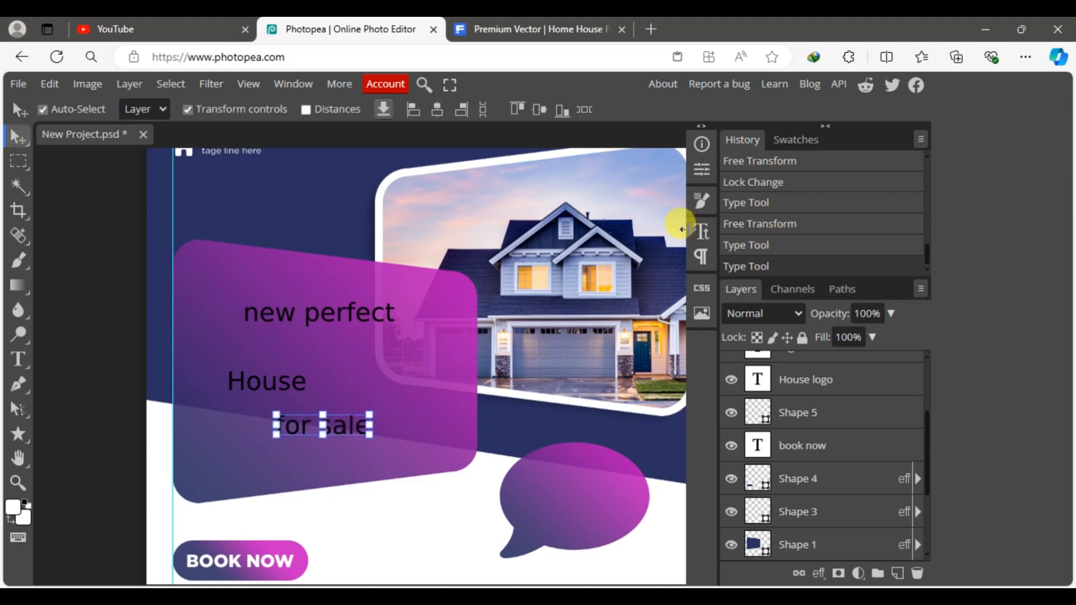
Set the "for sale" text in Gotham Black with all caps
left_click(697, 229)
left_click(533, 168)
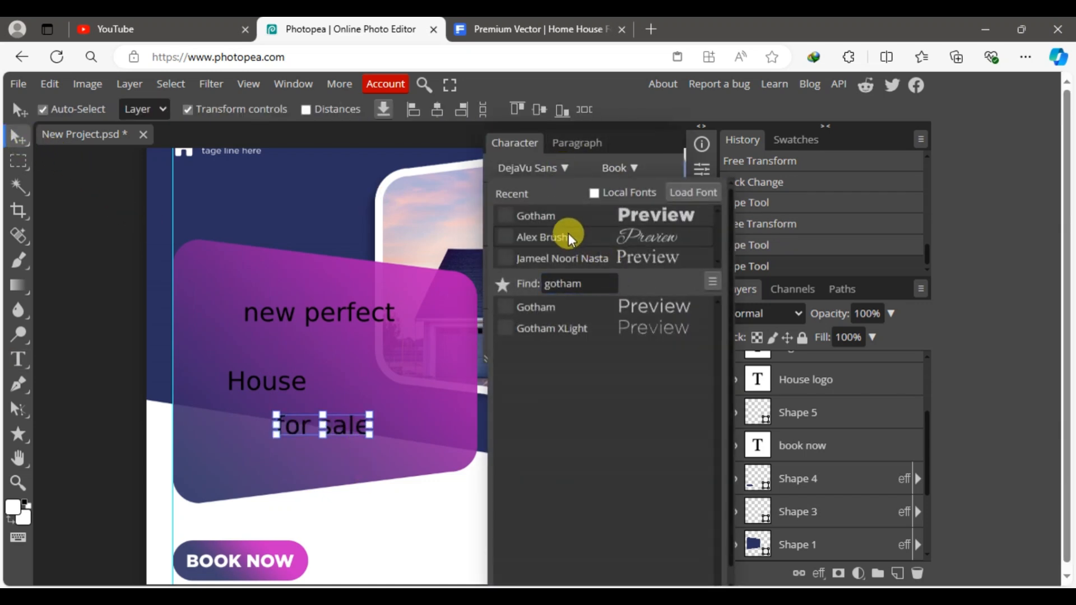
left_click(547, 216)
left_click(619, 167)
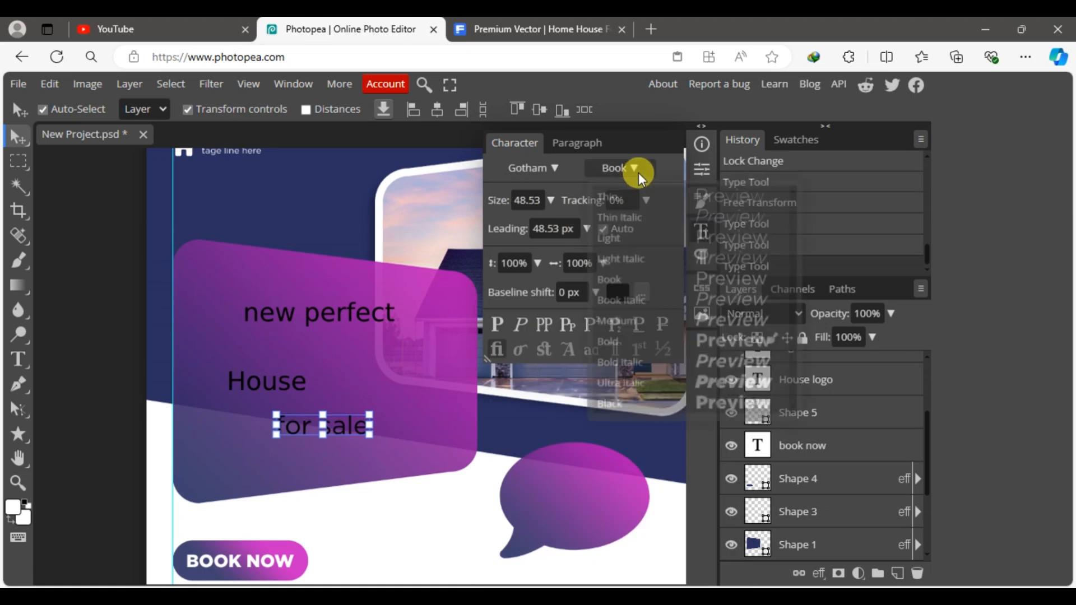
left_click(627, 401)
left_click(544, 324)
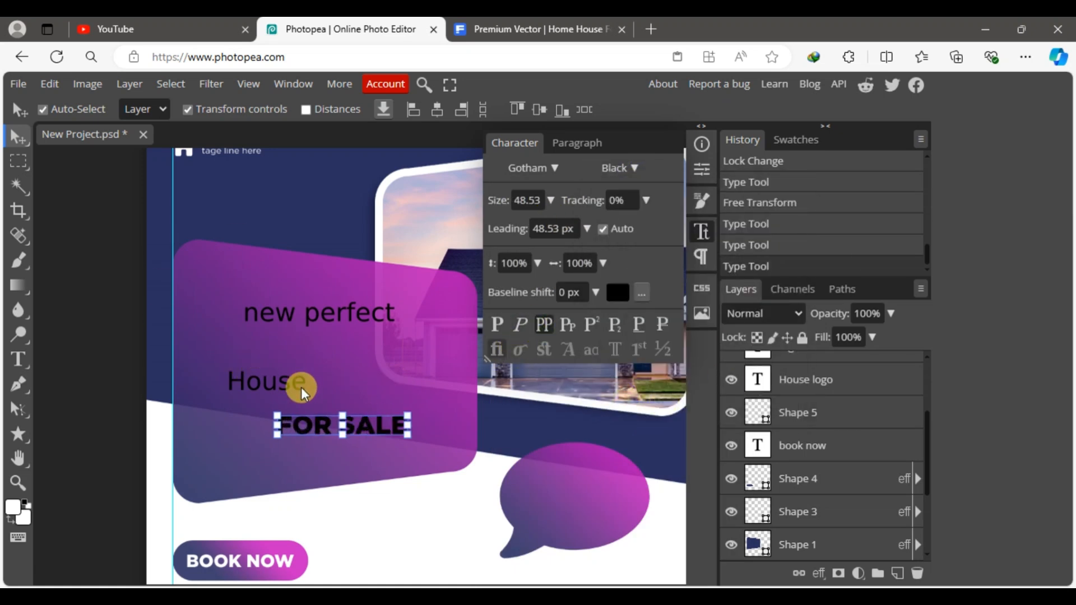
Set "House" in Gotham Black, scale it up to 217.13% and place it directly under "new perfect"
left_click(301, 392)
left_click(563, 168)
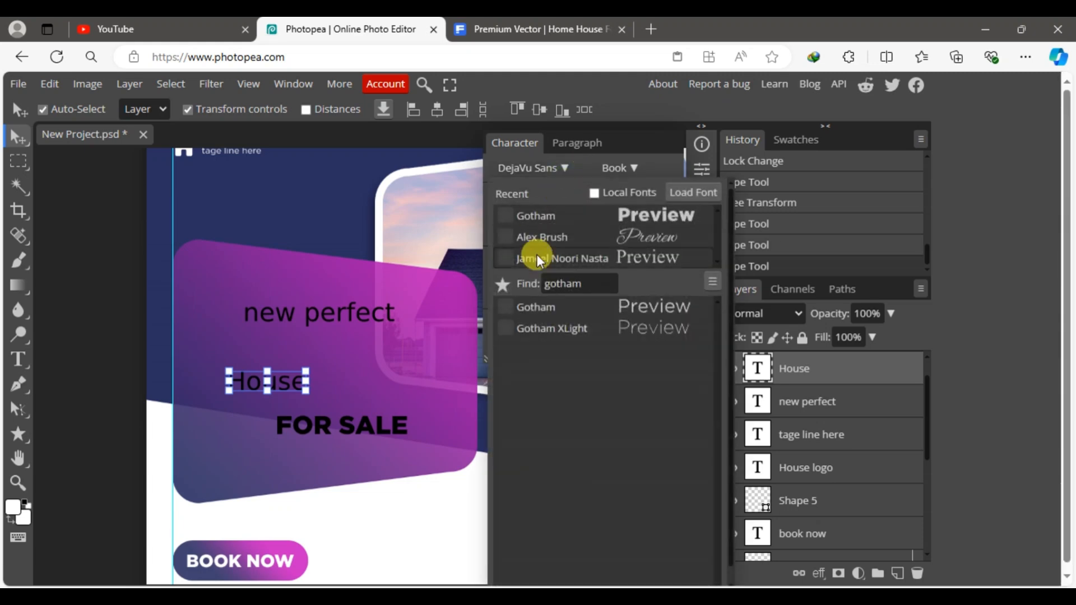
left_click(530, 216)
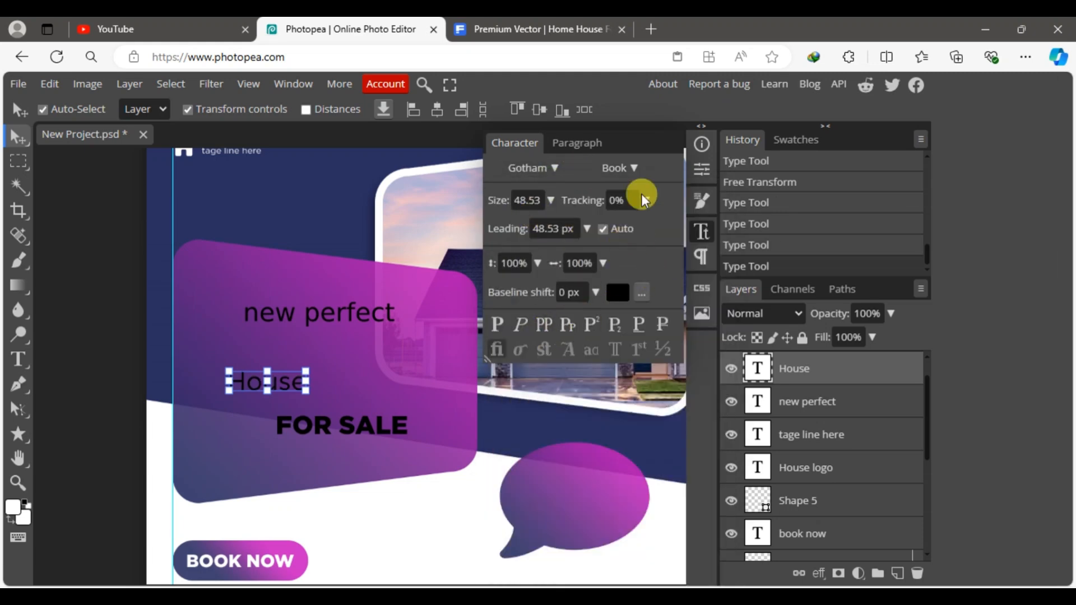
left_click(632, 167)
left_click(611, 405)
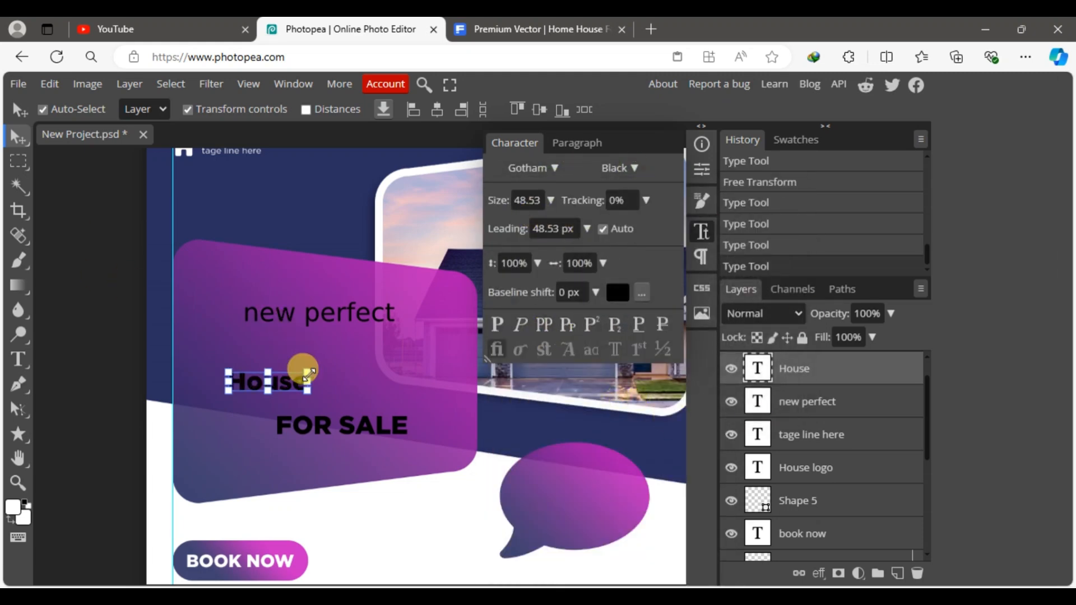
left_click_drag(307, 371, 368, 328)
left_click_drag(330, 366, 327, 367)
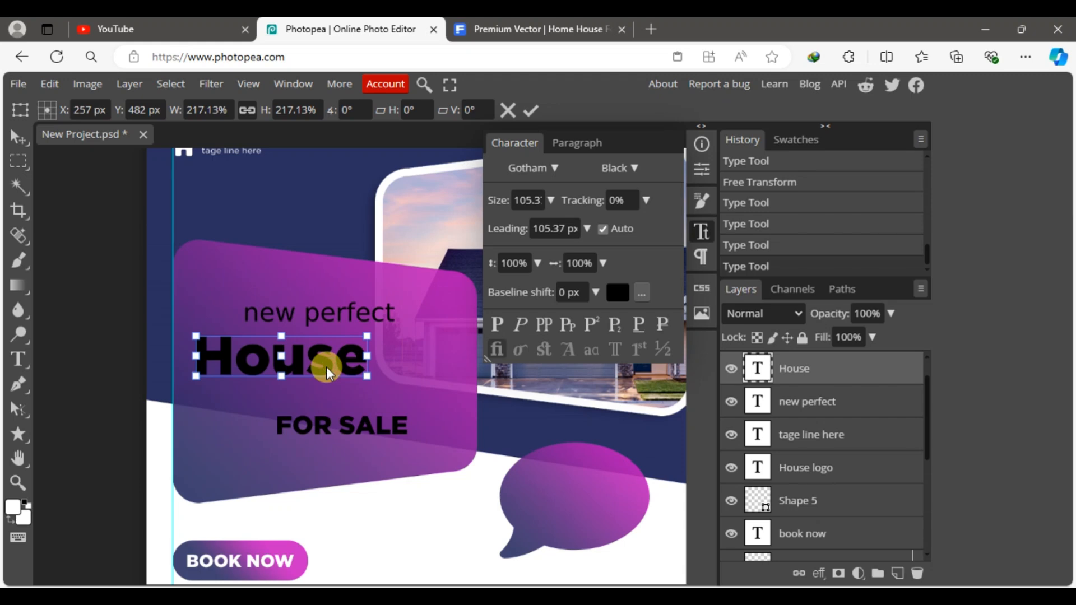
Change the colour of the "House" text to yellow f9da0b
left_click(617, 292)
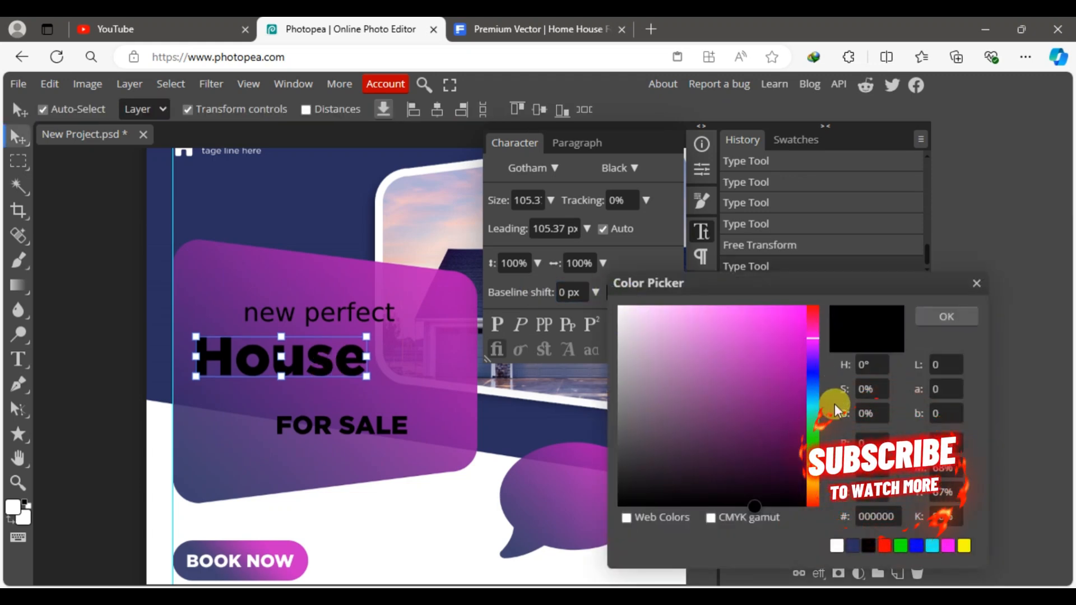
left_click(815, 482)
mouse_move(779, 316)
left_mouse_down()
mouse_move(795, 301)
mouse_move(790, 311)
left_mouse_up()
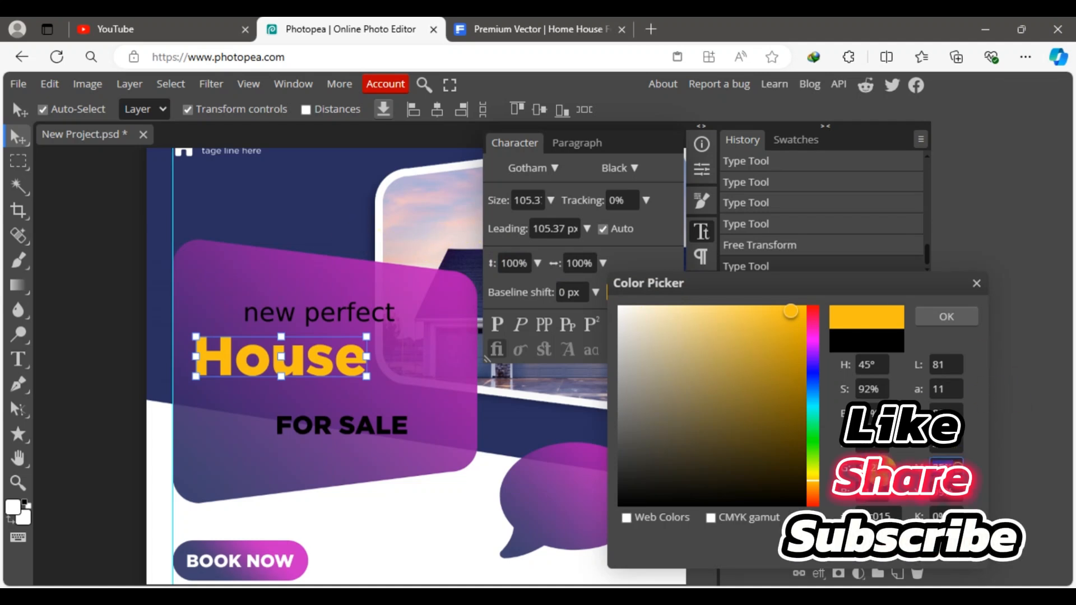
type("10")
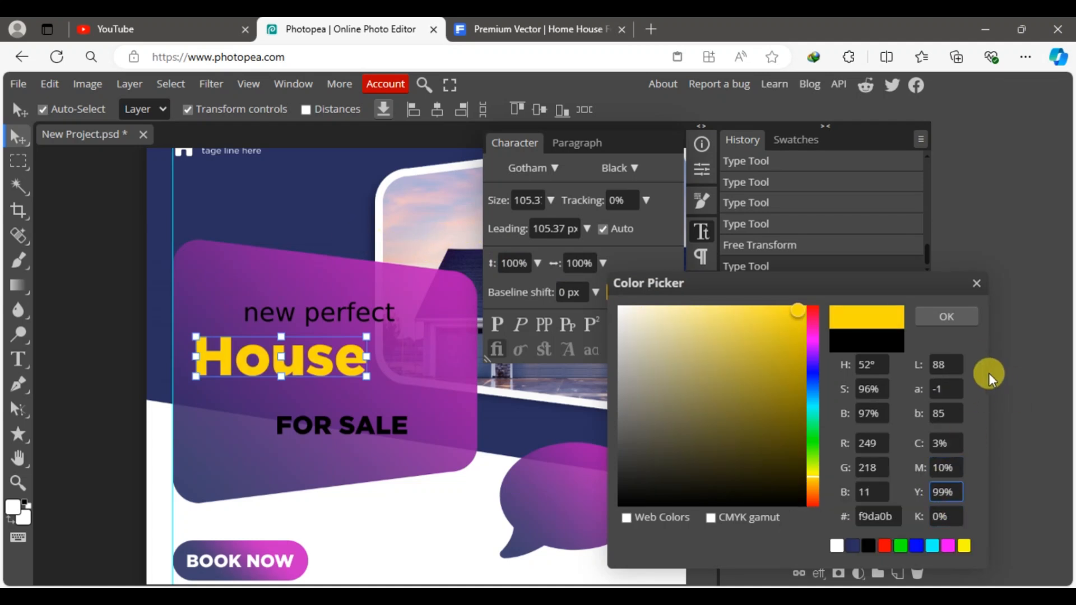
left_click(946, 317)
left_click(694, 233)
left_click(73, 271)
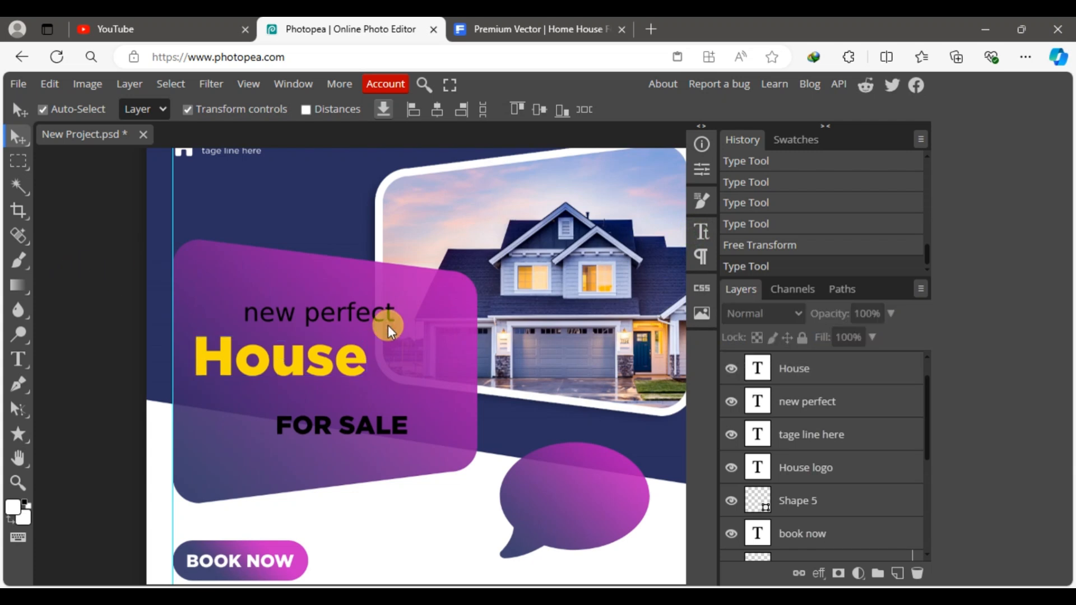
Align "new perfect" with the start of "House" just above it and set it in Alex Brush Regular
left_click_drag(364, 320, 315, 321)
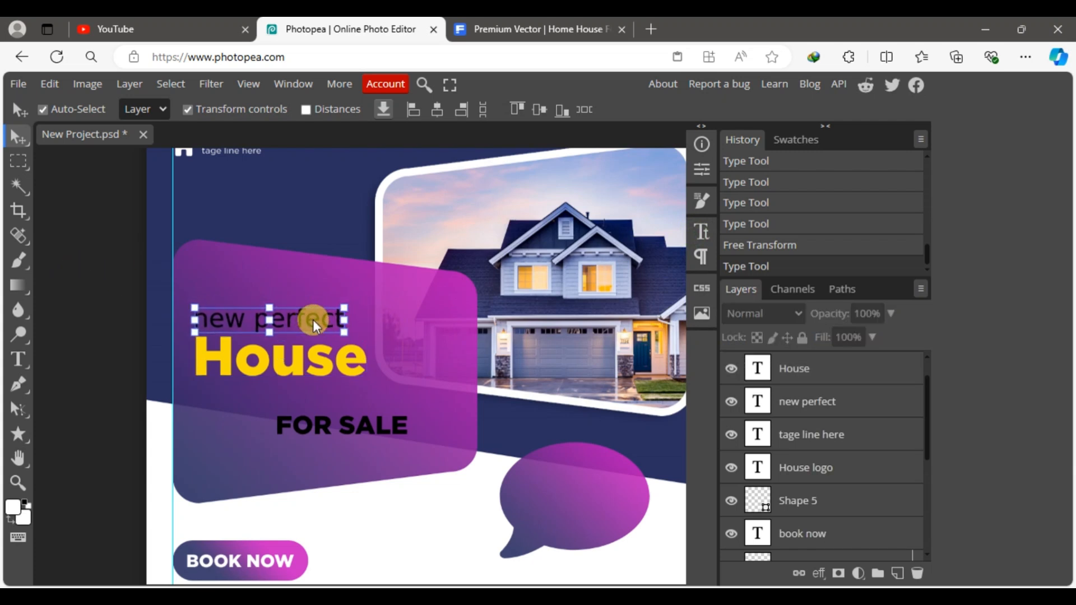
left_click(712, 237)
left_click(631, 169)
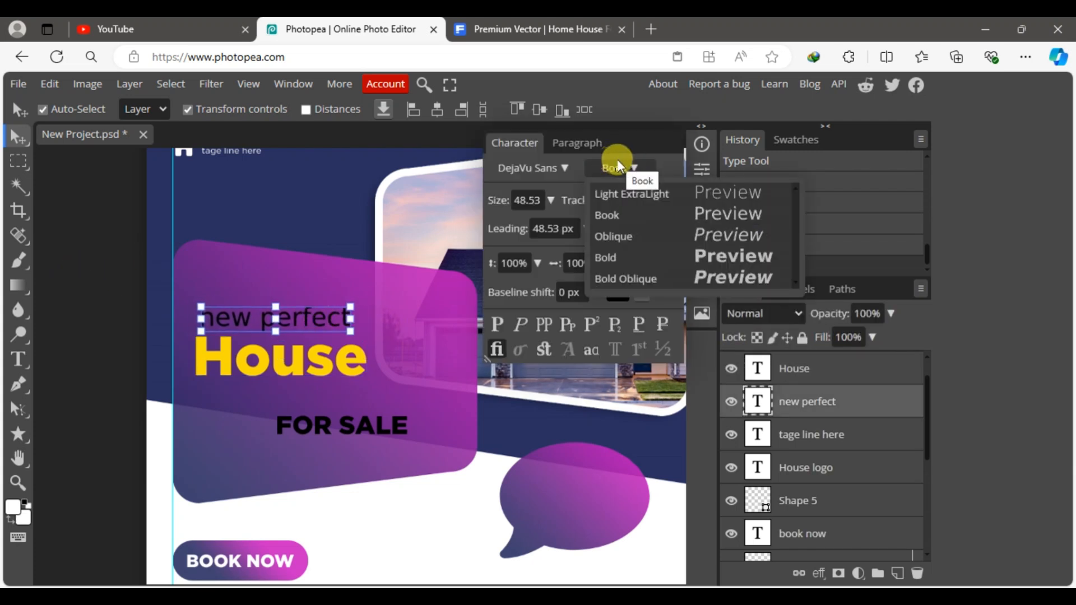
left_click(563, 164)
left_click(624, 235)
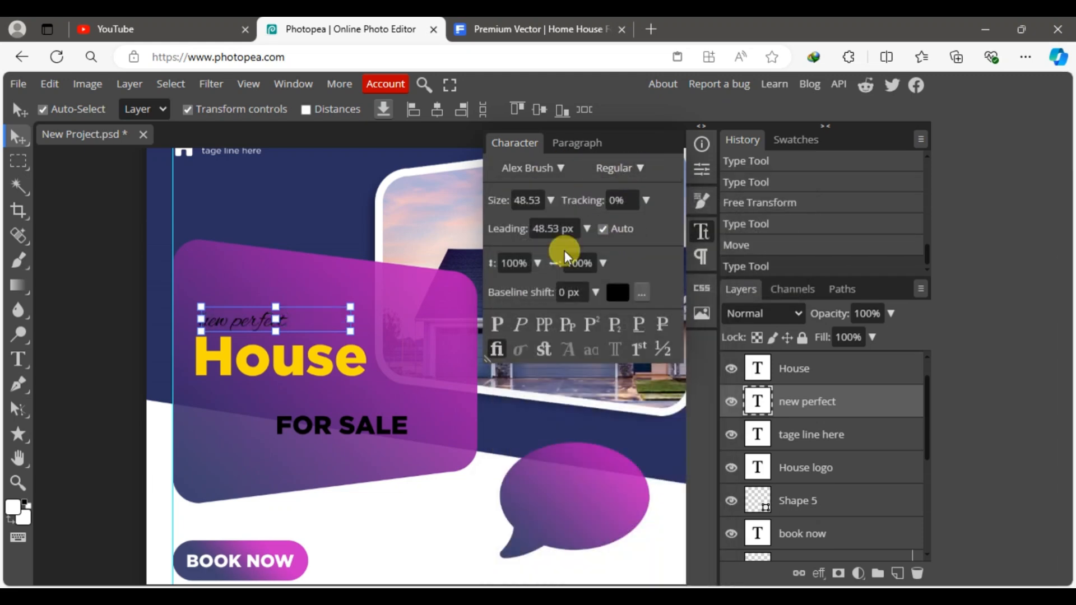
left_click(104, 288)
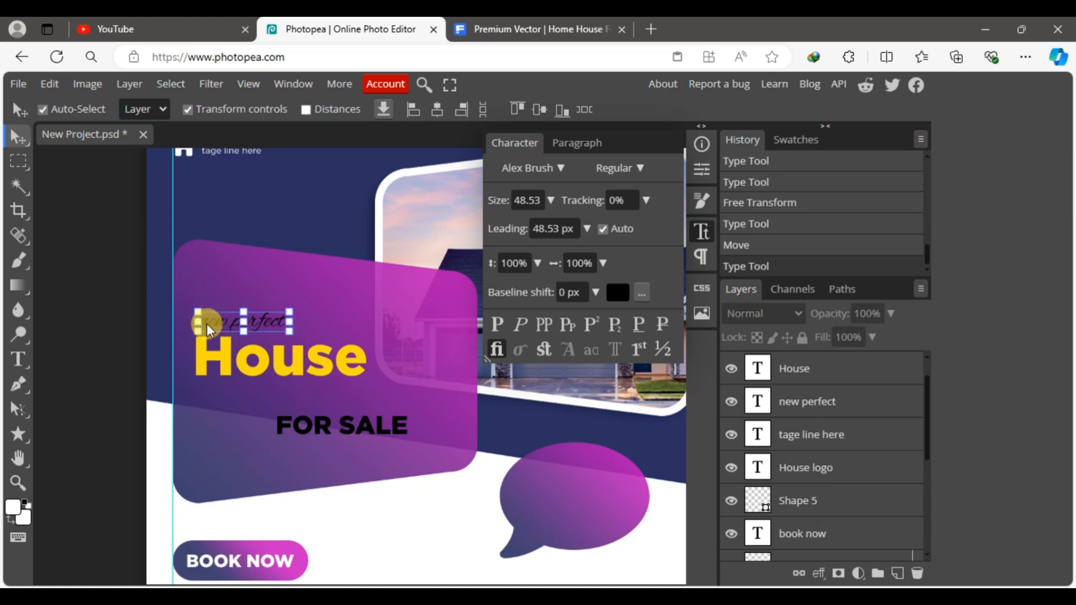
Capitalize the script text as "New Perfect", scale it to size 51.13 and place it close above "House"
double_click(208, 324)
left_click(208, 324)
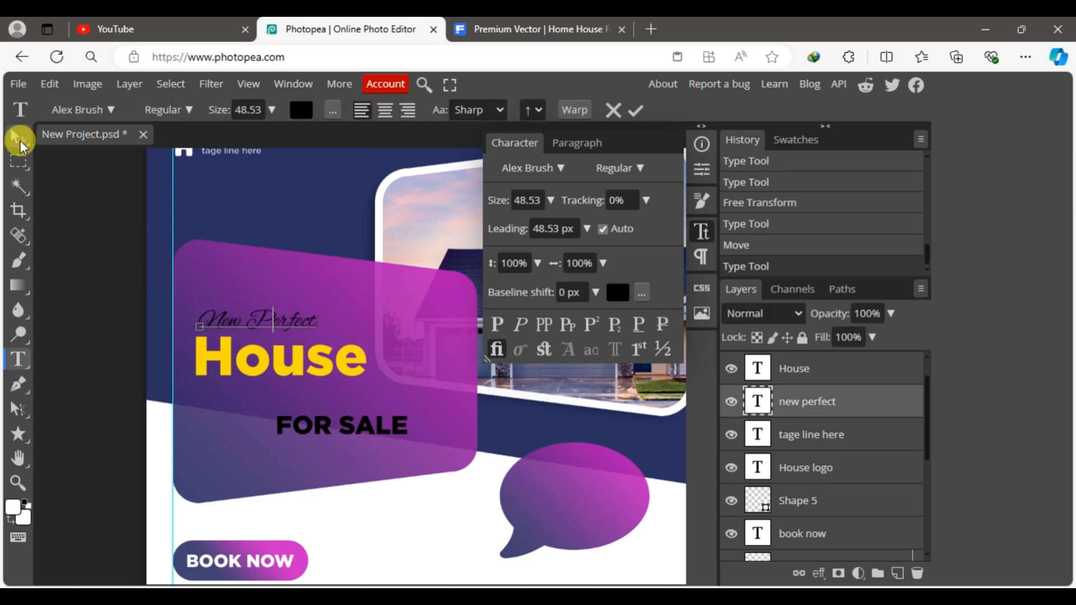
left_click(19, 138)
left_click(274, 309)
left_click(283, 318)
left_click_drag(320, 331, 324, 337)
Change the colour of the "New Perfect" text to white ffffff
left_click(618, 292)
left_click(618, 306)
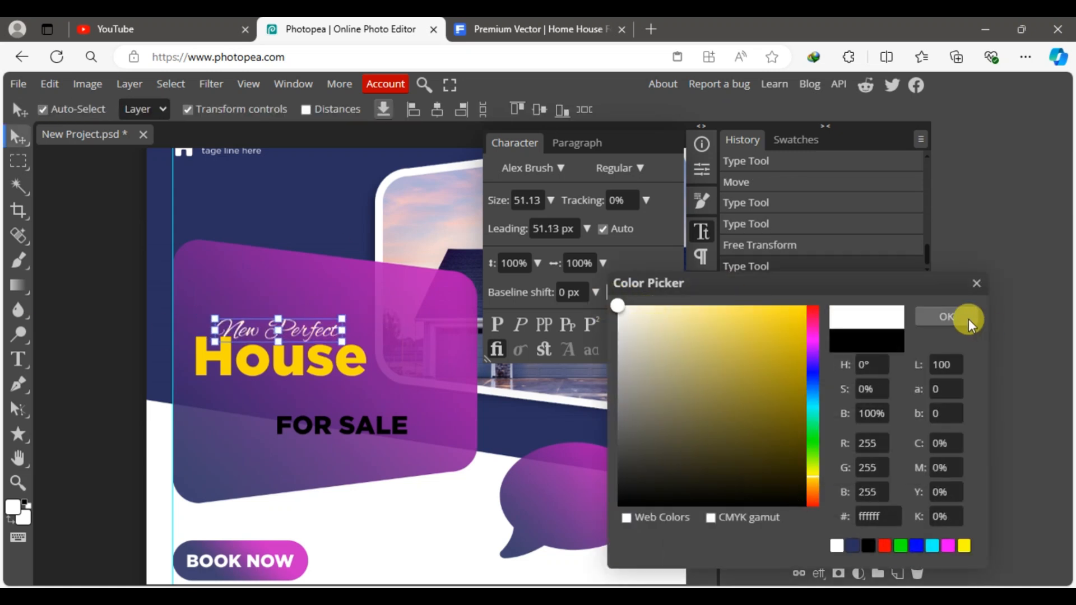
left_click(965, 320)
left_click(110, 300)
left_click(297, 338)
left_click(57, 247)
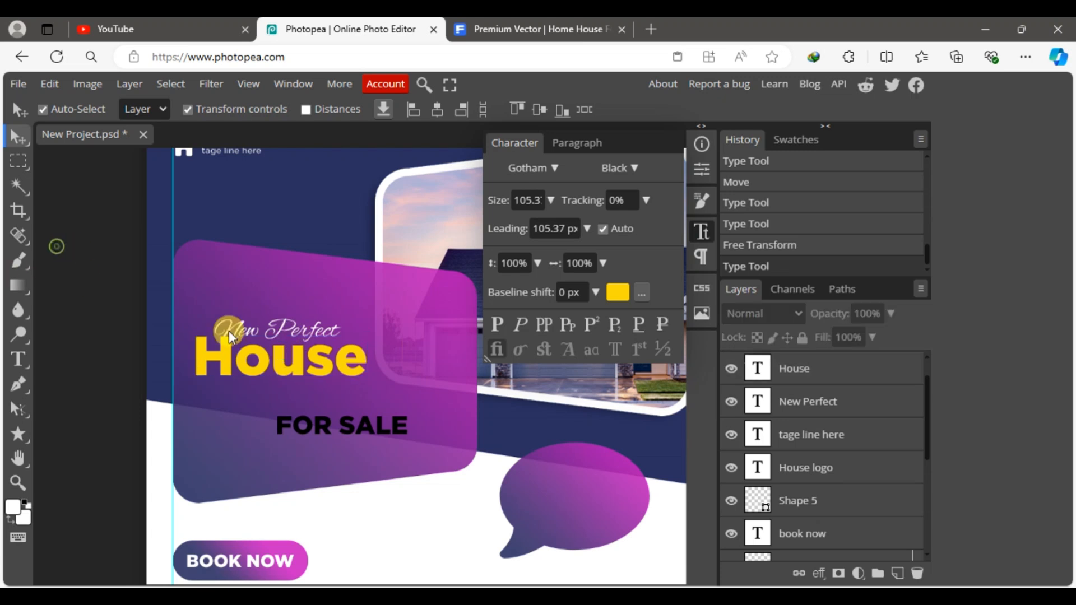
Bring the "New Perfect" script text in front of all other layers
left_click(229, 331)
key("ctrl+shift+bracketright")
left_click(83, 277)
Change the "FOR SALE" text to white and scale it to size 62.78 directly below "House", matching its width
left_click(313, 416)
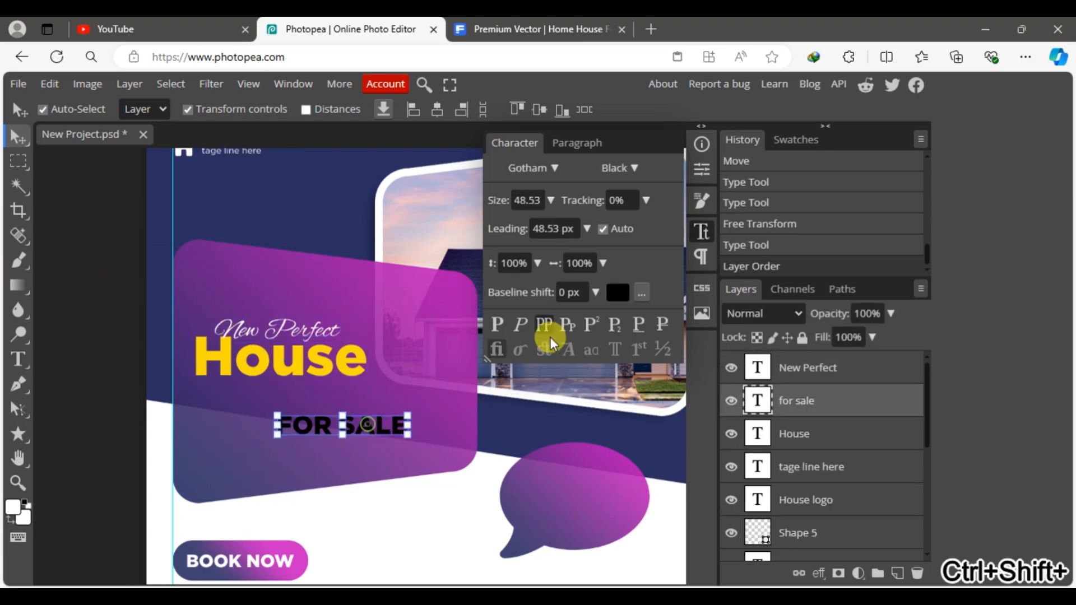
left_click(617, 292)
left_click(619, 306)
left_click(972, 319)
mouse_move(375, 425)
left_mouse_down()
mouse_move(294, 391)
mouse_move(369, 426)
left_mouse_up()
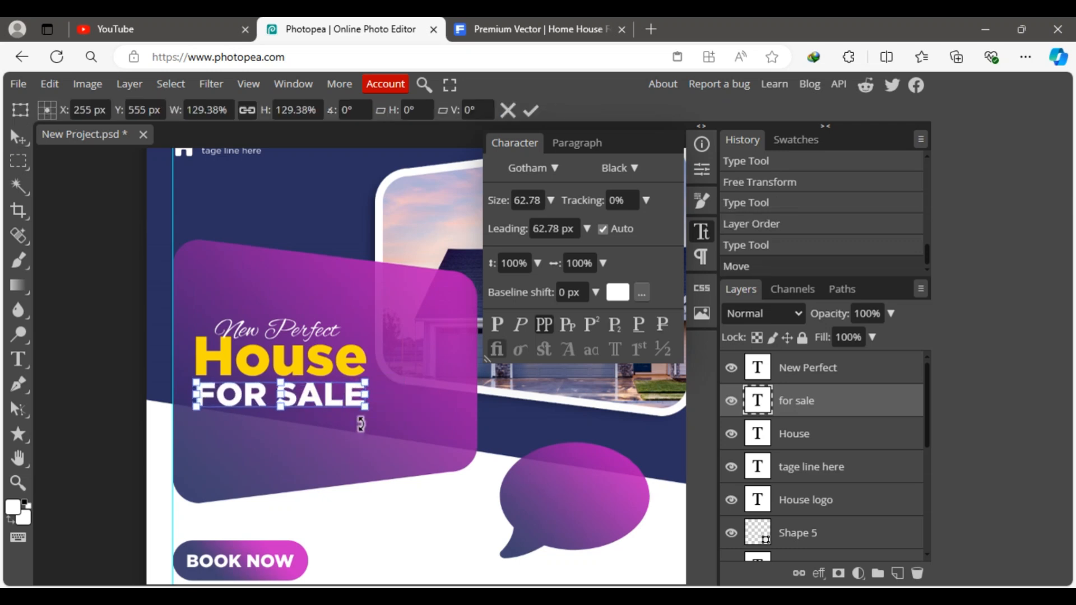
left_click(531, 110)
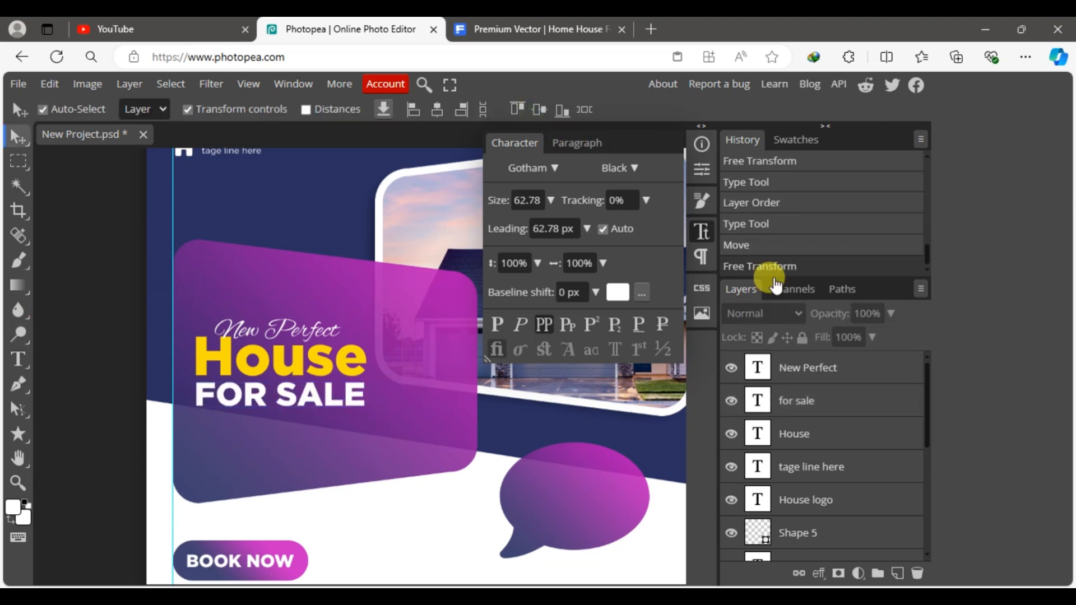
left_click(702, 231)
Add a text layer reading "demond price" in the white area beside the speech bubble
left_click_drag(437, 439, 395, 302)
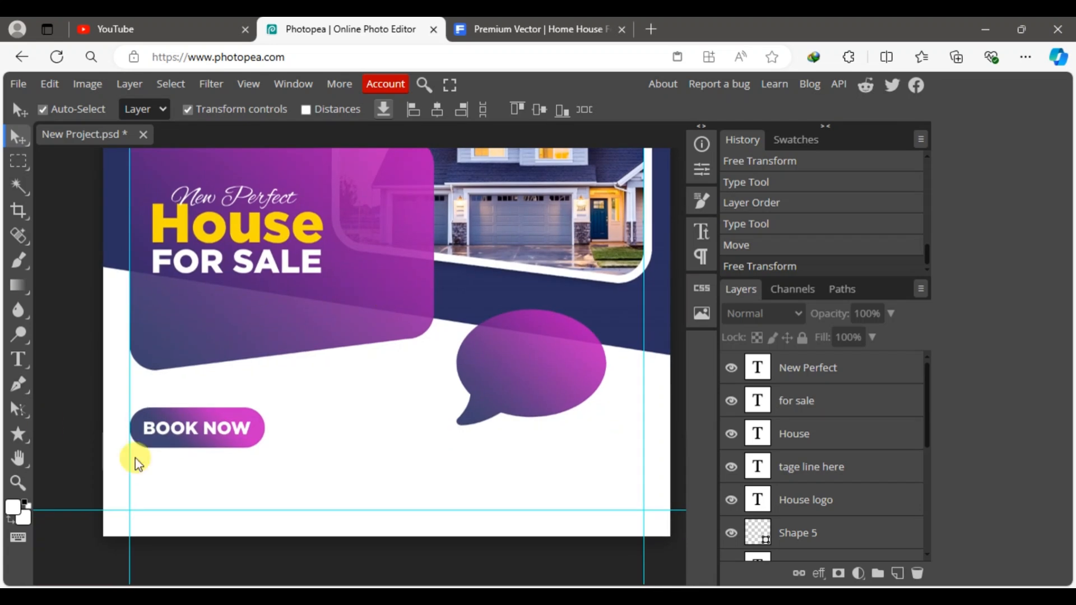
left_click(19, 359)
left_click(375, 404)
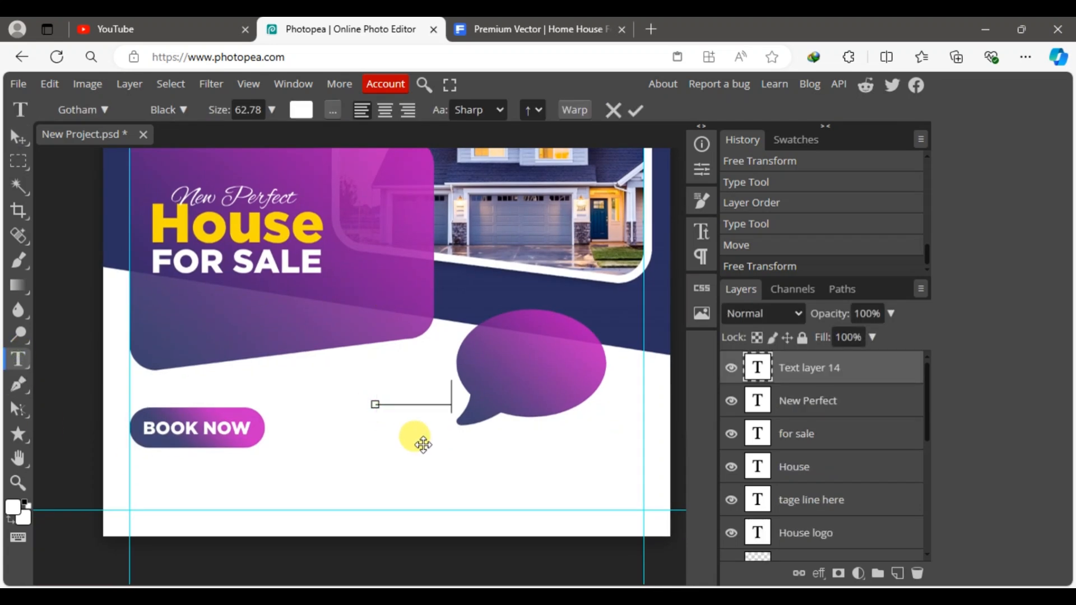
left_click(18, 137)
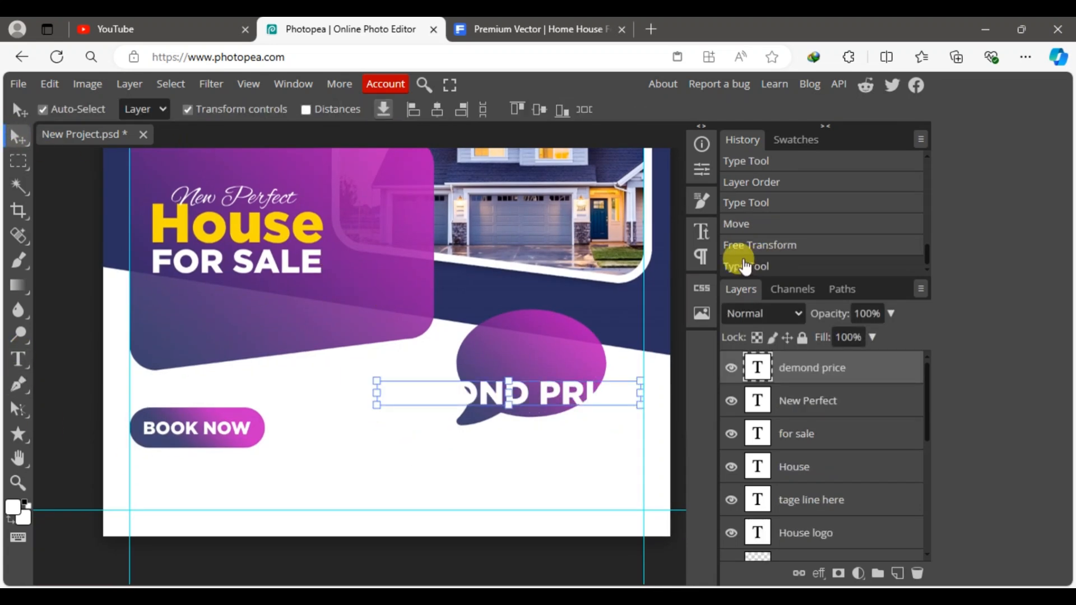
Set the "DEMOND PRICE" text in Gotham Book at 24 px
left_click(702, 231)
left_click(632, 168)
left_click(615, 285)
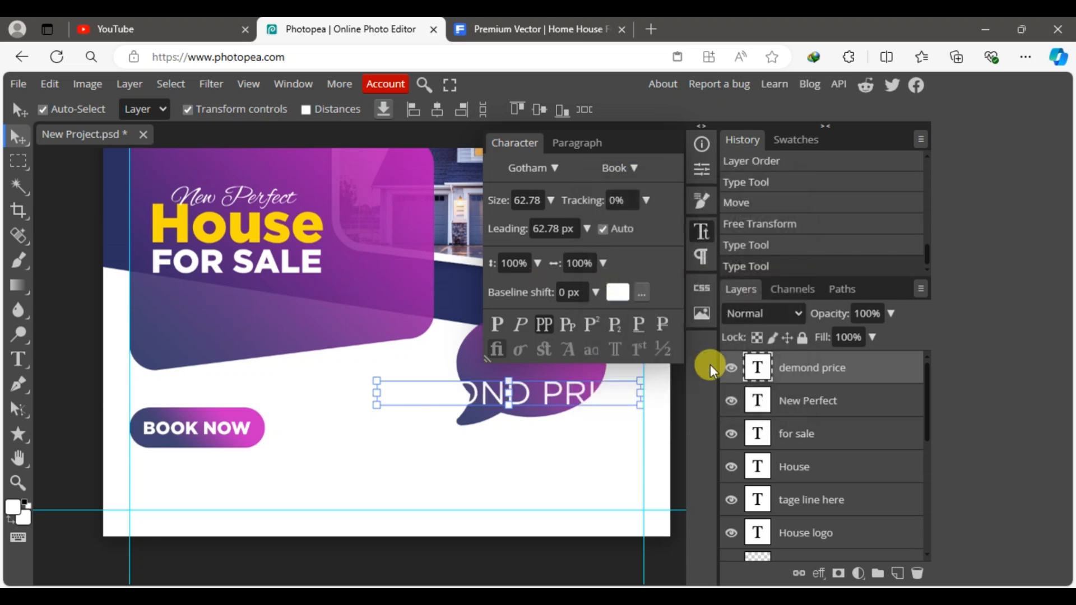
left_click(535, 201)
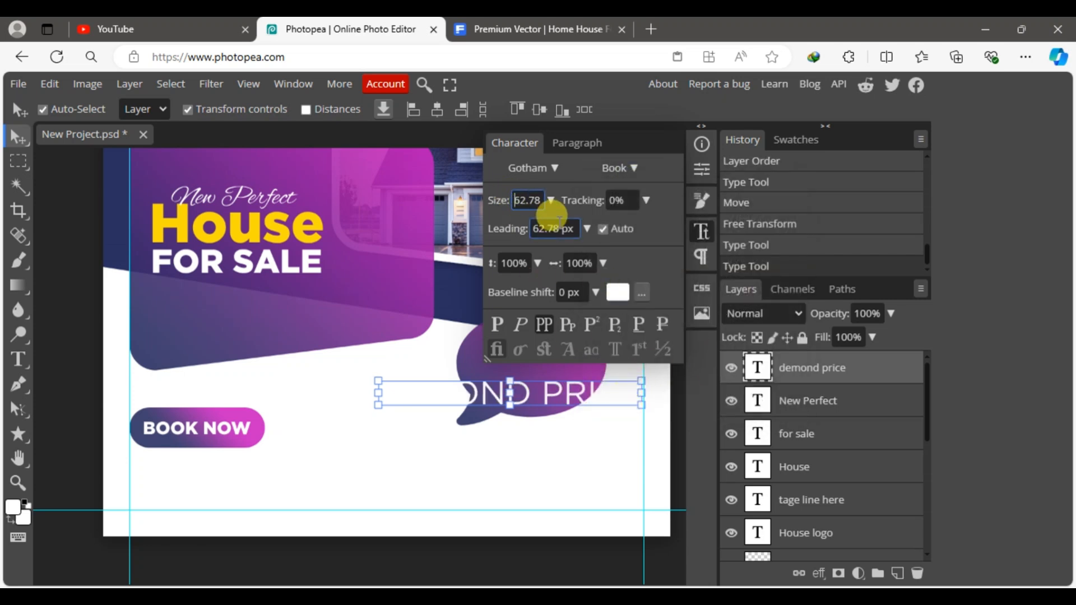
key("ctrl+a")
type("24")
key("Return")
left_click(67, 287)
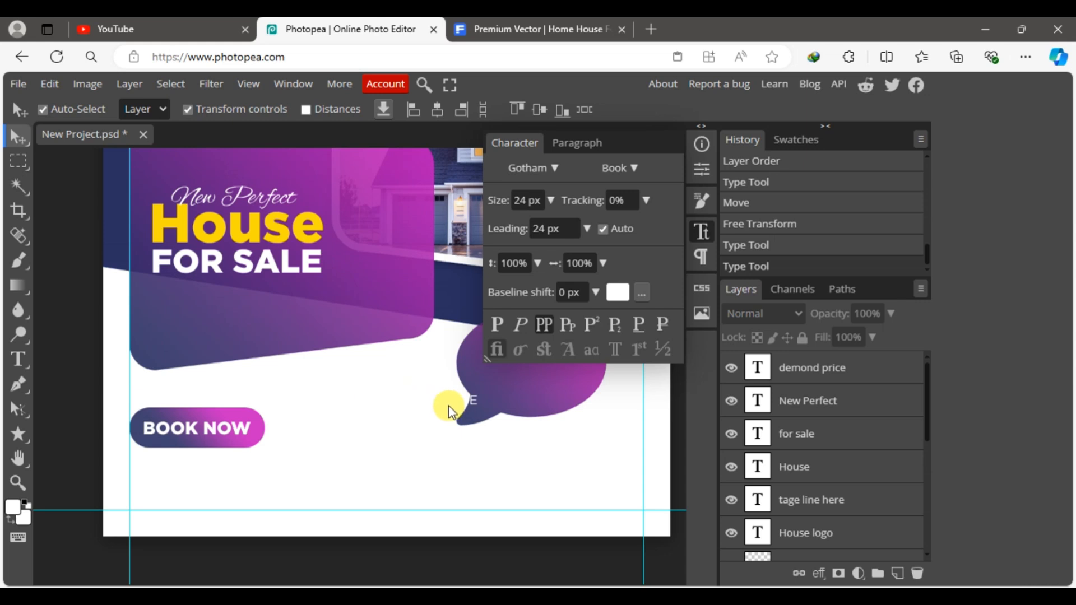
Move the "DEMOND PRICE" text into the upper part of the speech bubble
left_click(698, 233)
left_click(85, 334)
left_click(533, 367)
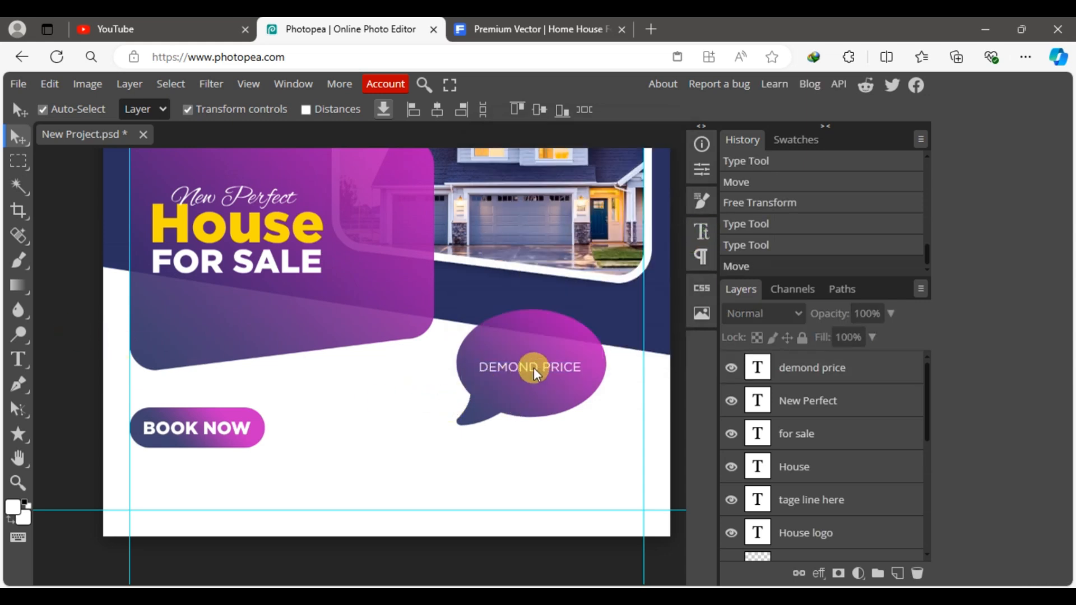
Add the text "$25k" and enlarge it to about size 97 below "DEMOND PRICE" in the speech bubble
left_click(18, 359)
left_click(374, 439)
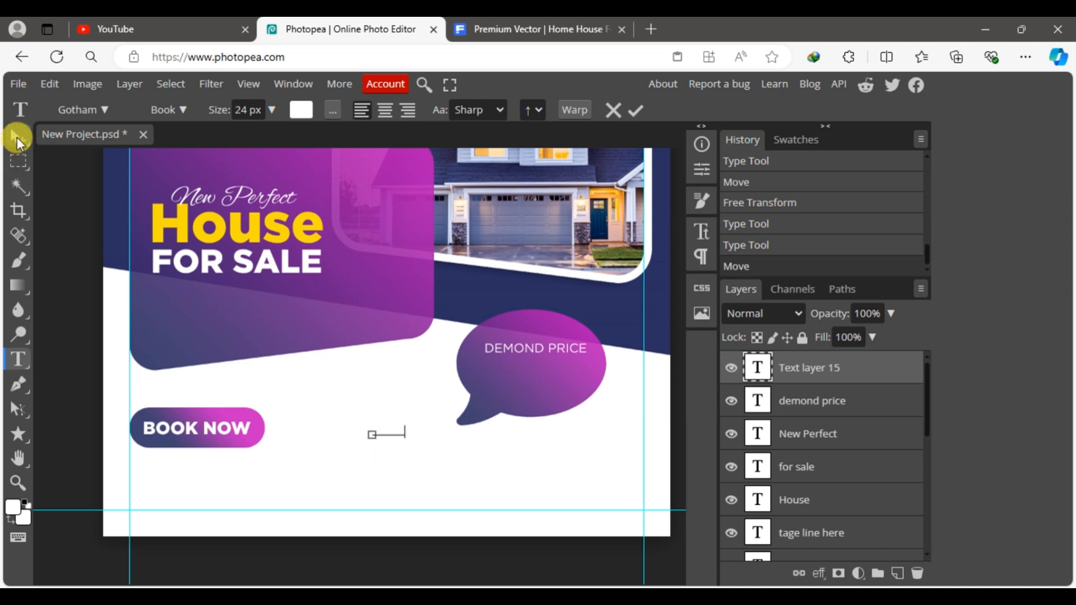
left_click(17, 138)
left_click_drag(403, 437, 499, 485)
left_click_drag(456, 447, 545, 385)
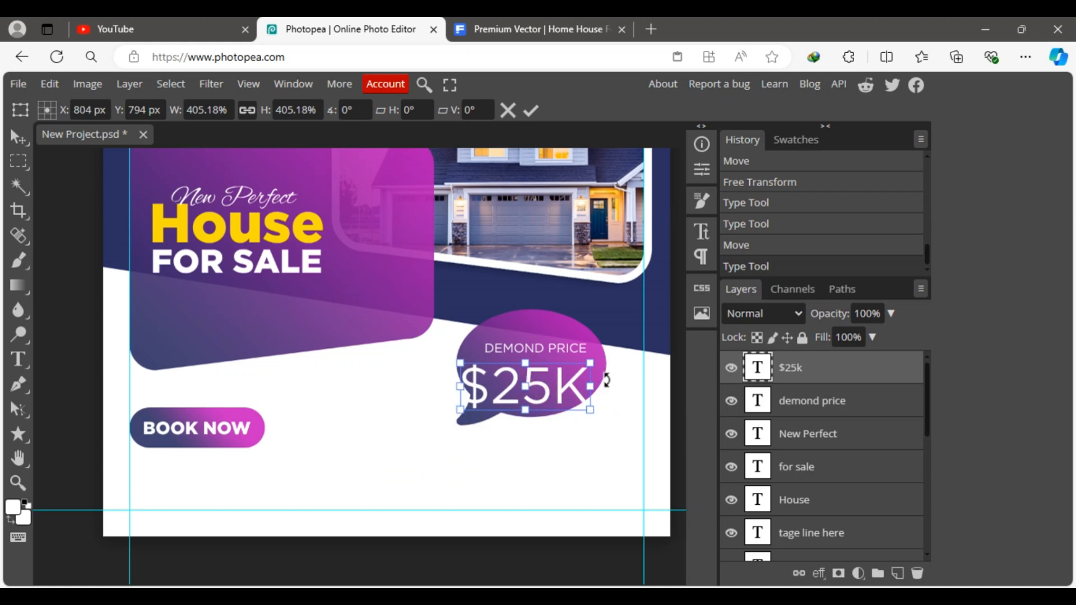
left_click(703, 240)
left_click(634, 169)
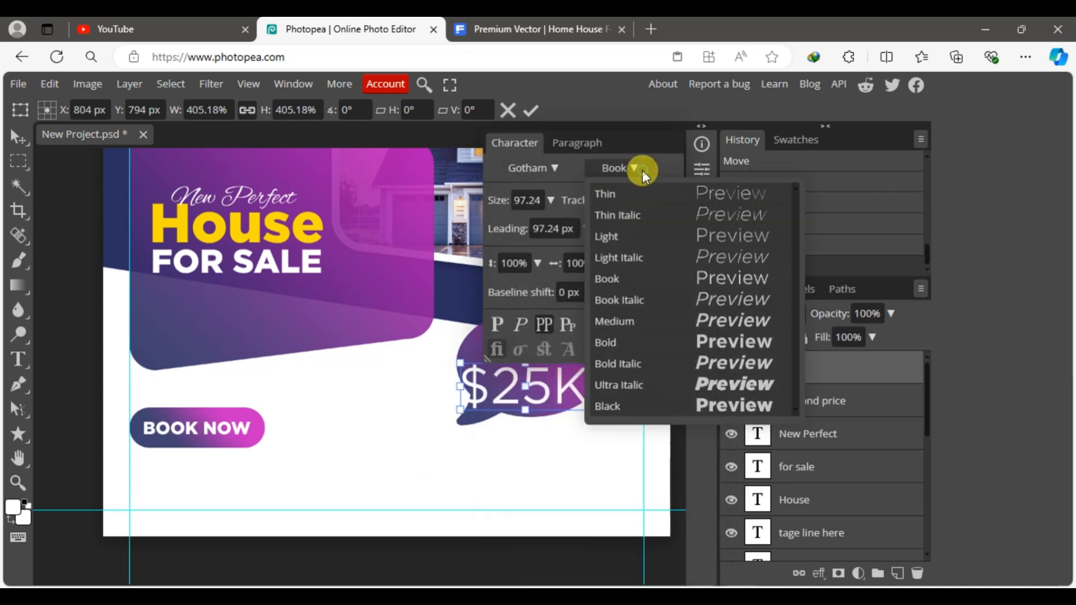
left_click(611, 412)
left_click(632, 425)
mouse_move(591, 406)
left_mouse_down()
mouse_move(560, 403)
mouse_move(539, 386)
mouse_move(566, 381)
mouse_move(590, 396)
left_mouse_up()
left_click_drag(569, 383, 567, 383)
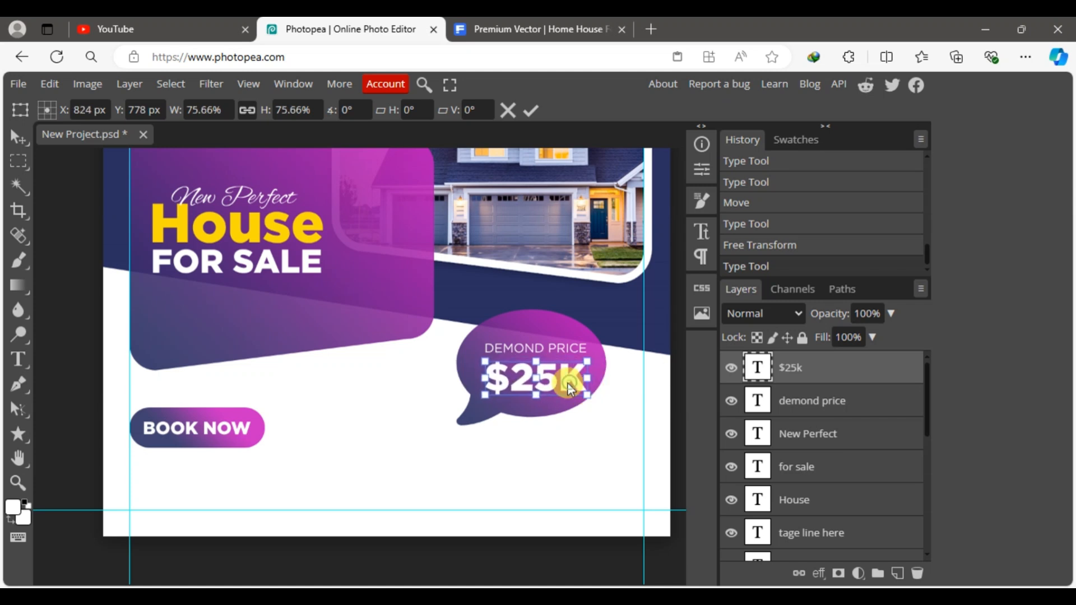
left_click(531, 111)
left_click(61, 317)
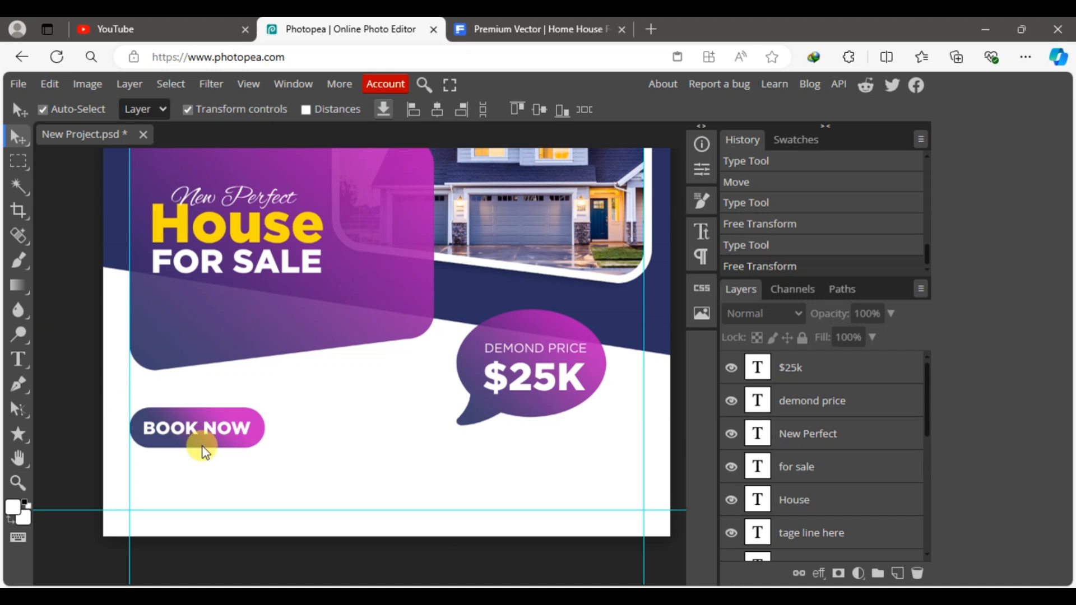
Copy the quote "The Perfect House to start a Family" from the Notepad file and paste it as new text in the design
key("alt+Tab")
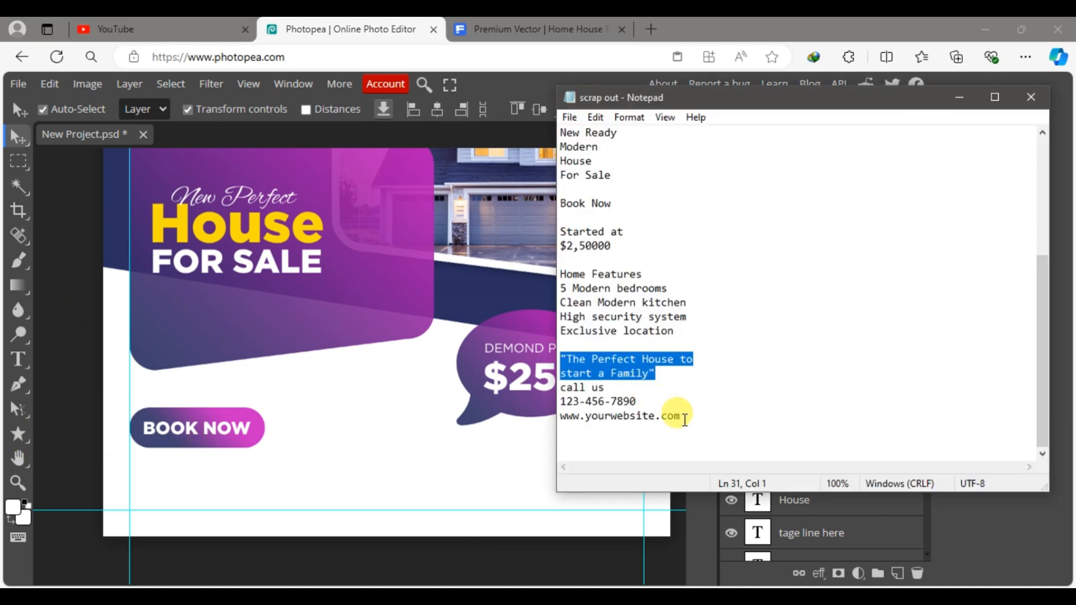
key("ctrl+c")
left_click(19, 361)
left_click(19, 359)
left_click(278, 376)
key("ctrl+v")
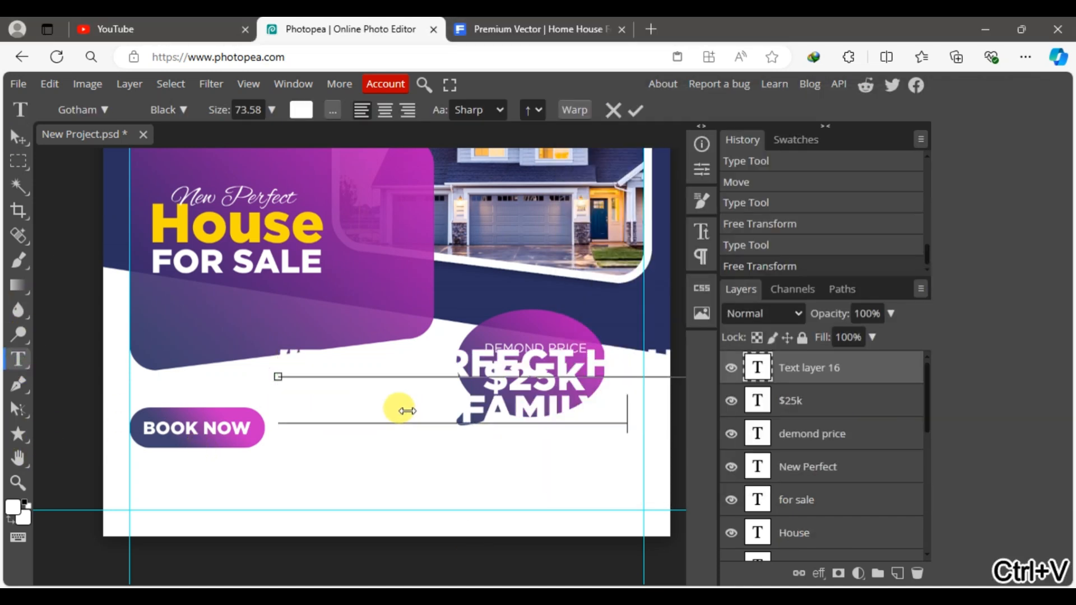
Set the quote in Gotham Book at 30 px without all caps and move it directly above "BOOK NOW", along the vertical guide
key("ctrl+a")
left_click(701, 231)
left_click(637, 168)
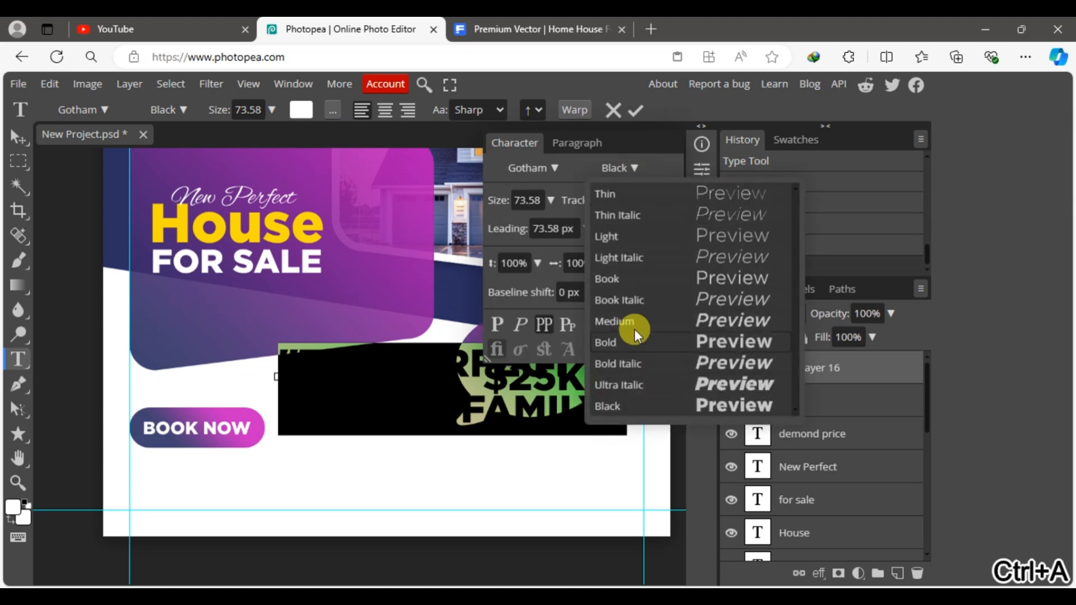
left_click(607, 276)
left_click(10, 137)
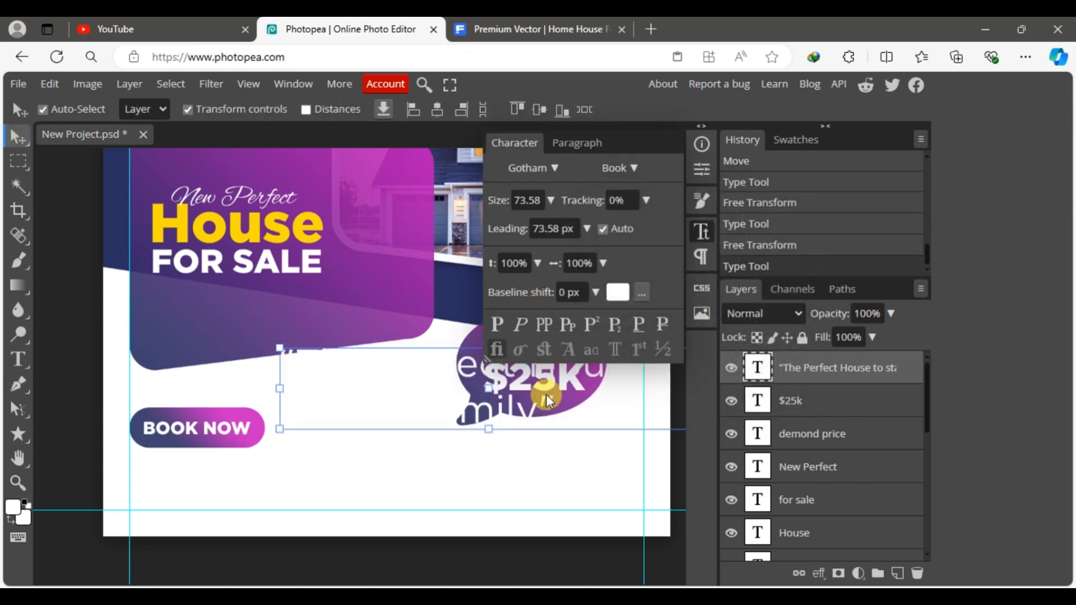
type("30")
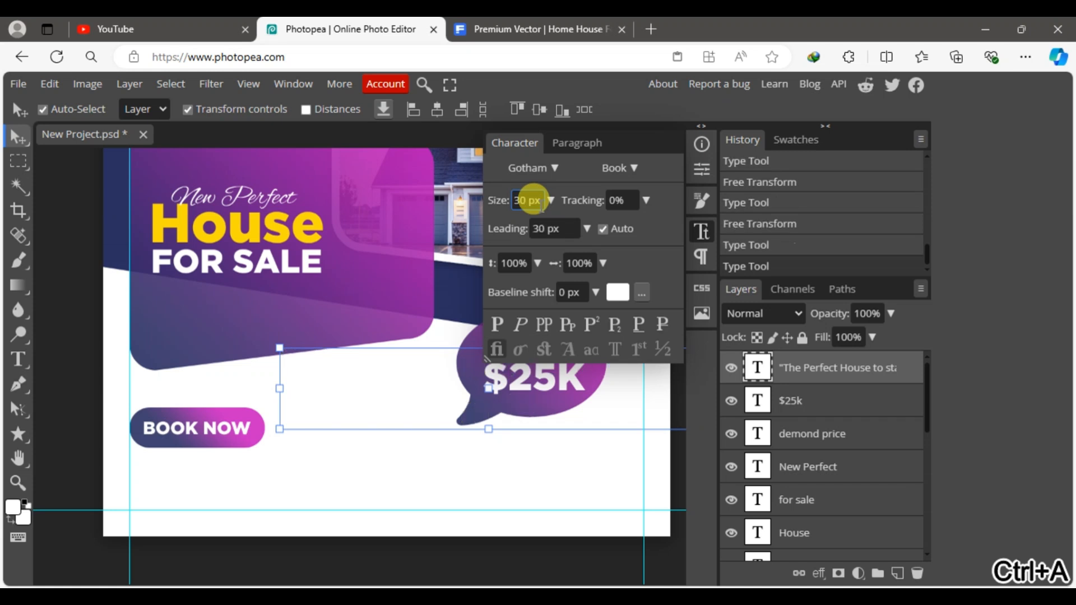
left_click(700, 230)
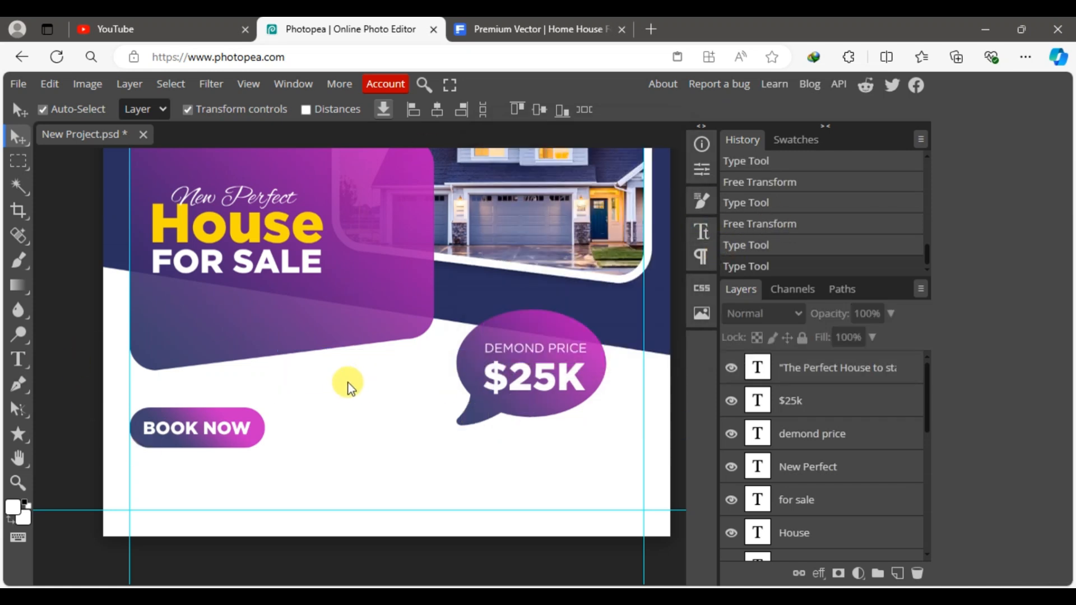
left_click_drag(348, 382, 197, 389)
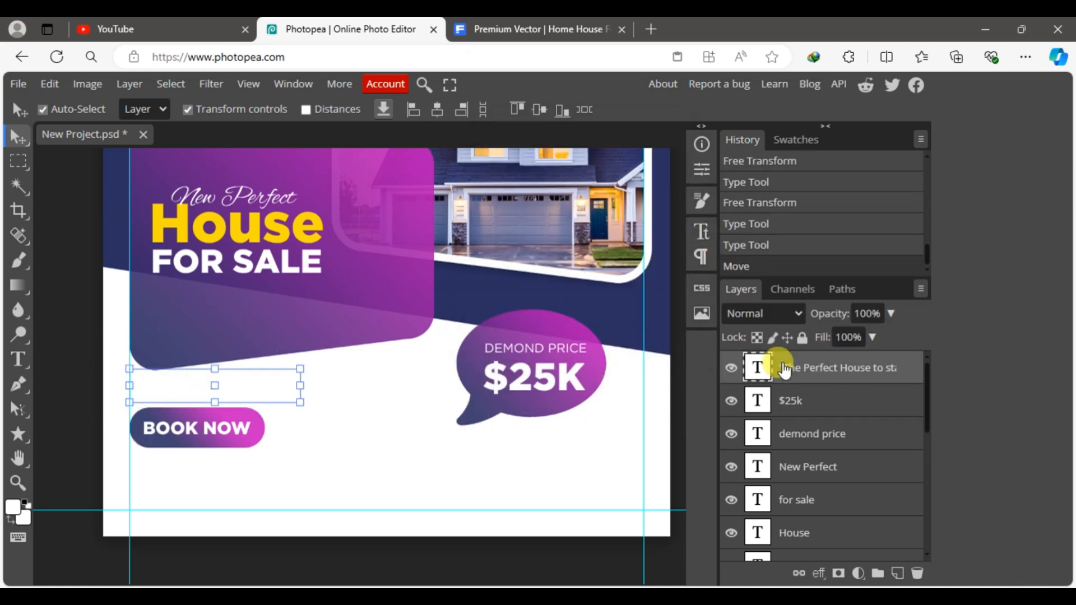
Try to change the quote text's colour to black
left_click(701, 231)
left_click(609, 294)
left_click(53, 353)
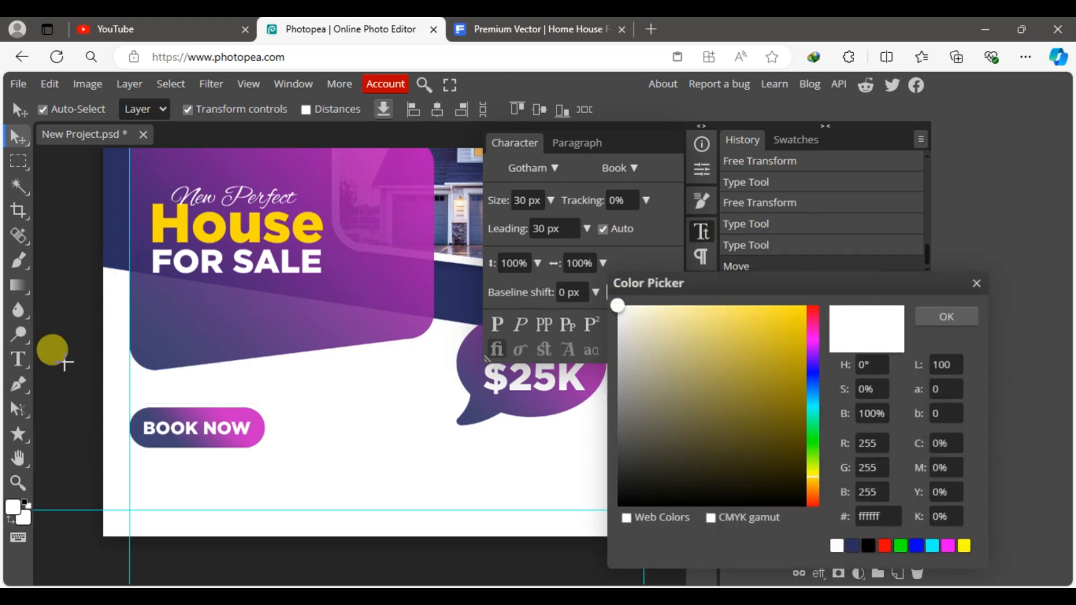
left_click(944, 318)
Set the colour of the quote text layer to black 000000, trying grey 666666 along the way
left_click(834, 375)
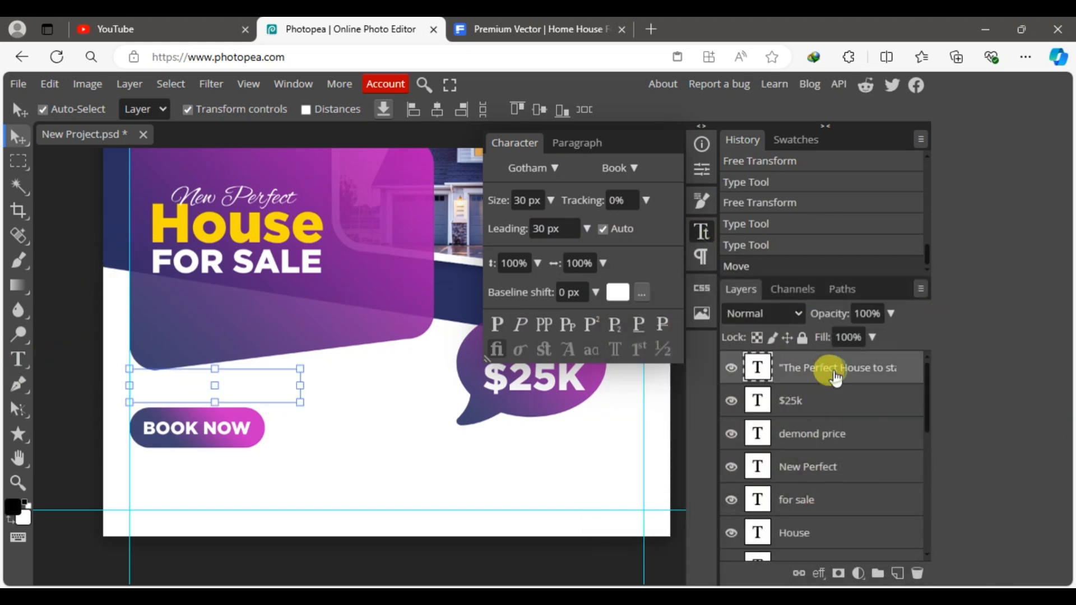
left_click(620, 300)
left_click(81, 309)
left_click(704, 231)
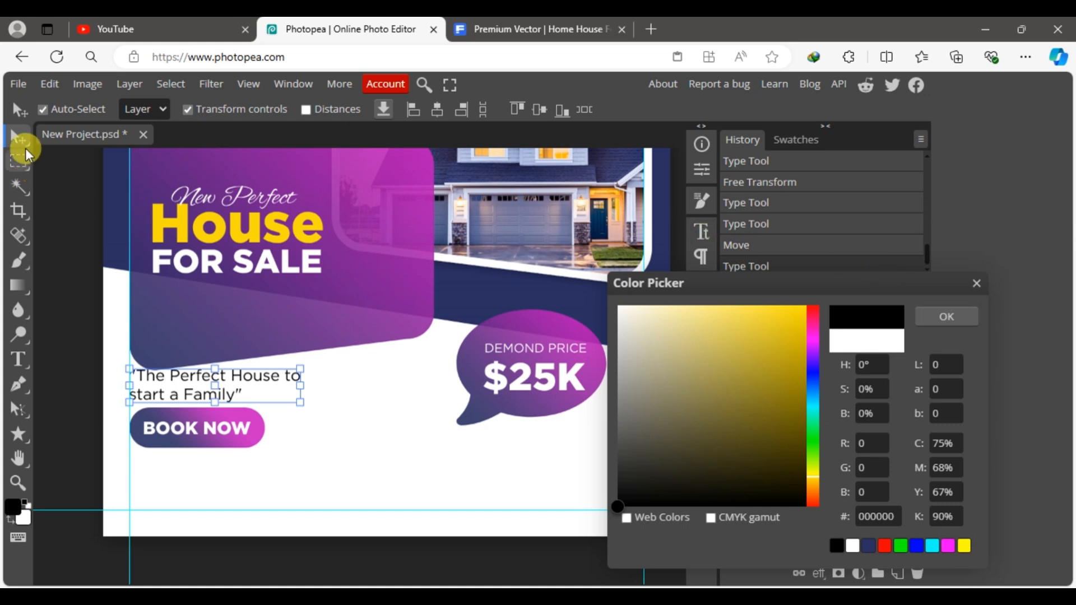
left_click(10, 364)
left_click(173, 375)
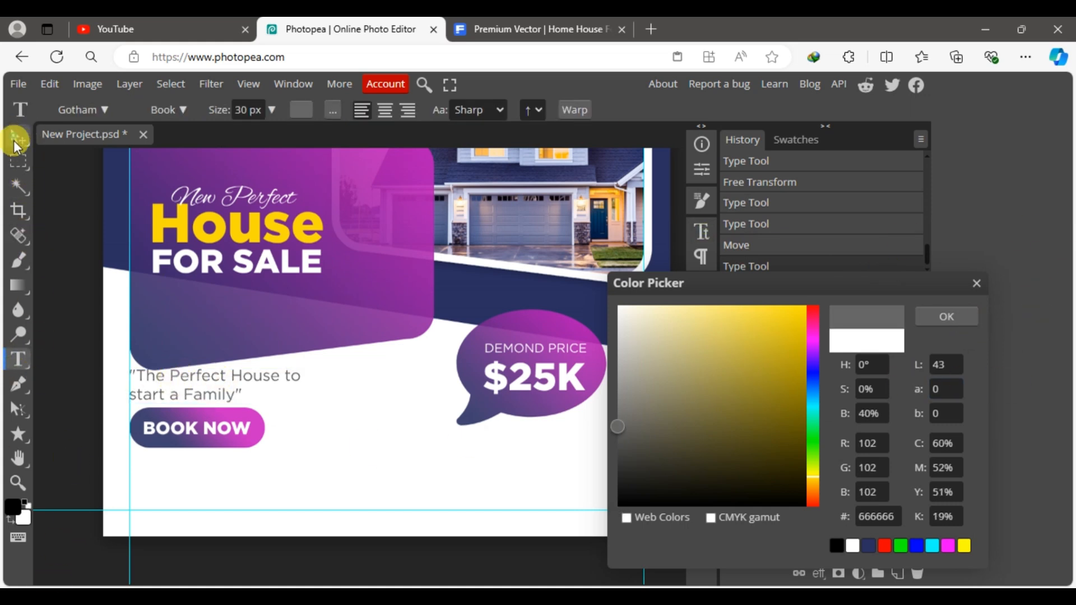
left_click(13, 140)
left_click(65, 348)
left_click(947, 317)
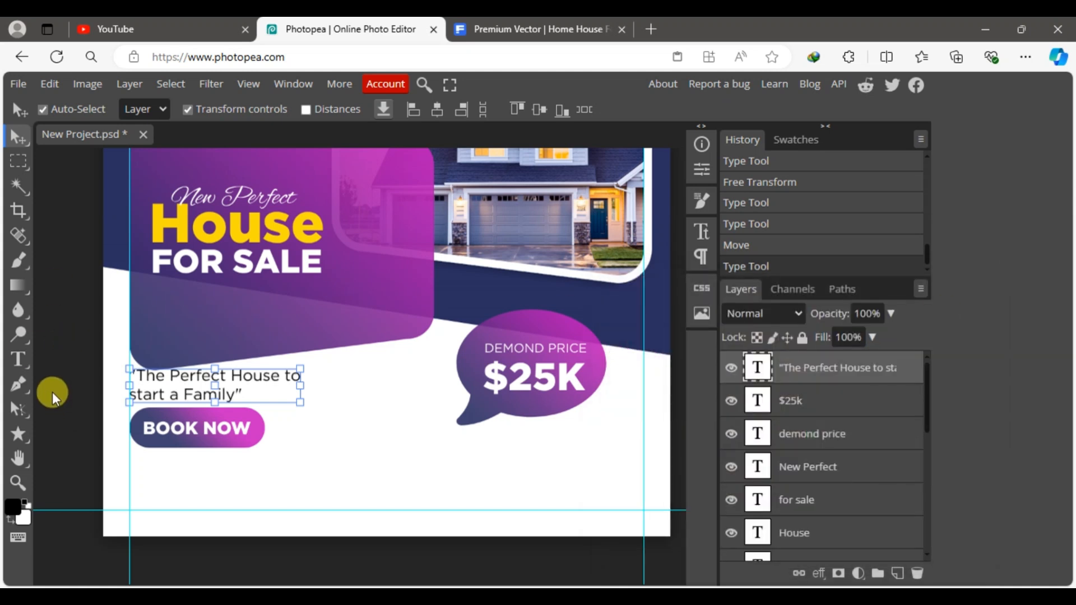
Emphasize the words "Perfect House" in the quote with the Gotham Black weight
left_click(52, 392)
left_click(23, 359)
left_click_drag(171, 375, 281, 376)
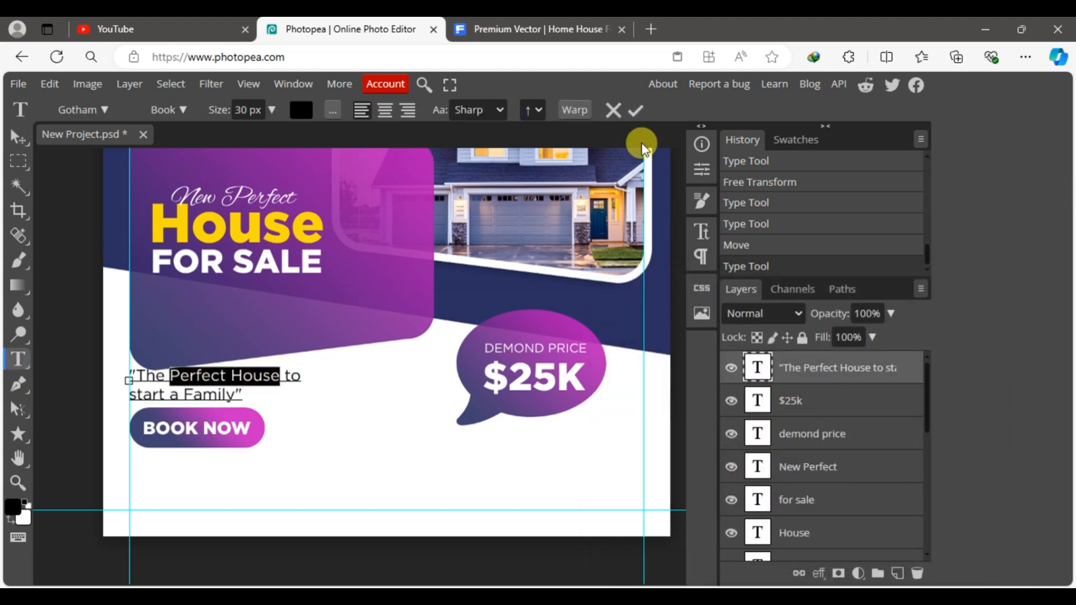
left_click(701, 229)
left_click(622, 168)
left_click(611, 405)
left_click(17, 137)
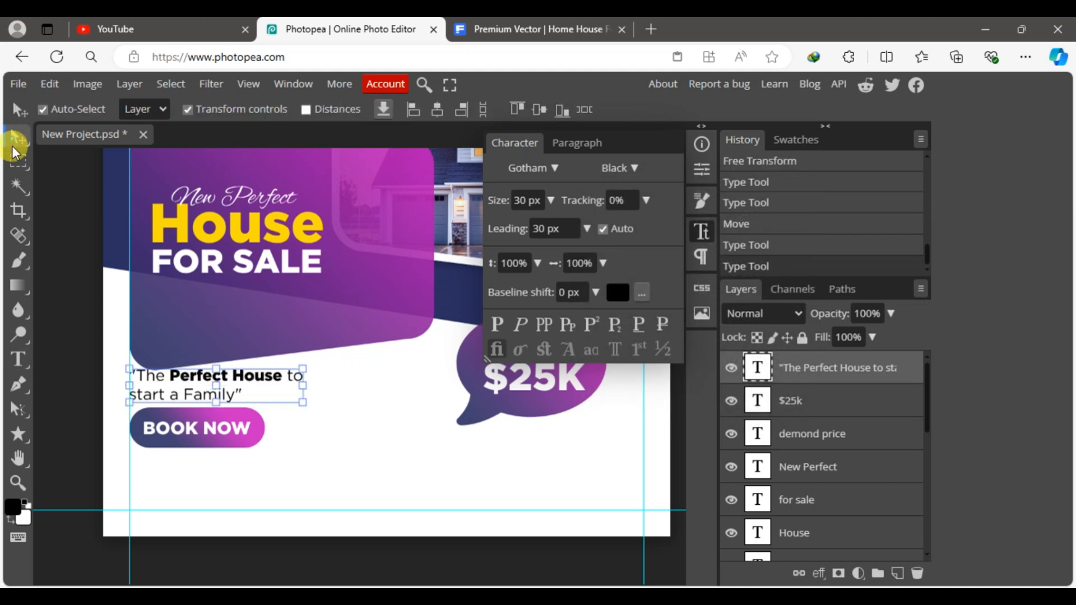
Select the quote together with the "BOOK NOW" button and its label, and nudge them slightly down
left_click(73, 421)
left_click_drag(68, 376, 251, 445)
key("shift+Down")
key("shift+Down")
left_click(62, 427)
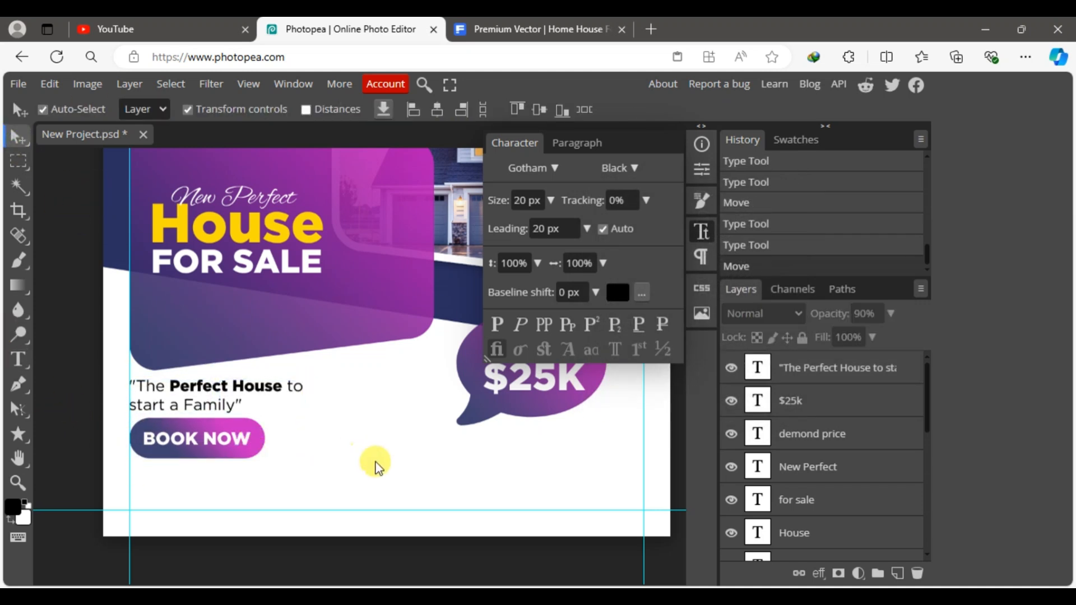
left_click(702, 231)
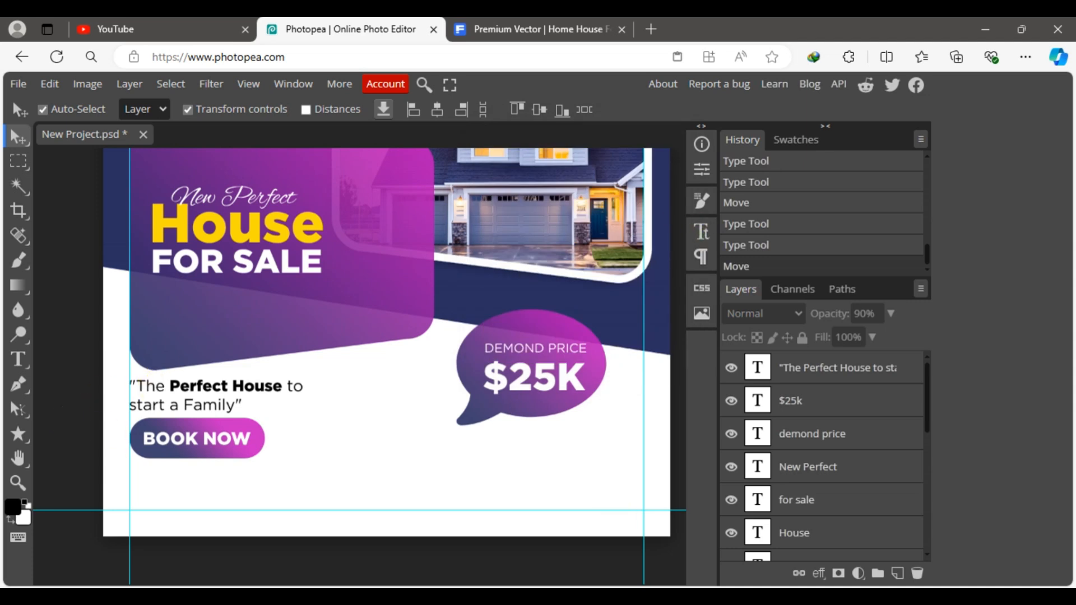
Copy the phone number and website lines from the Notepad file and paste them as new text below "BOOK NOW"
key("alt+Tab")
left_click_drag(680, 413, 555, 393)
key("ctrl+c")
left_click(17, 358)
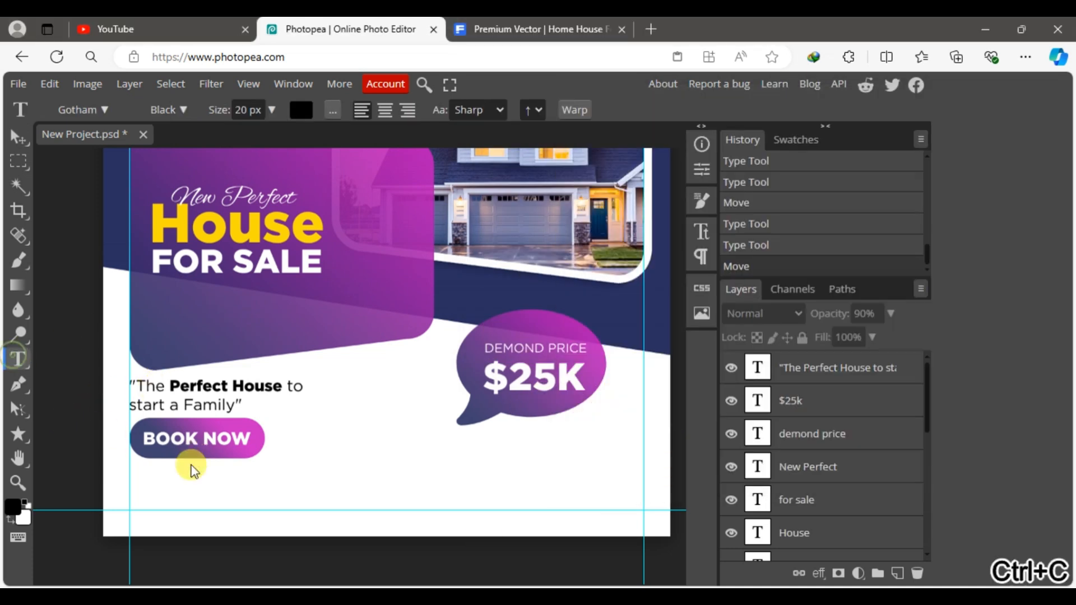
left_click(167, 478)
key("ctrl+v")
Set both lines of the contact text in Gotham Book
key("ctrl+a")
left_click(707, 235)
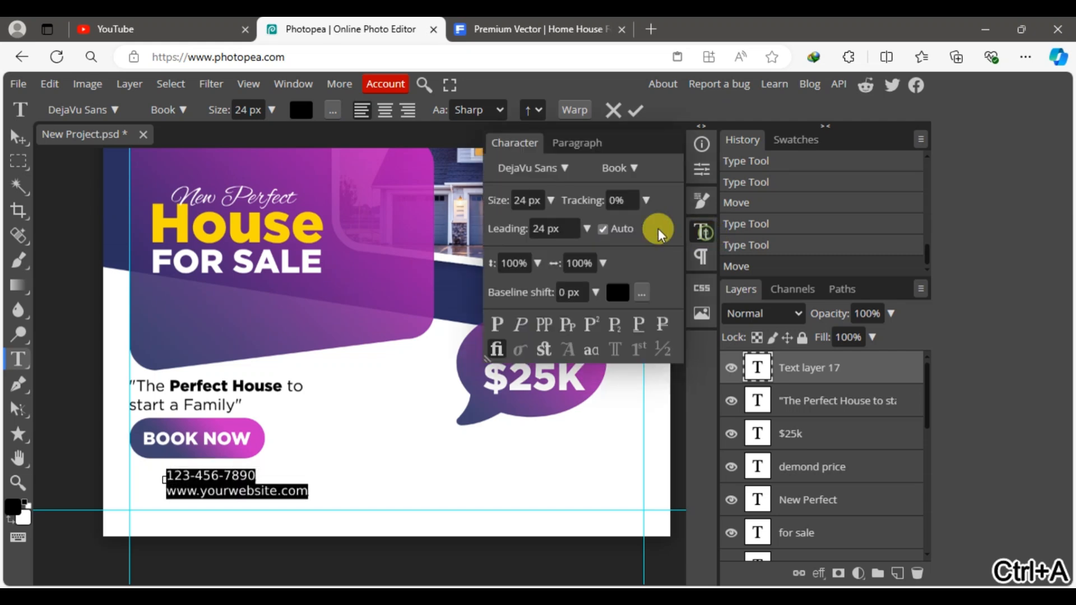
left_click(534, 167)
type("gotham")
left_click(550, 216)
left_click(633, 168)
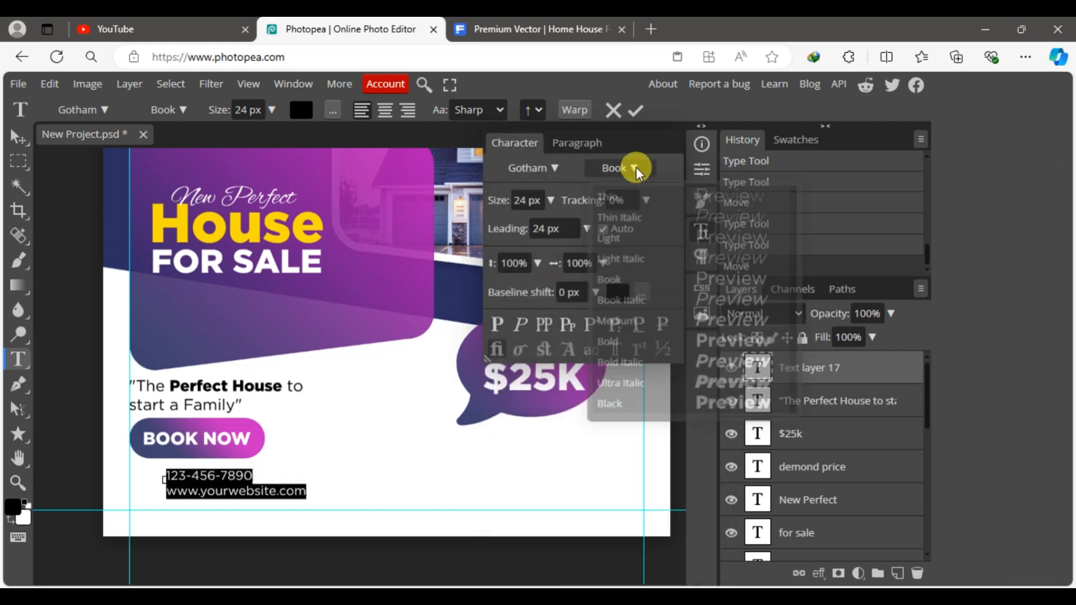
left_click(598, 278)
Set the phone number line of the contact text in Gotham Black and enlarge it
left_click(288, 480)
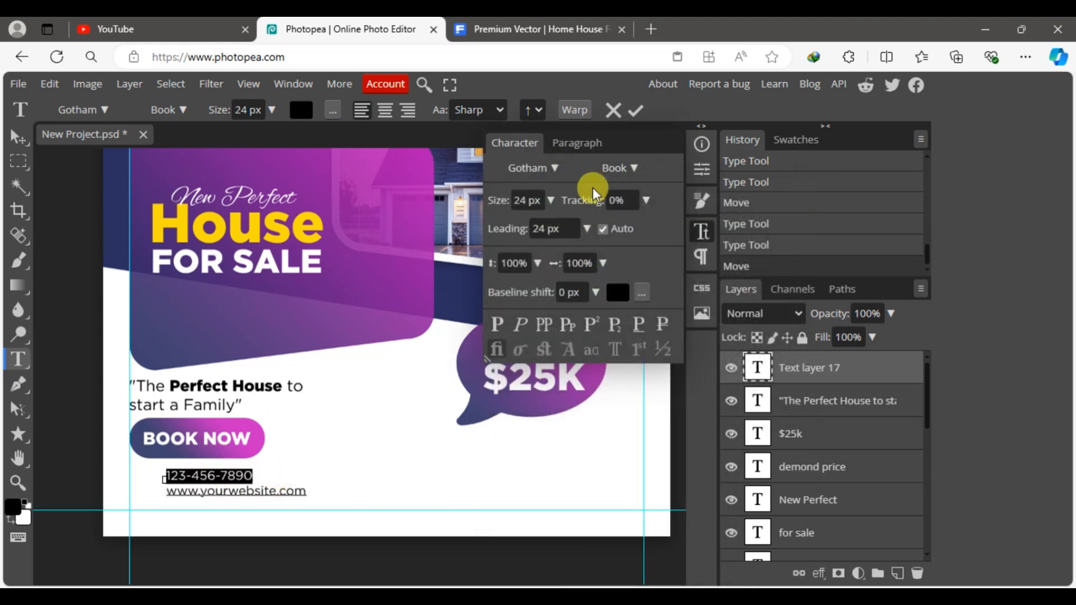
left_click(619, 168)
left_click(606, 403)
left_click(524, 200)
type("3")
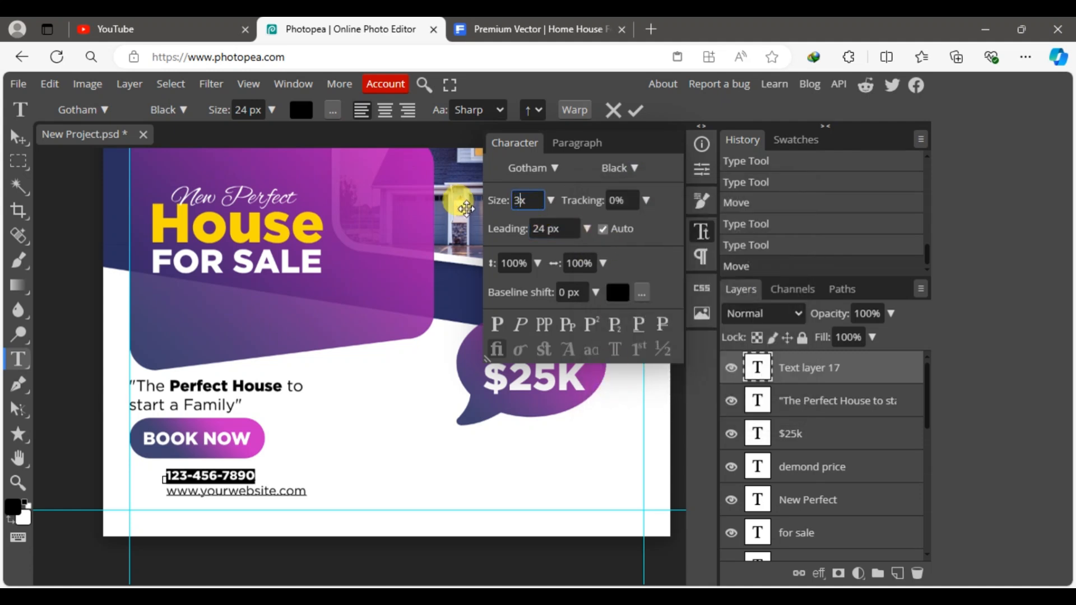
type("0")
key("Return")
Align the contact text with the left margin guide near the bottom guide, and shift the "BOOK NOW" button with its label and the quote slightly down
left_click(19, 137)
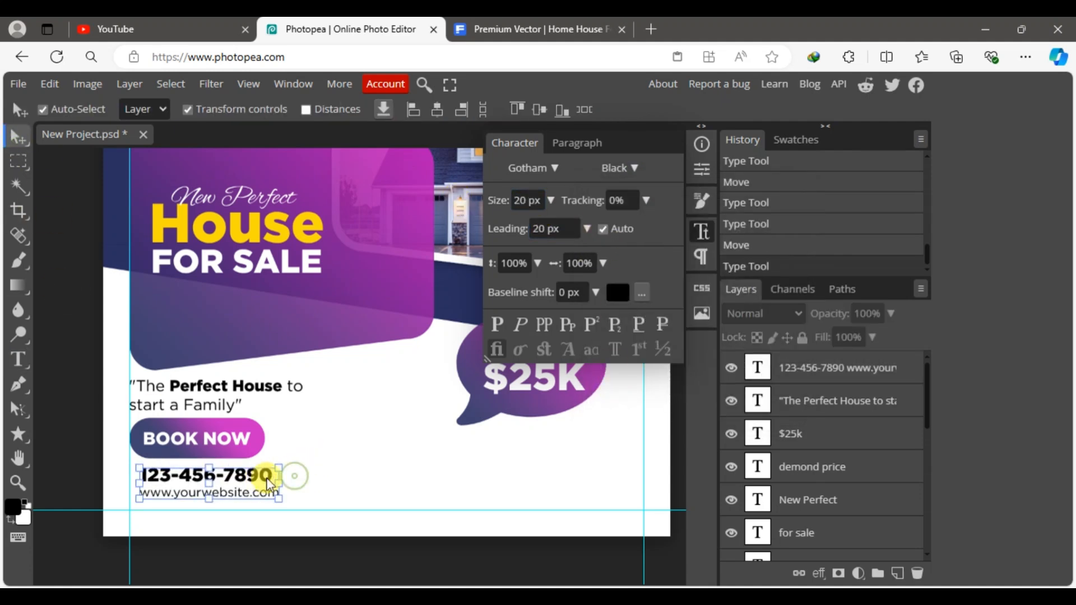
left_click_drag(269, 483, 259, 493)
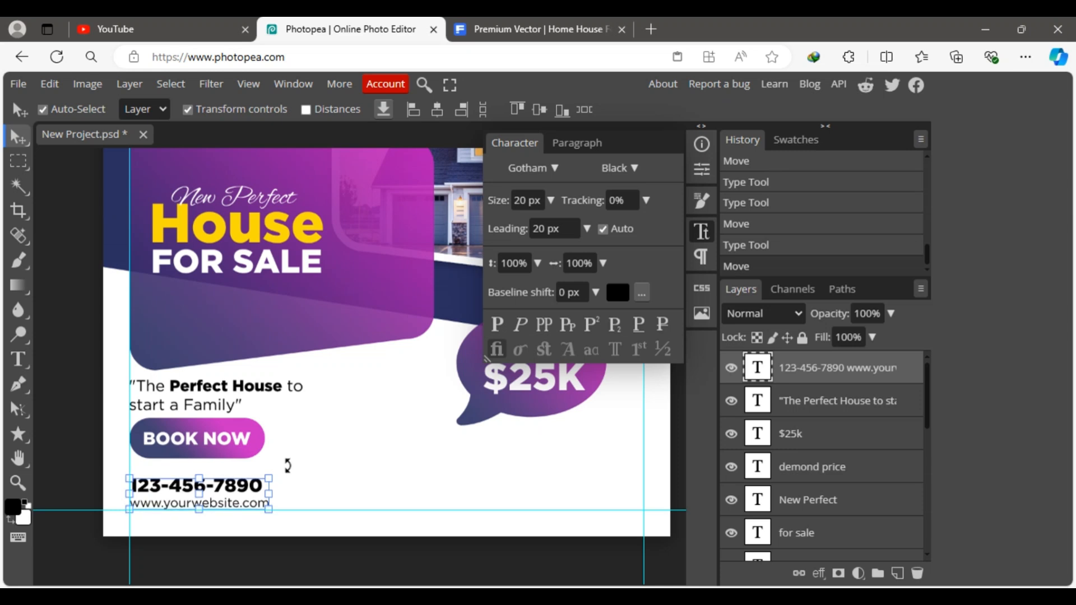
left_click_drag(72, 437, 282, 459)
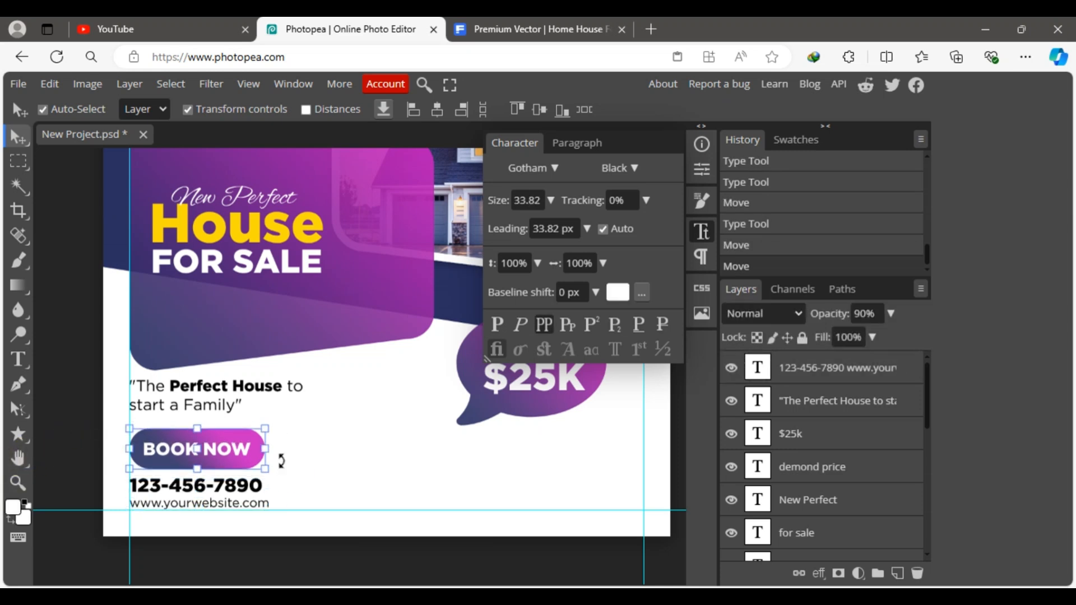
left_click_drag(252, 391, 252, 396)
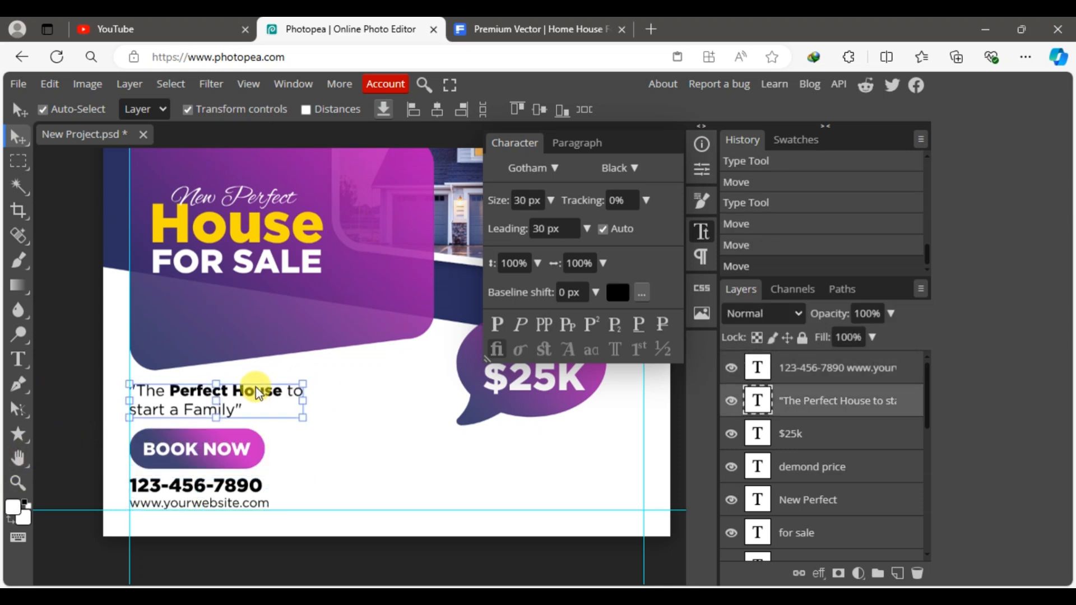
left_click(702, 234)
left_click(76, 425)
Copy "Home Features" from the Notepad file and paste it as new text below the price speech bubble
key("alt+Tab")
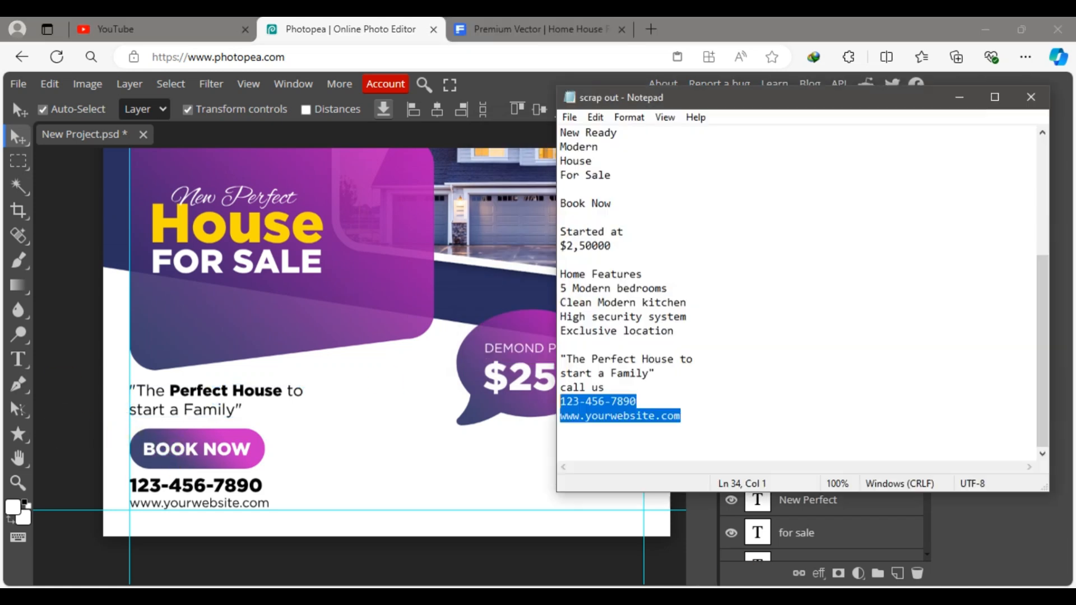
left_click_drag(649, 278, 426, 268)
key("ctrl+c")
left_click(18, 359)
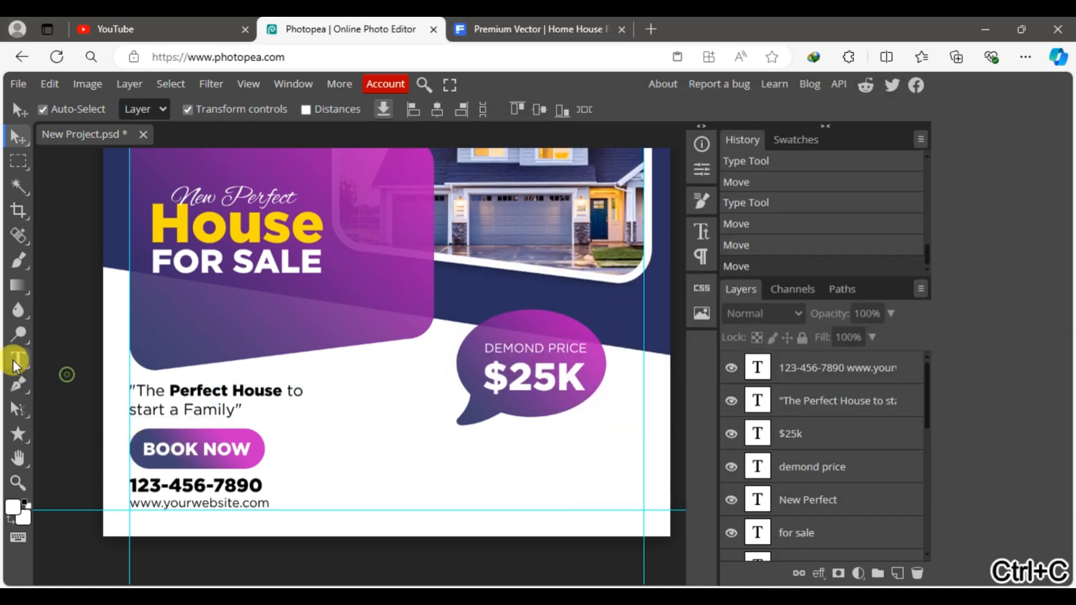
left_click(456, 449)
key("ctrl+v")
left_click(19, 136)
Format the "Home Features" heading in Gotham Black with all caps and shift it slightly left
left_click(701, 231)
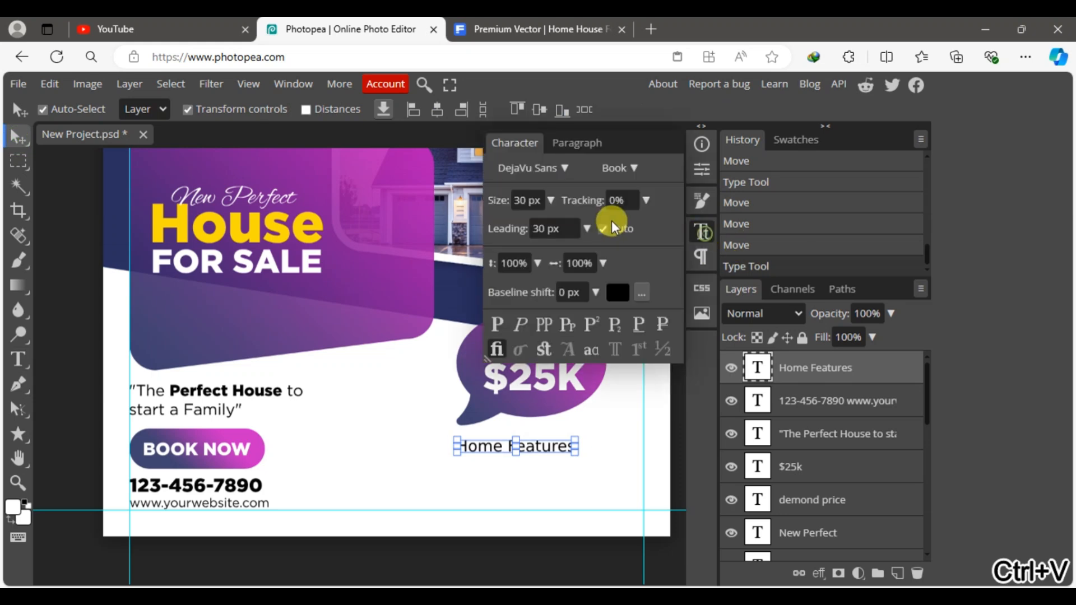
left_click(532, 168)
left_click(546, 222)
left_click(619, 168)
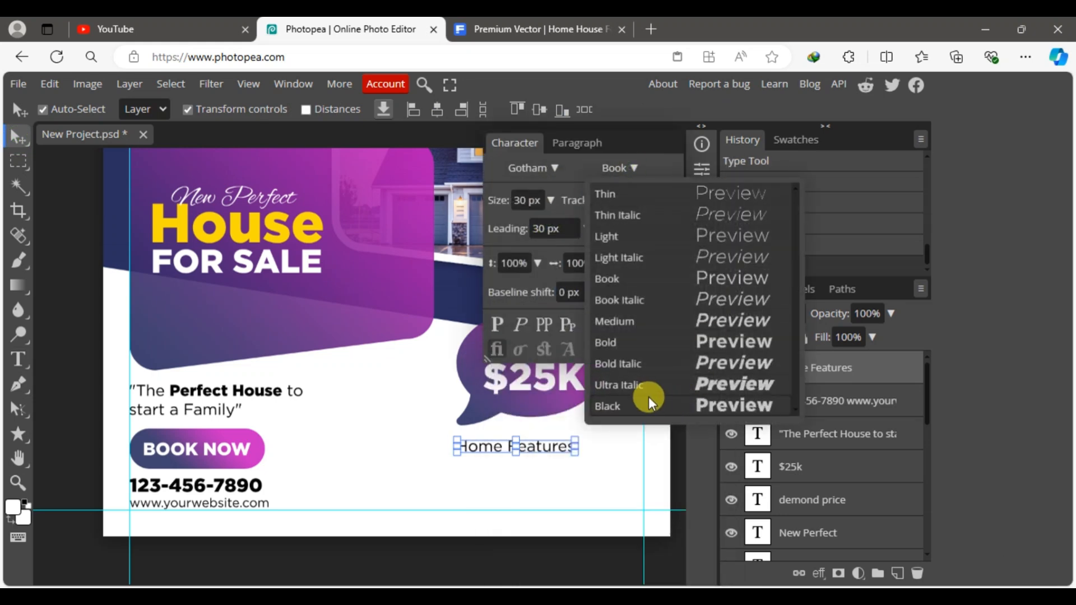
left_click(644, 397)
left_click(545, 330)
left_click(53, 325)
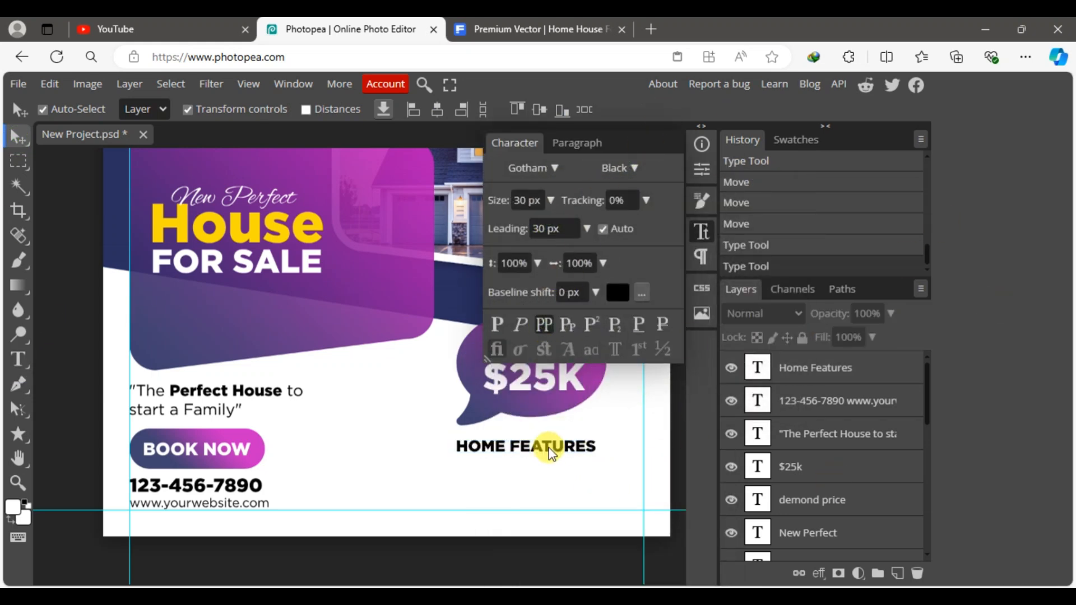
left_click_drag(547, 445, 533, 451)
left_click(73, 457)
Copy the four feature lines from the Notepad file and paste them as new text below the "HOME FEATURES" heading
left_click(678, 586)
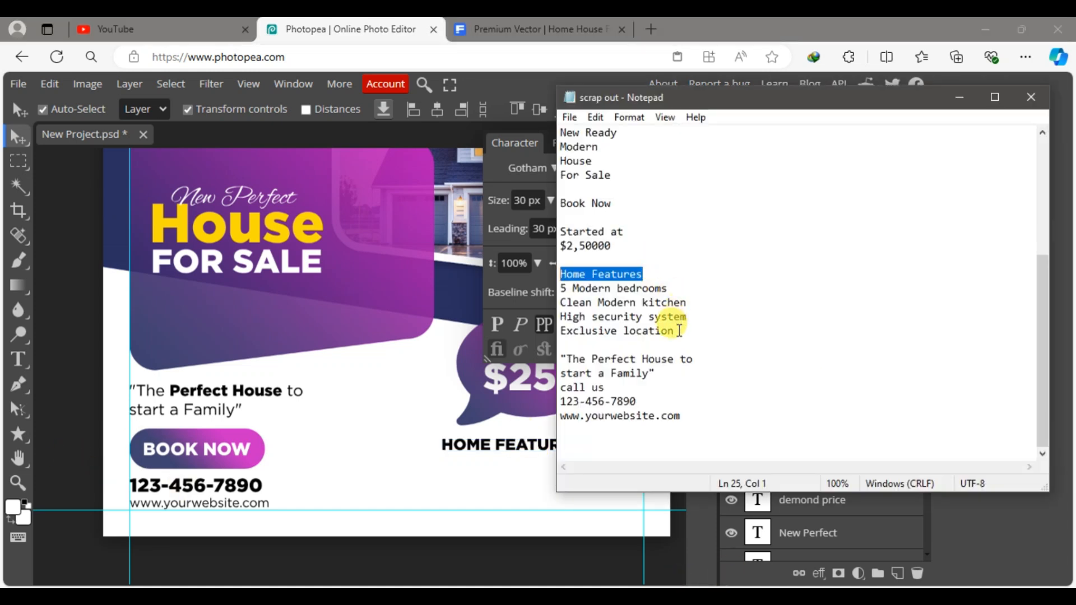
left_click_drag(675, 329, 530, 289)
key("ctrl+c")
left_click(70, 314)
left_click(18, 359)
left_click(463, 464)
key("ctrl+v")
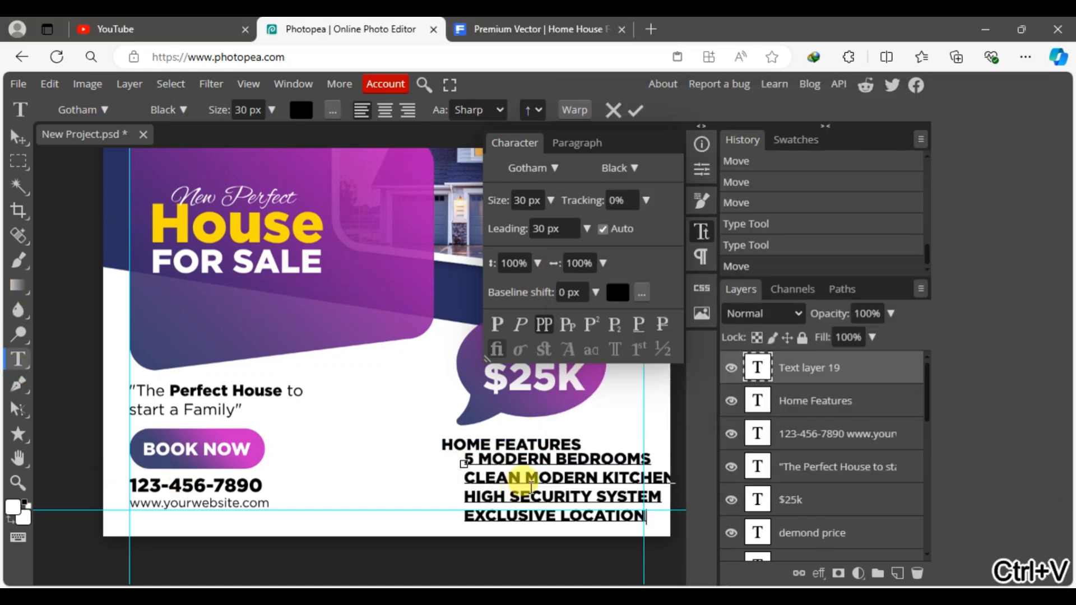
Format the feature list as Gotham Book at 24 px with all caps turned off
key("ctrl+a")
left_click(526, 200)
type("24")
key("Return")
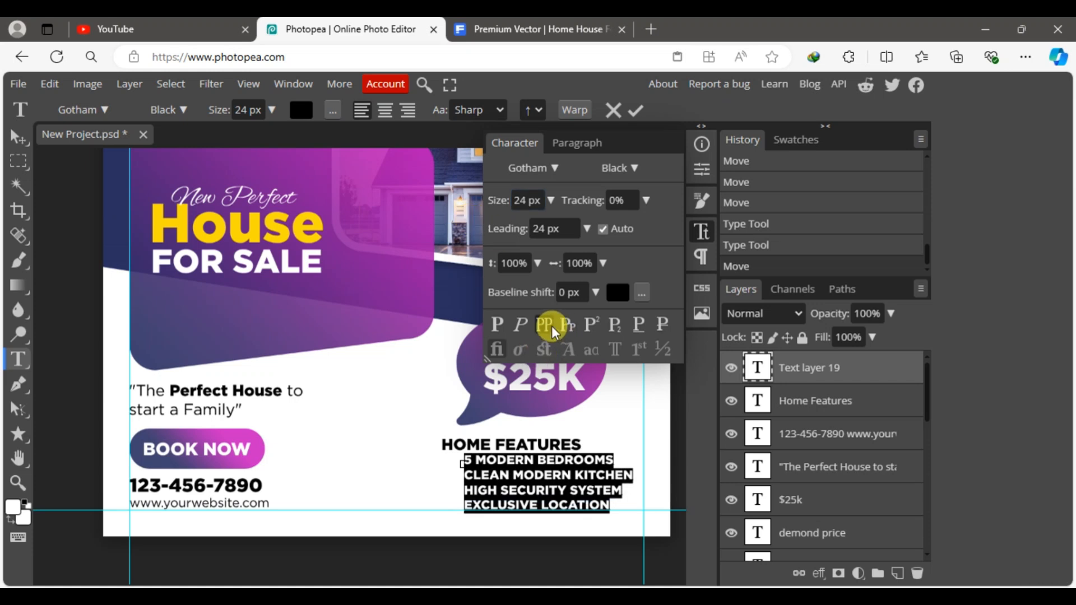
left_click(544, 325)
left_click(619, 168)
left_click(617, 278)
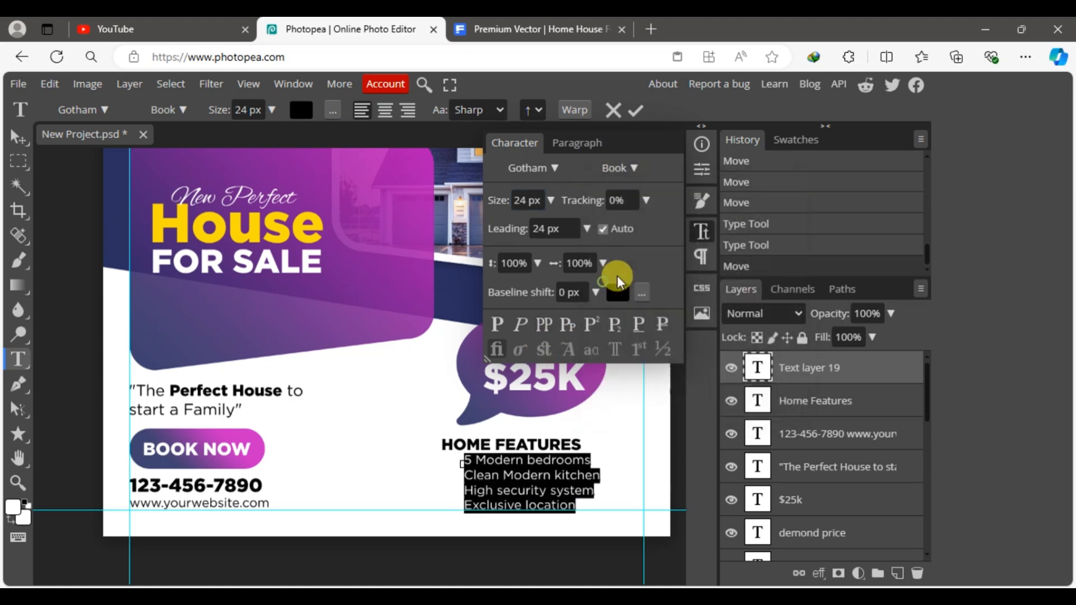
left_click(17, 145)
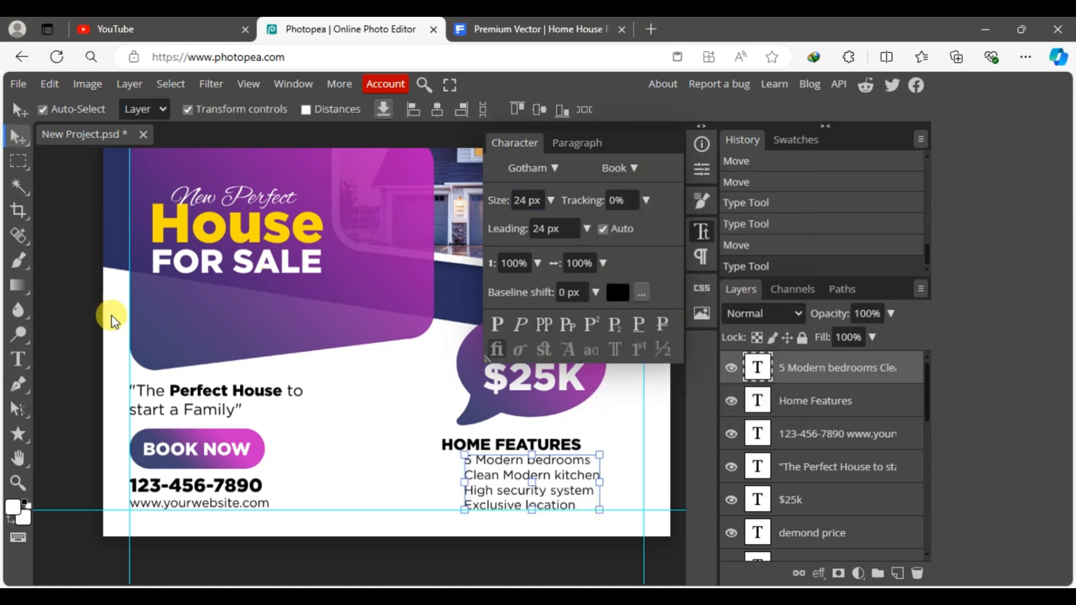
Raise the "HOME FEATURES" heading closer to the speech bubble and nudge the feature list into place beneath it
left_click(535, 473)
left_click(701, 257)
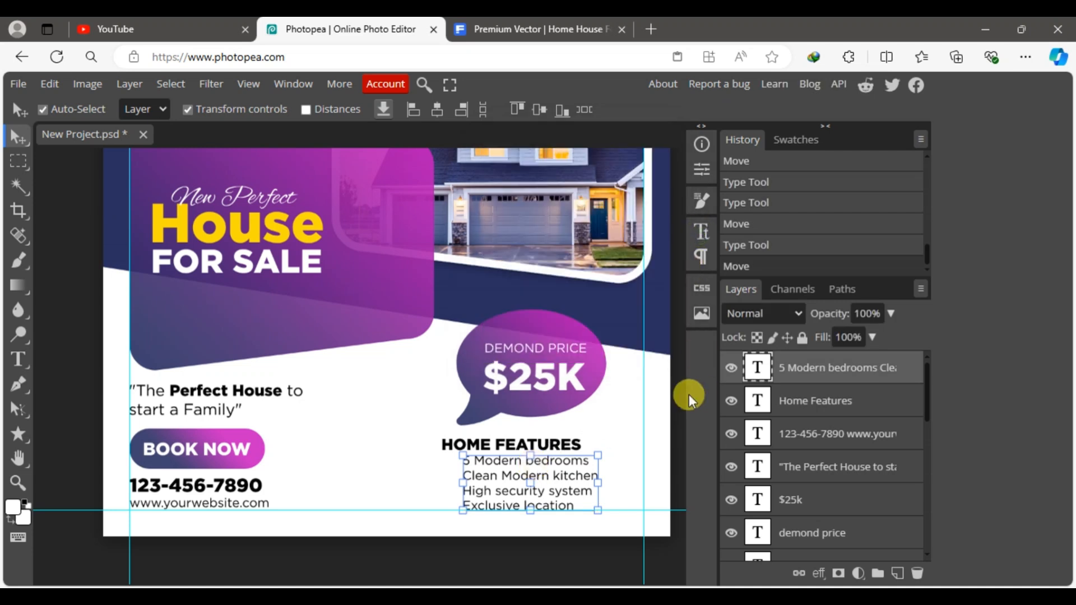
left_click(95, 374)
left_click(523, 443)
left_click_drag(524, 442, 523, 432)
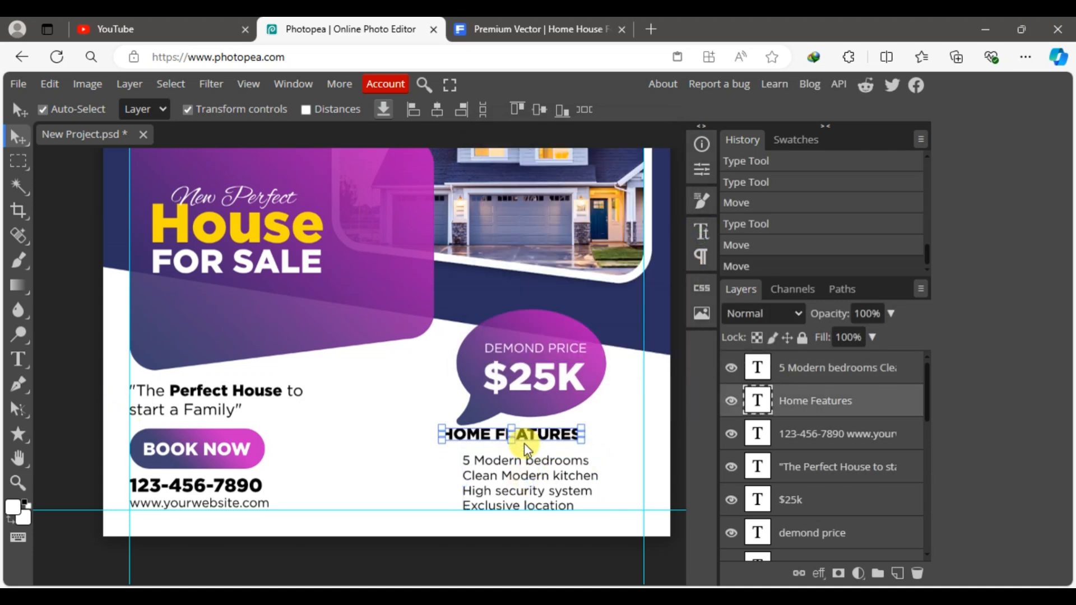
left_click_drag(567, 482, 567, 477)
Set the feature list's leading to 32 px
left_click(701, 231)
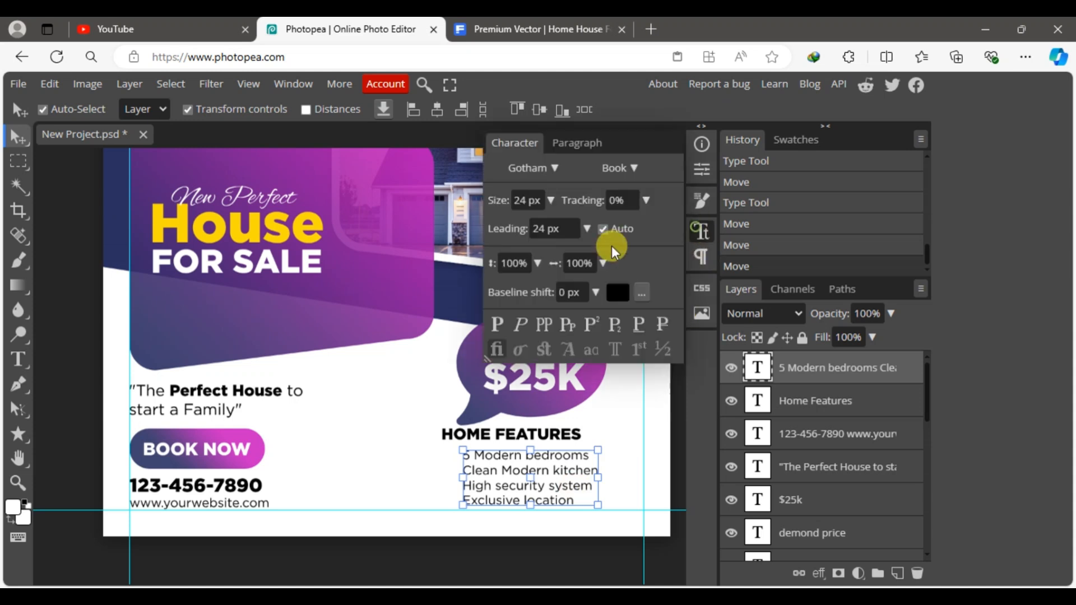
left_click_drag(558, 228, 526, 239)
type("30")
key("Return")
double_click(547, 227)
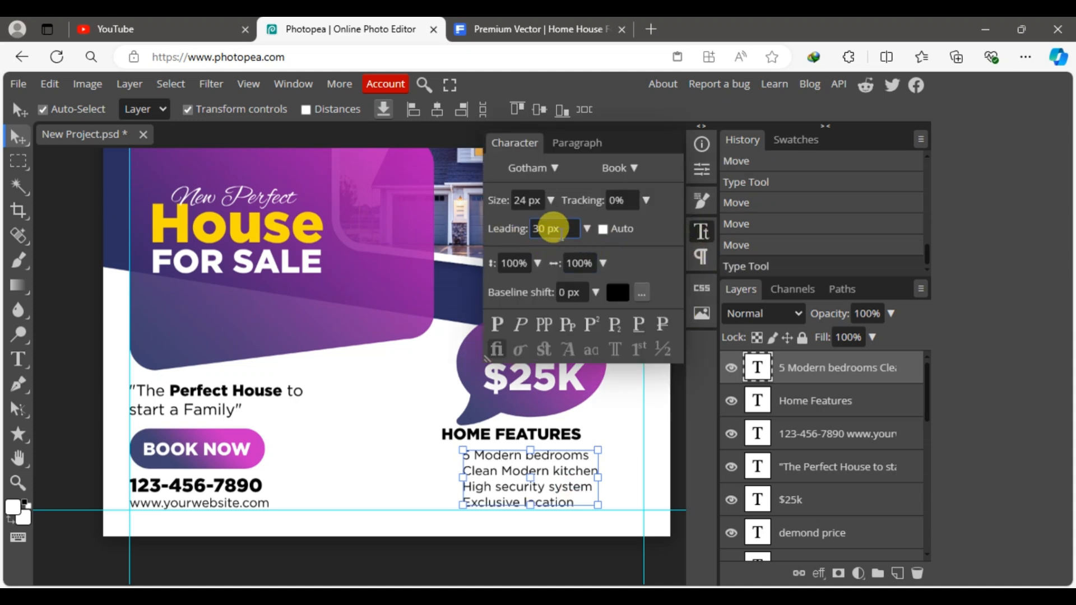
type("32")
key("Return")
left_click(66, 280)
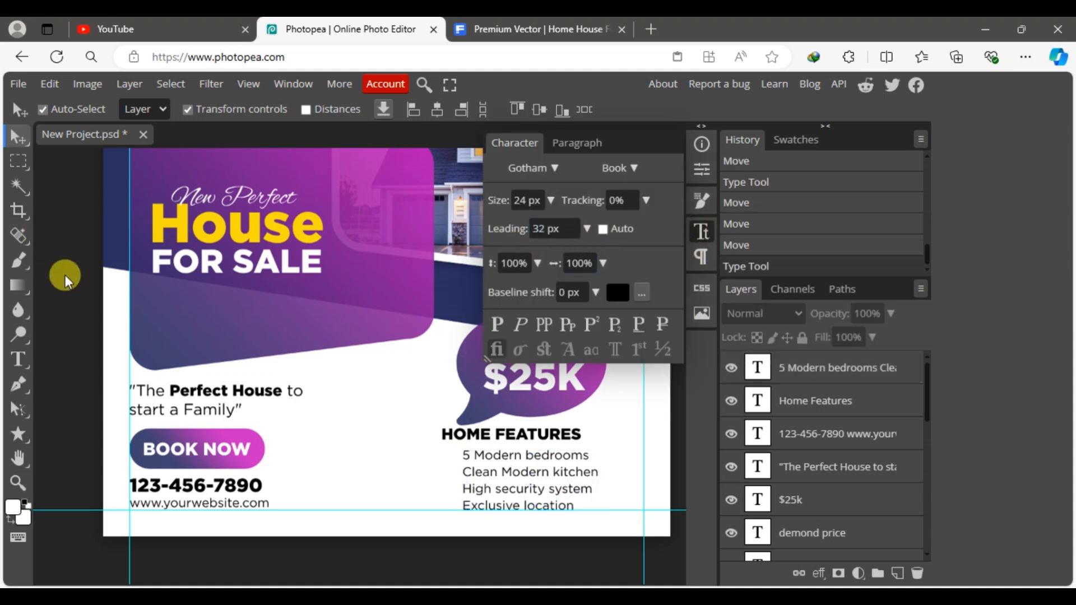
left_click(698, 234)
Find the outlined circle check mark among the custom shapes with "check" and draw a small one beside "5 Modern bedrooms"
left_click(18, 436)
left_click(70, 533)
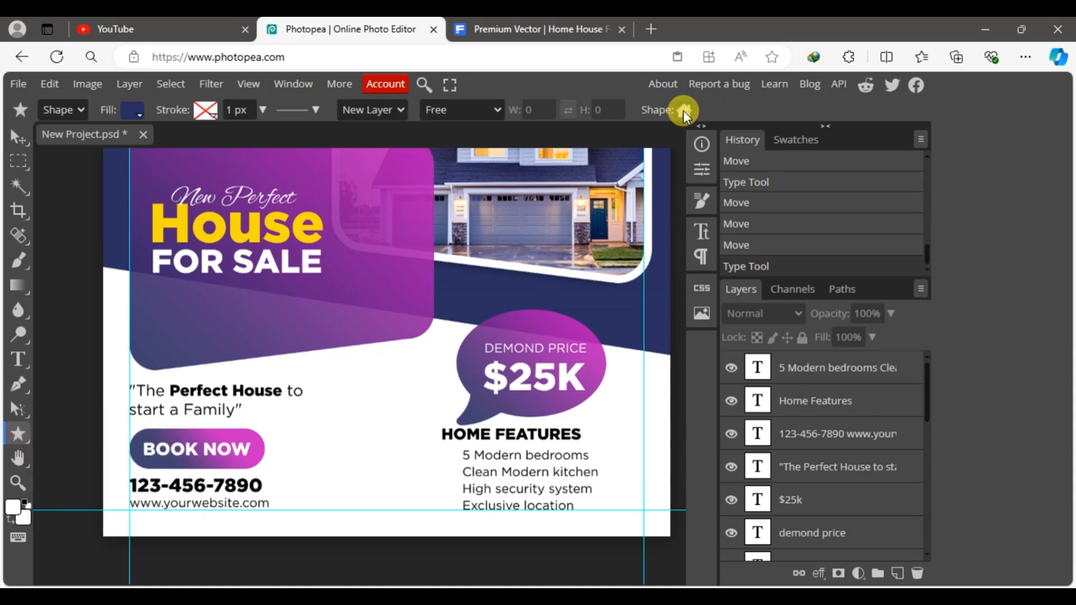
left_click(685, 110)
left_click(619, 295)
key("ctrl+a")
type("check")
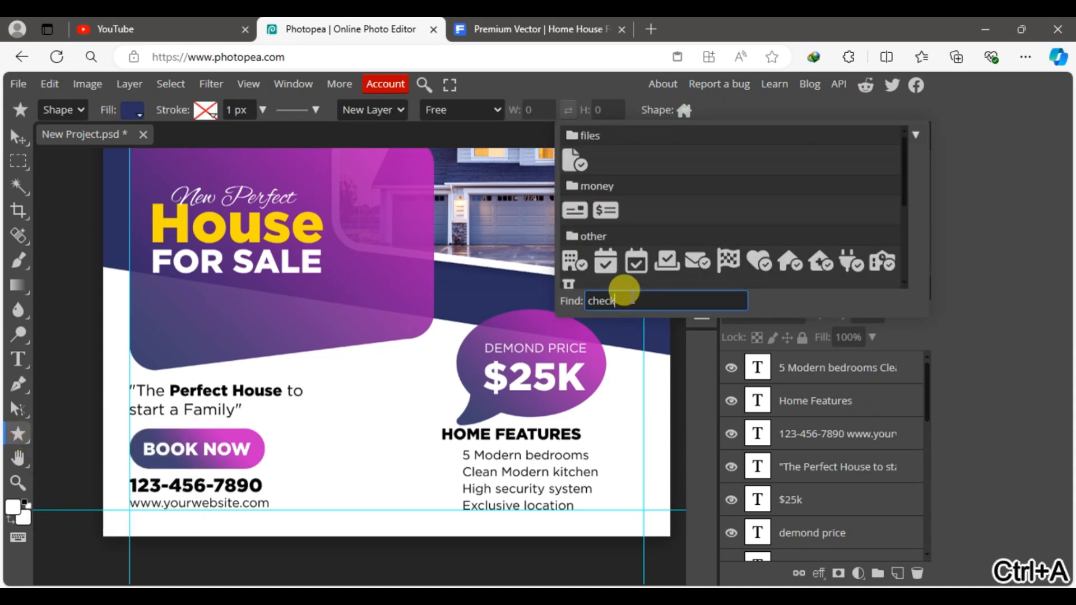
scroll(800, 211, "down", 1)
left_click(667, 263)
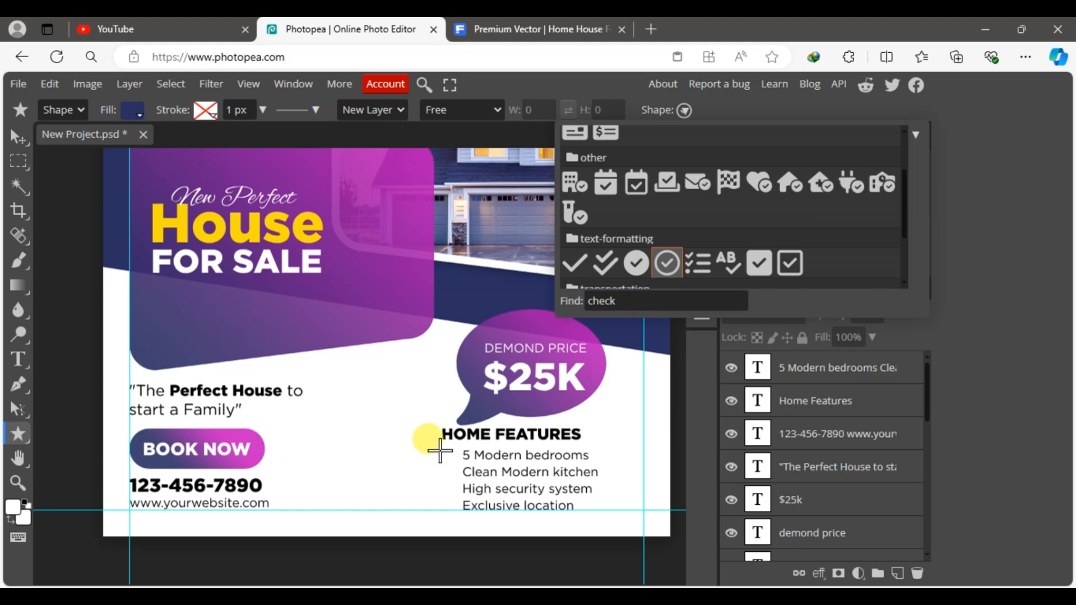
left_click_drag(439, 450, 452, 463)
Align the check icon with the left edge of the "HOME FEATURES" heading, level with the first feature line
left_click(18, 483)
left_click(515, 468)
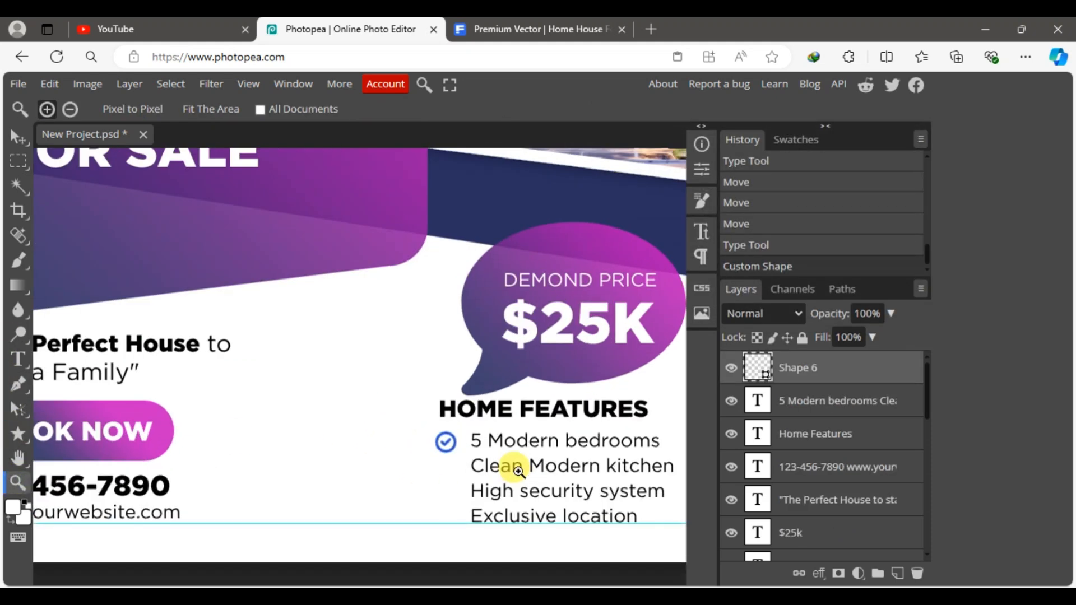
left_click(515, 468)
left_click(17, 136)
left_click(315, 446)
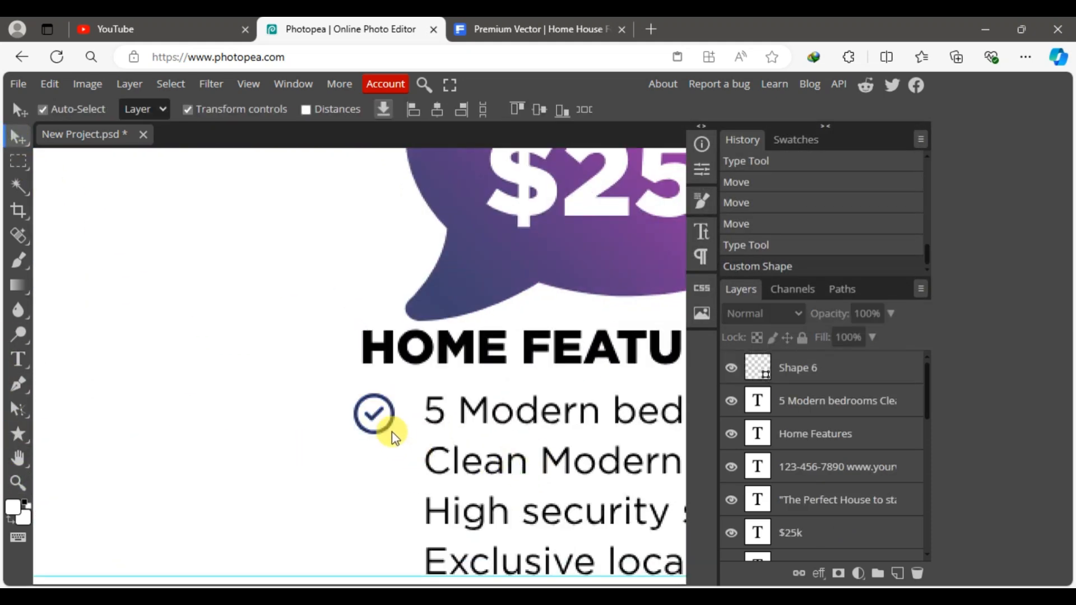
left_click_drag(395, 427, 397, 427)
Duplicate the check icon three times and place a copy beside each of the remaining feature lines
key("ctrl+j")
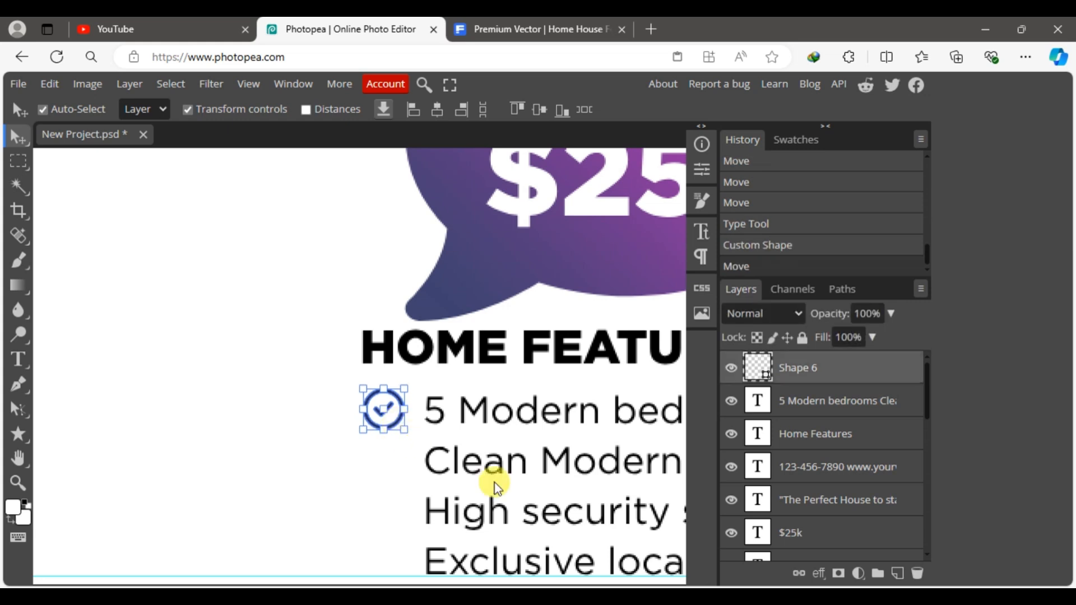
scroll(493, 480, "down", 2)
key("shift+Down")
key("shift+Down")
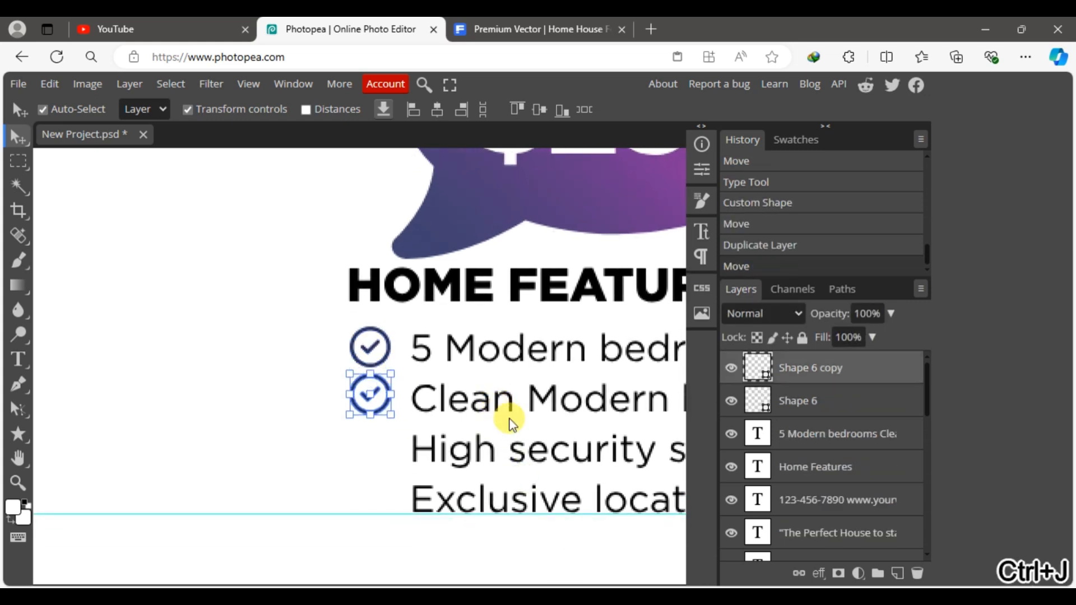
key("ctrl+j")
key("shift+Down")
key("shift+Down")
key("ctrl+j")
key("shift+Down")
key("shift+Down")
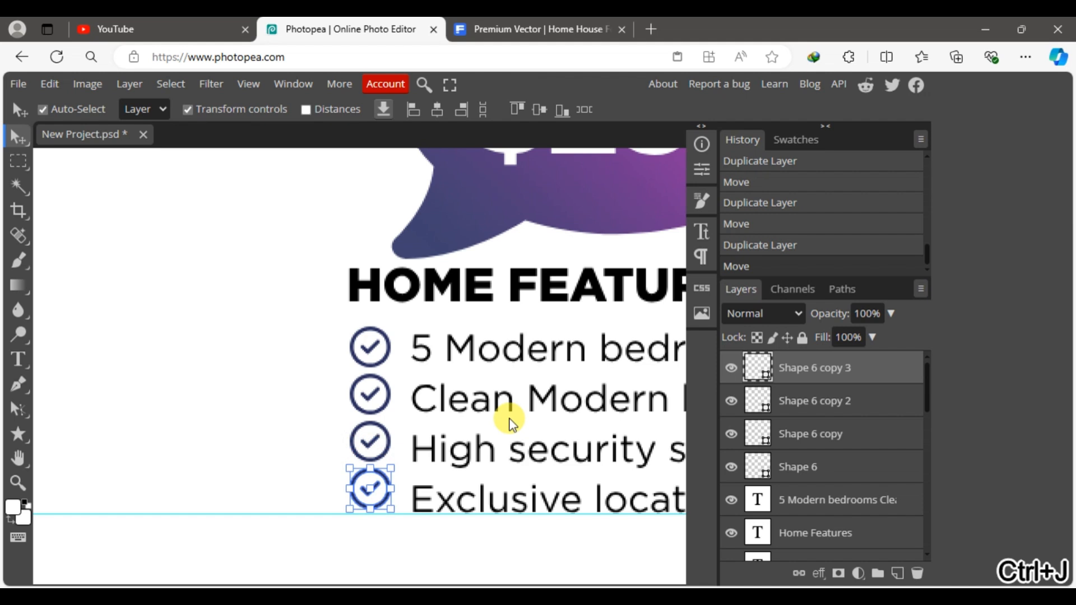
Select all four check icon layers and distribute them evenly in the vertical direction
left_click(812, 465)
left_click(804, 368, "shift")
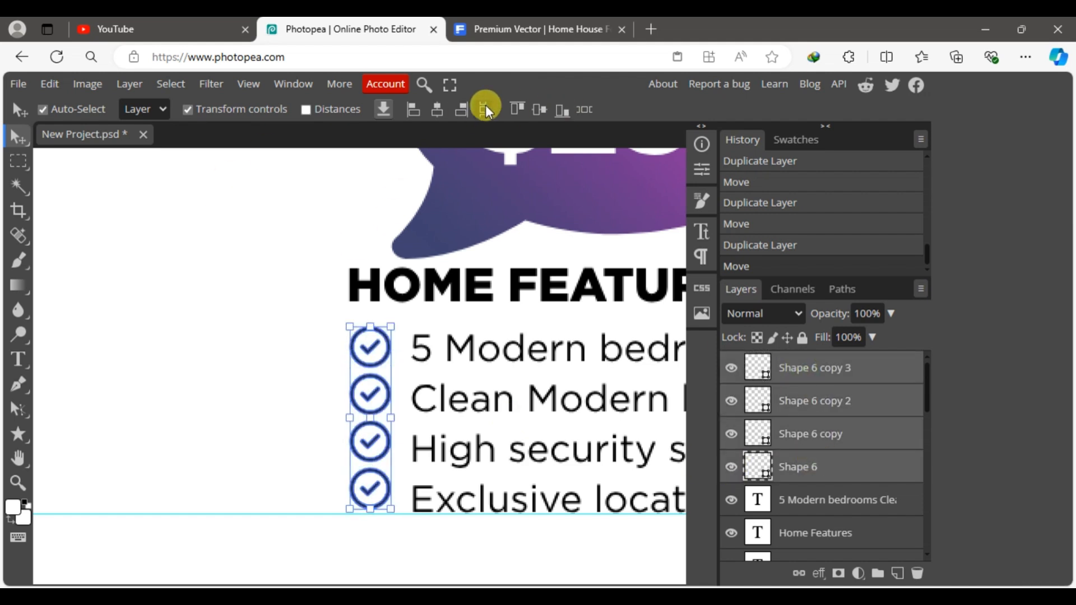
key("ctrl+minus")
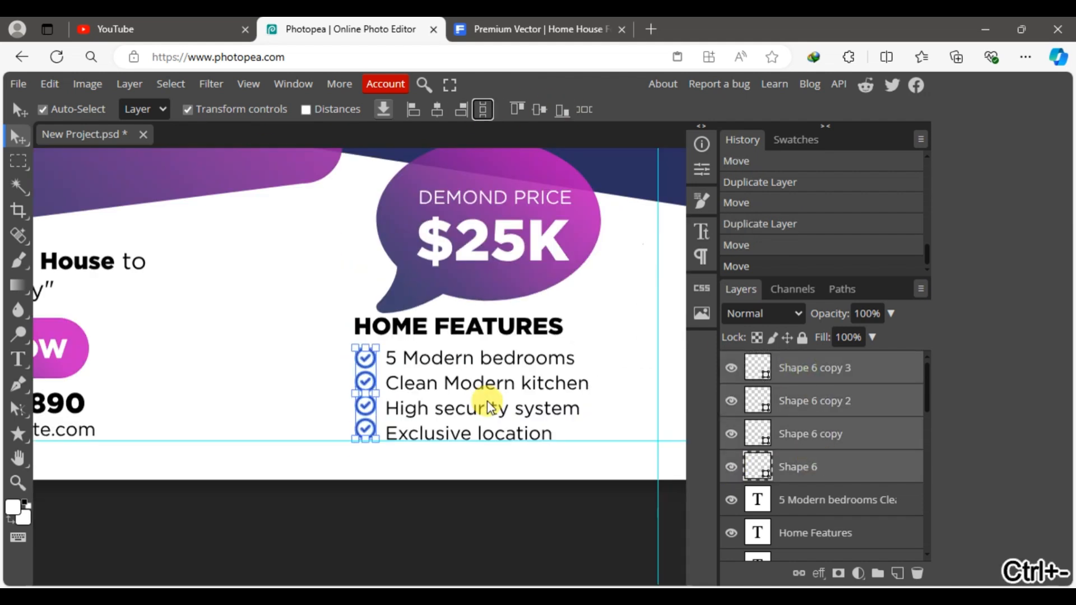
left_click(337, 546)
Select the price speech bubble together with its texts and nudge them slightly up and to the left
left_click_drag(468, 339, 490, 414)
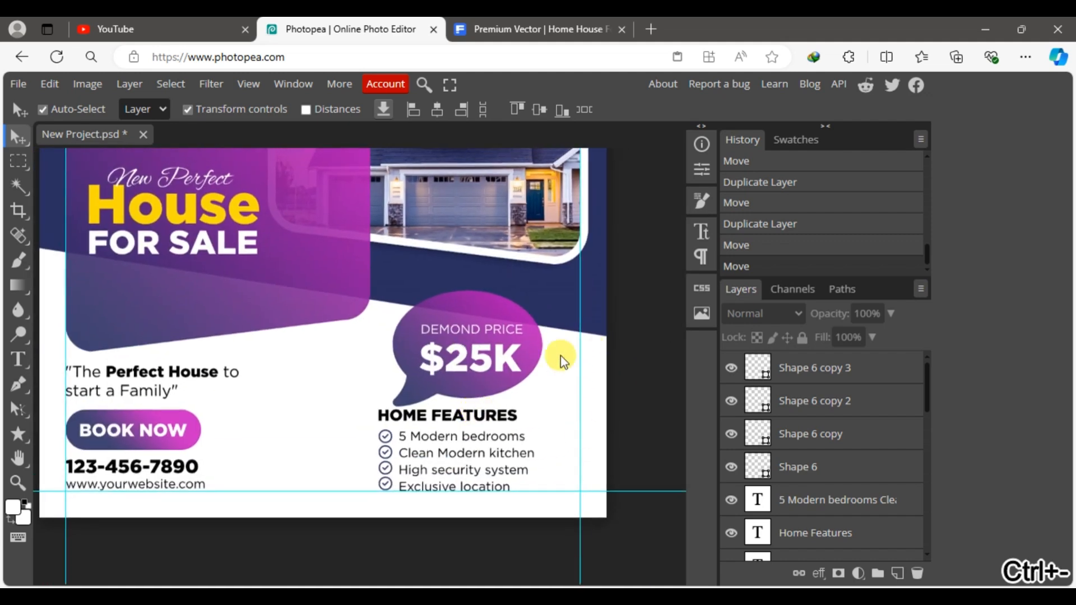
left_click_drag(559, 360, 472, 331)
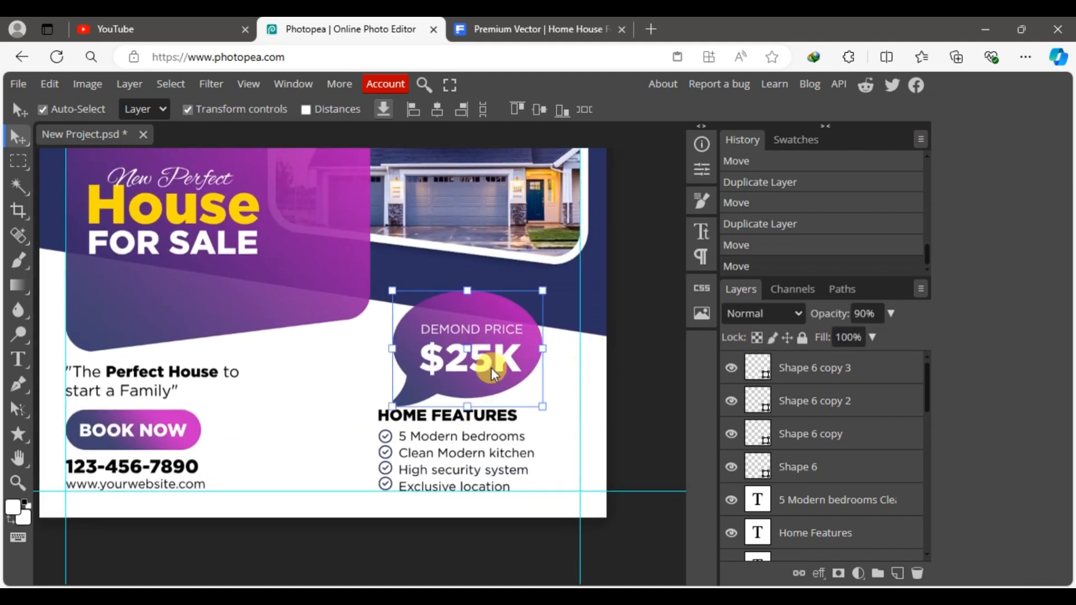
key("shift+Up")
key("shift+Left")
key("shift+Left")
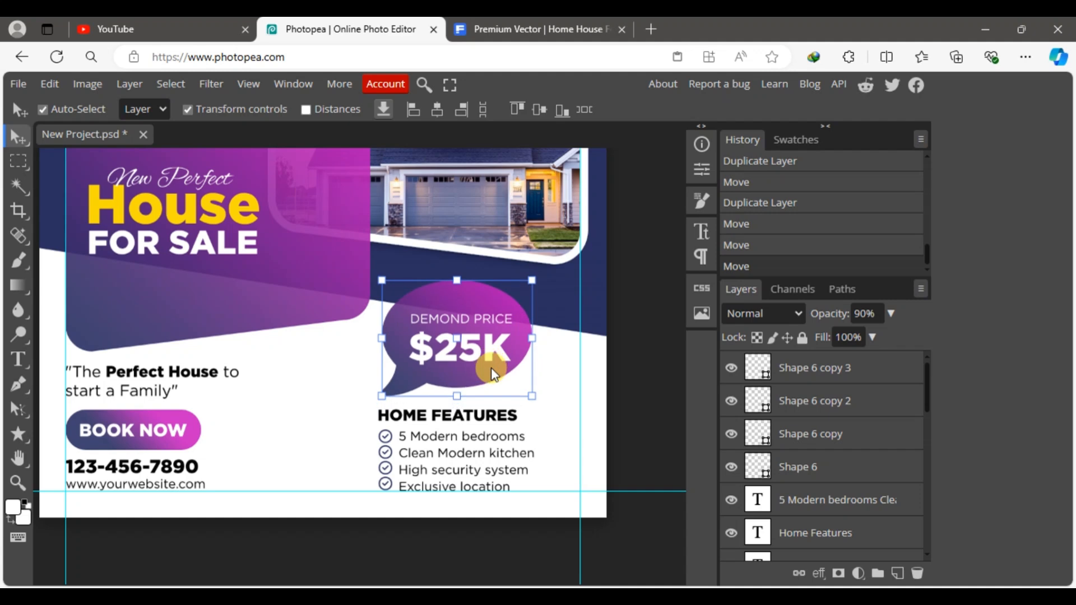
left_click(654, 361)
Enlarge the house logo with its tagline slightly, keeping its upper-left corner at the margin guides
left_click_drag(416, 354, 443, 292)
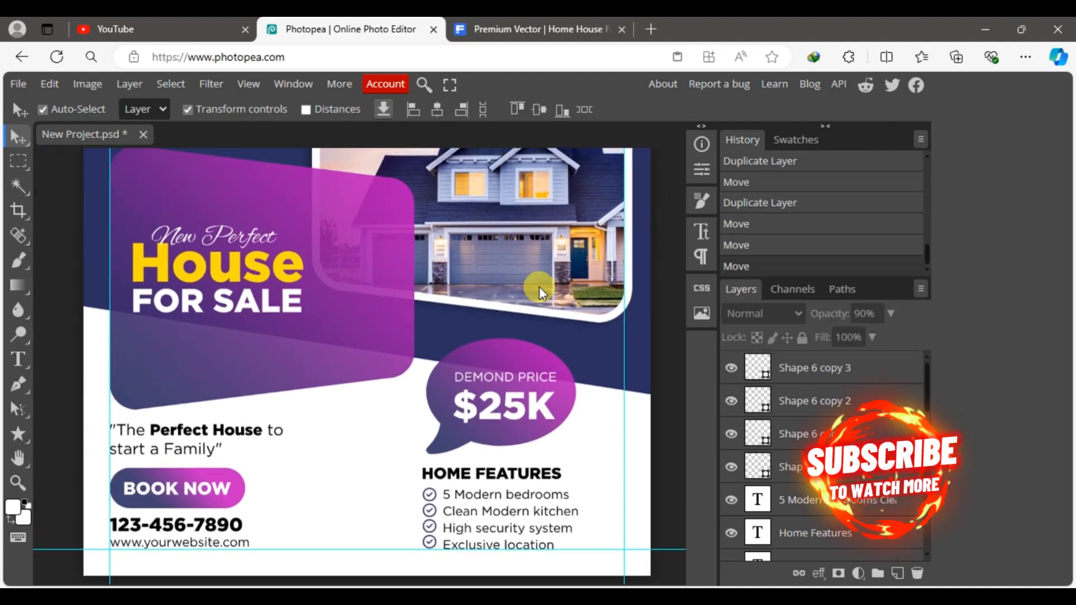
left_click_drag(540, 287, 539, 367)
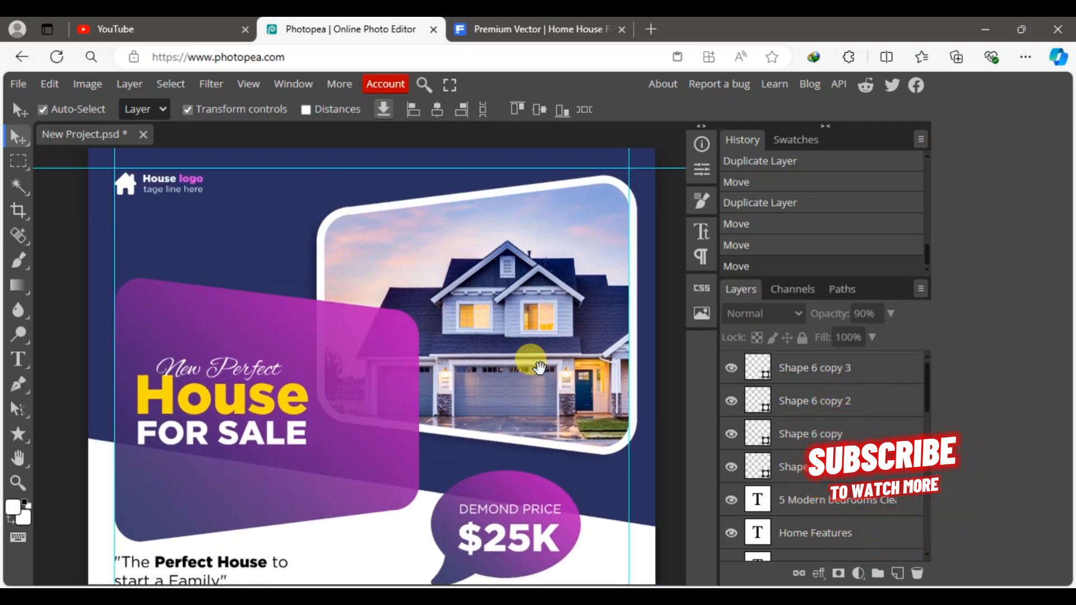
left_click(126, 188)
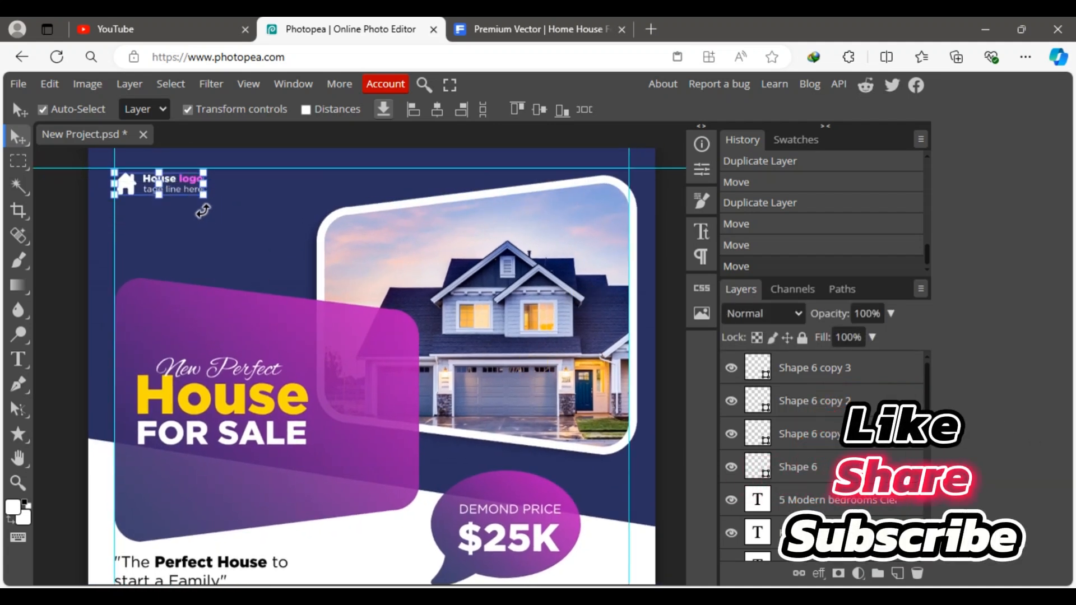
left_click_drag(202, 194, 215, 197)
left_click(544, 106)
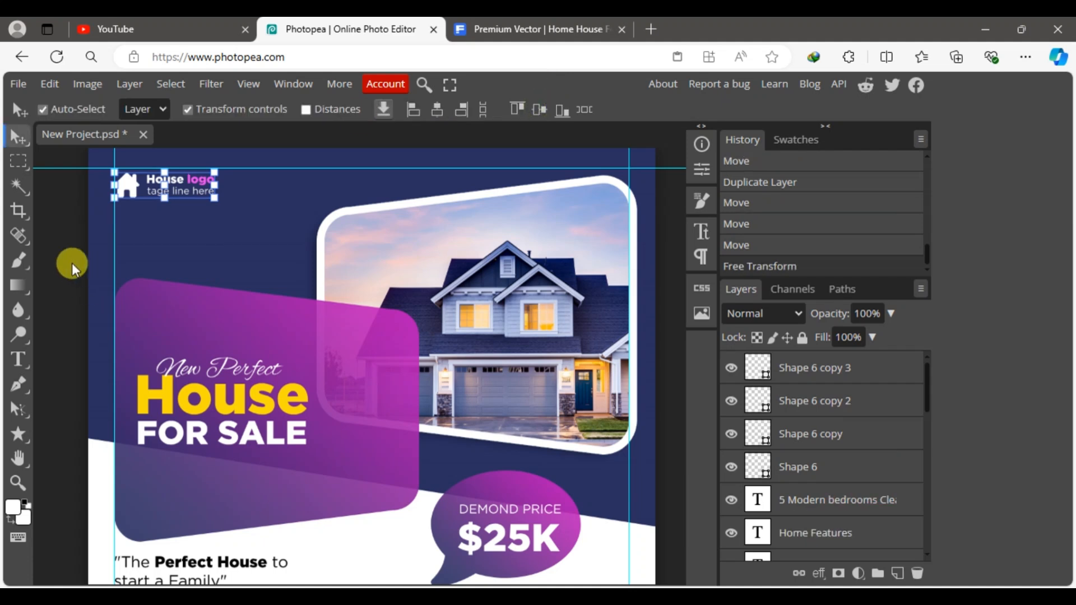
Shift the white-bordered frame shape holding the house photo left so that its right edge meets the right margin guide
left_click(582, 365)
left_click(820, 489)
key("shift+Left")
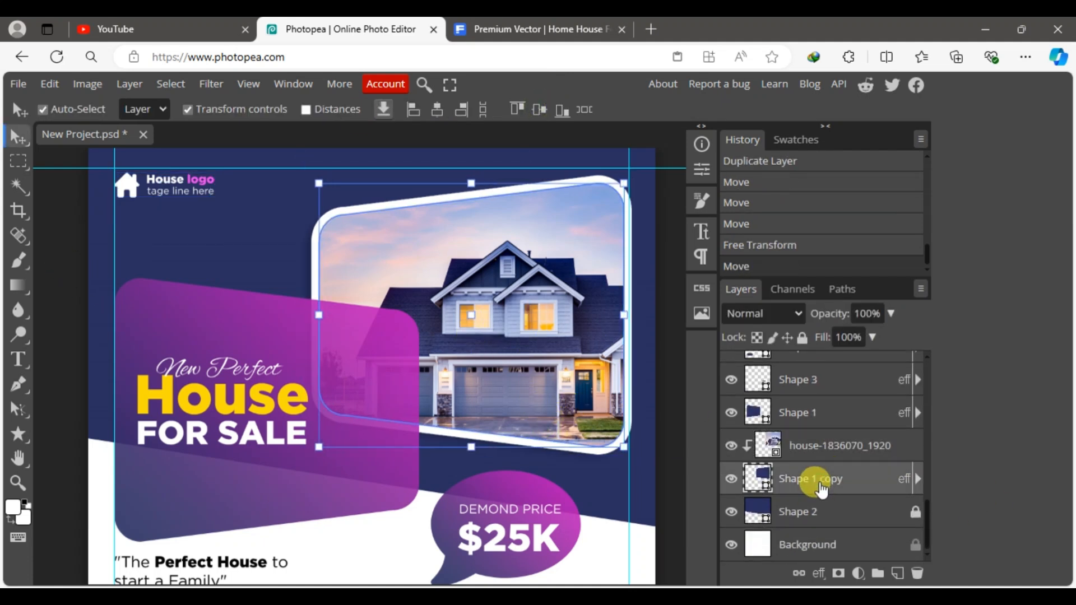
key("Left")
key("Left")
key("Left")
key("Left")
left_click(50, 302)
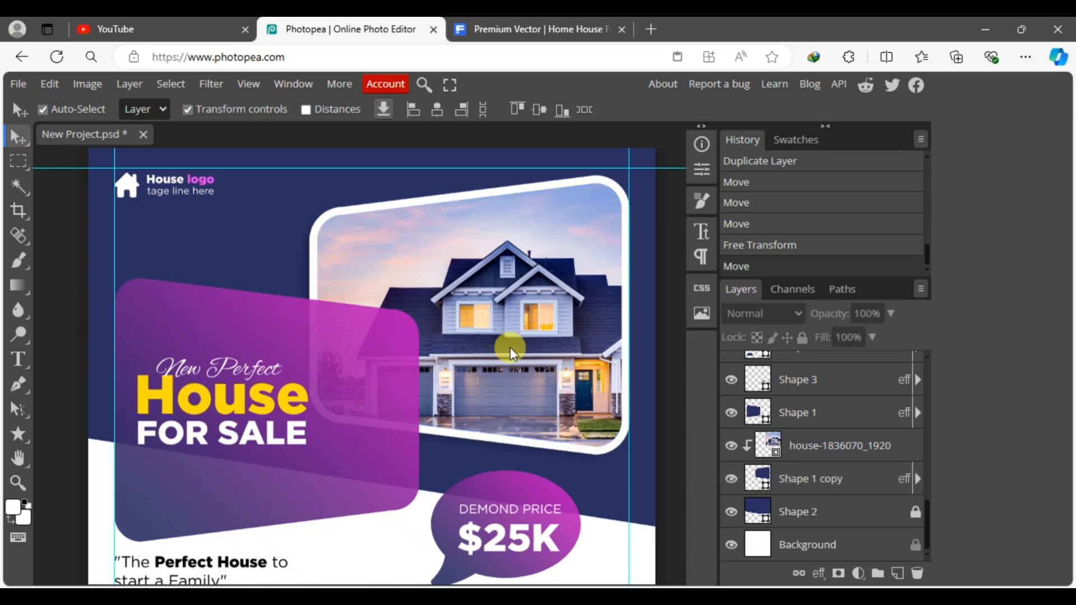